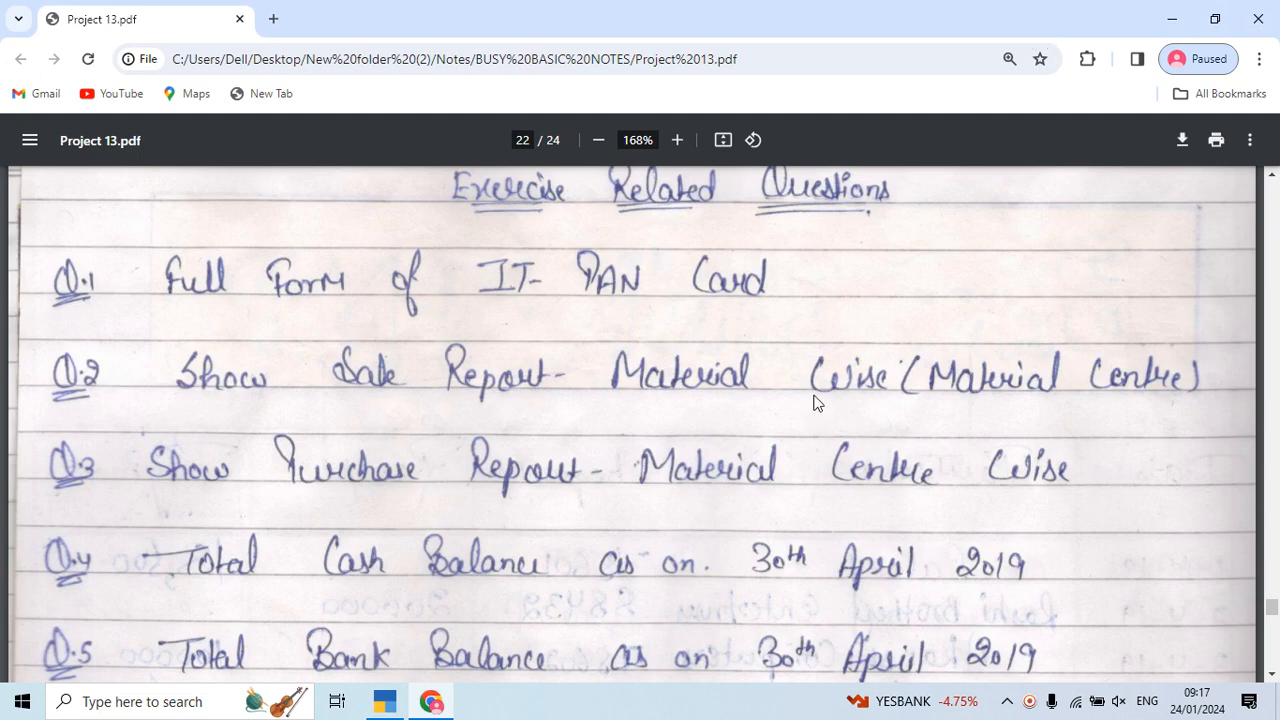
- Read the exercise questions on page 22 of Project 13.pdf and switch to TallyPrime
scroll(814, 402, down, 3)
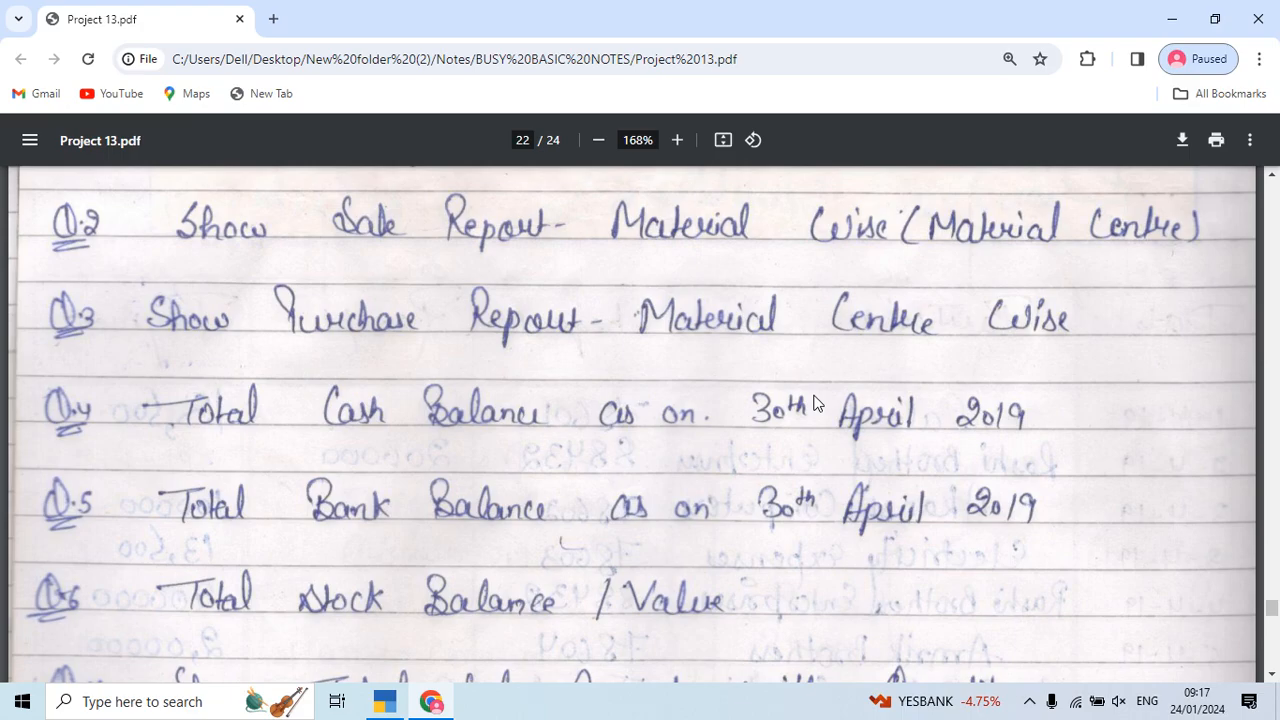
key(alt+Tab)
key(n)
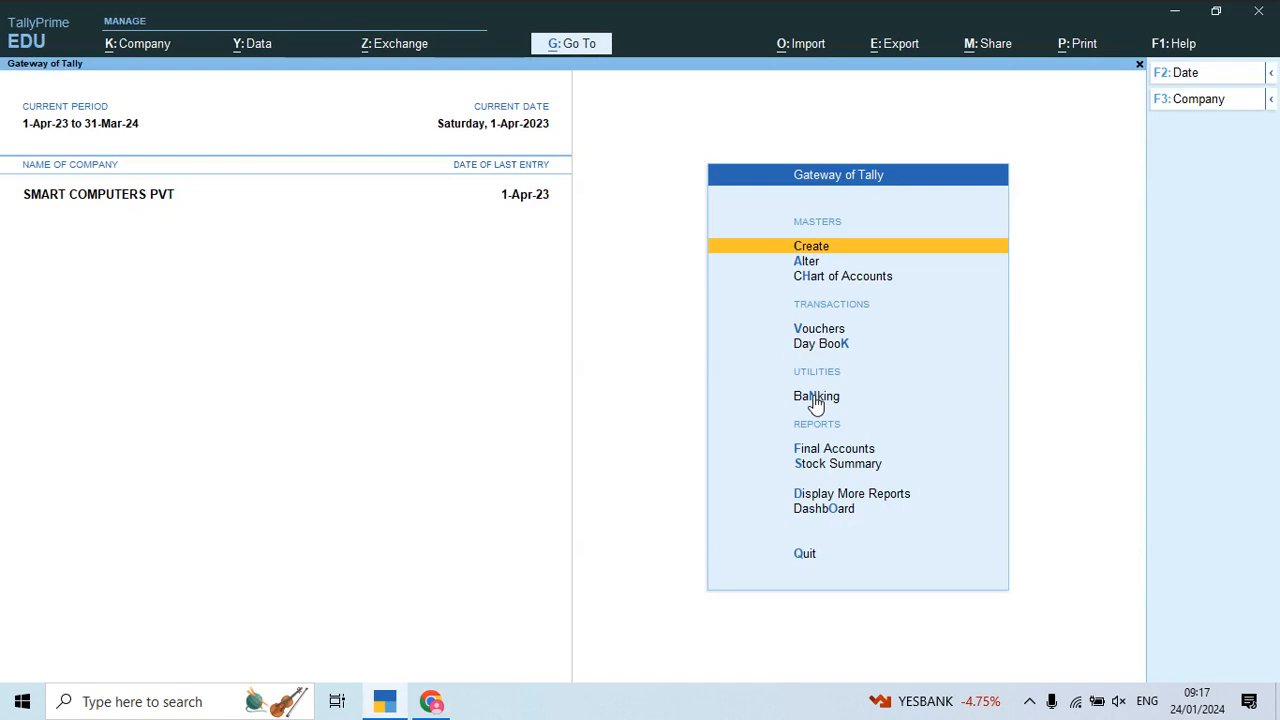
- Open the Ledger Vouchers report from the list of common reports
click(572, 45)
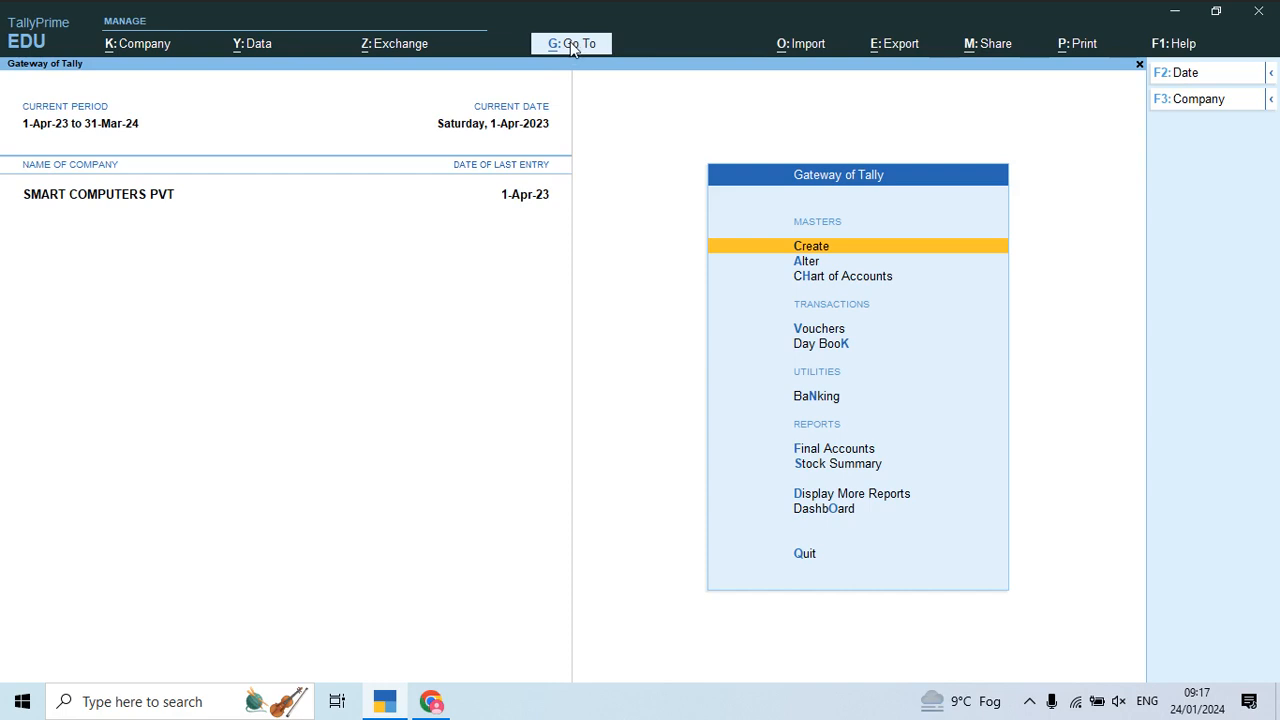
key(Down)
key(Down)
key(Down)
key(Down)
key(Down)
key(Down)
key(Down)
key(Down)
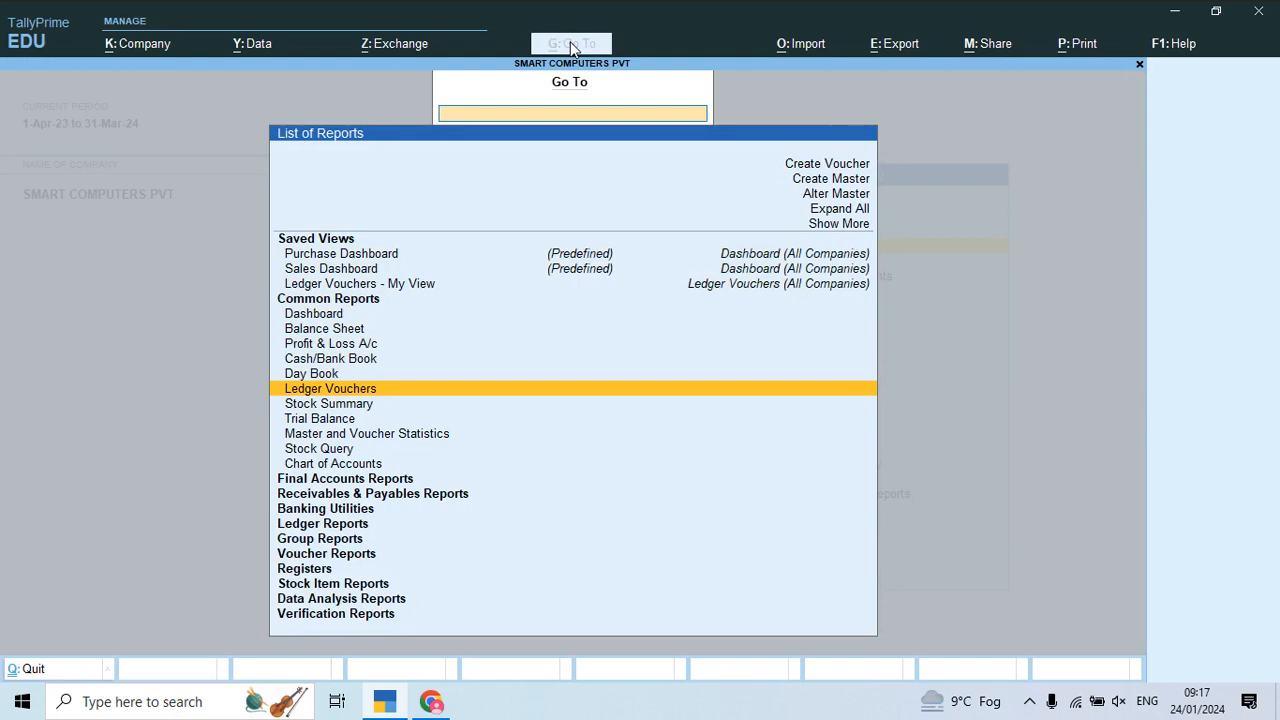
key(Return)
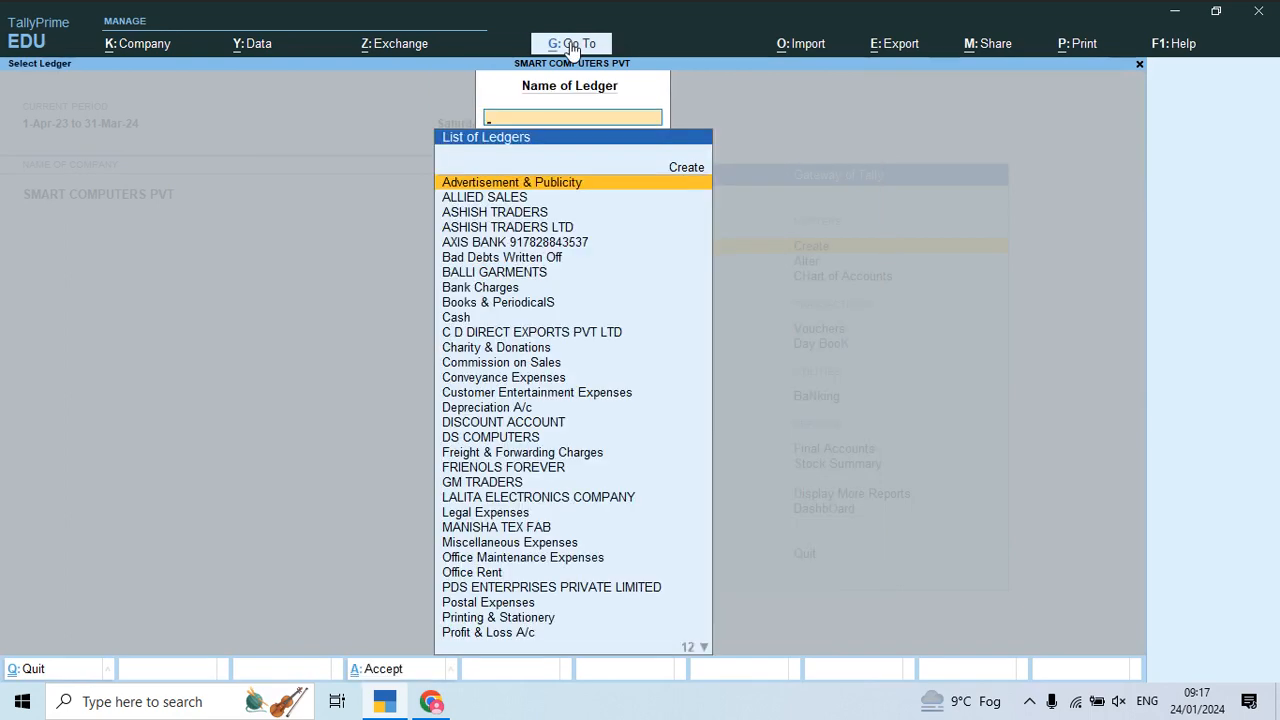
- Recheck the question in the PDF and display the ledger vouchers of SALES ACCOUNT in TallyPrime
key(alt+Tab)
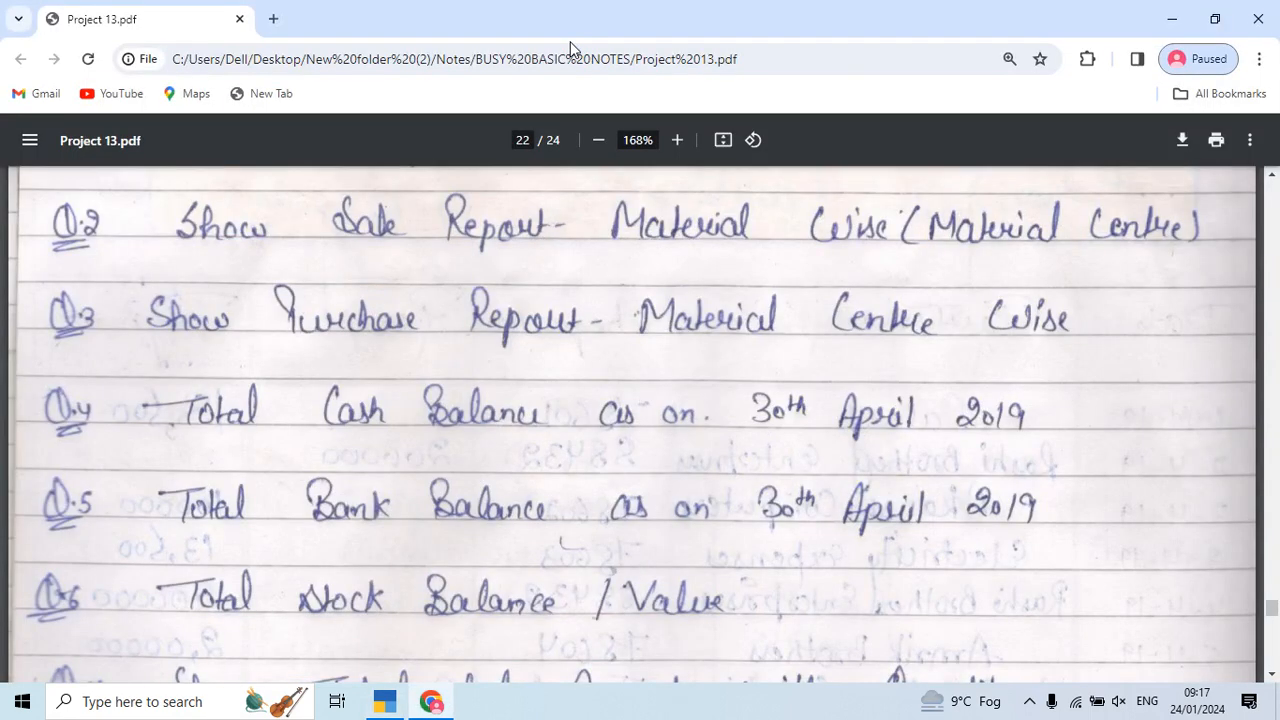
key(alt+Tab)
key(alt+Tab)
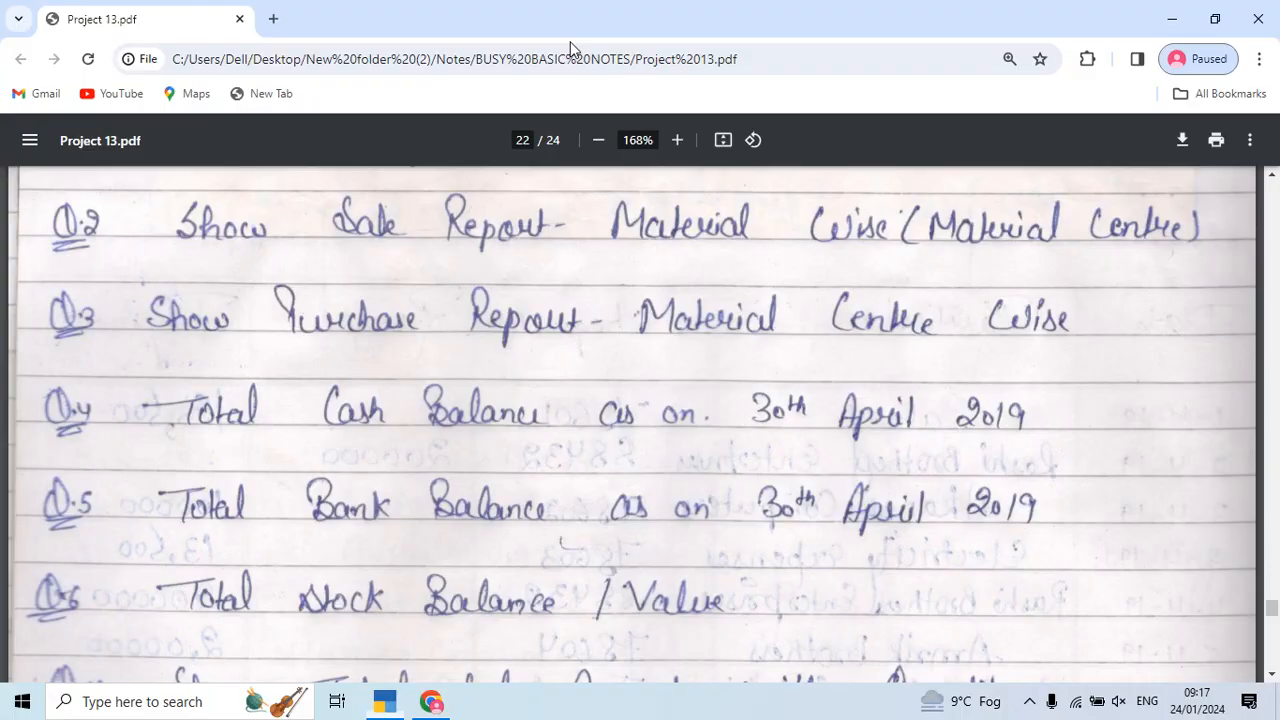
key(alt+Tab)
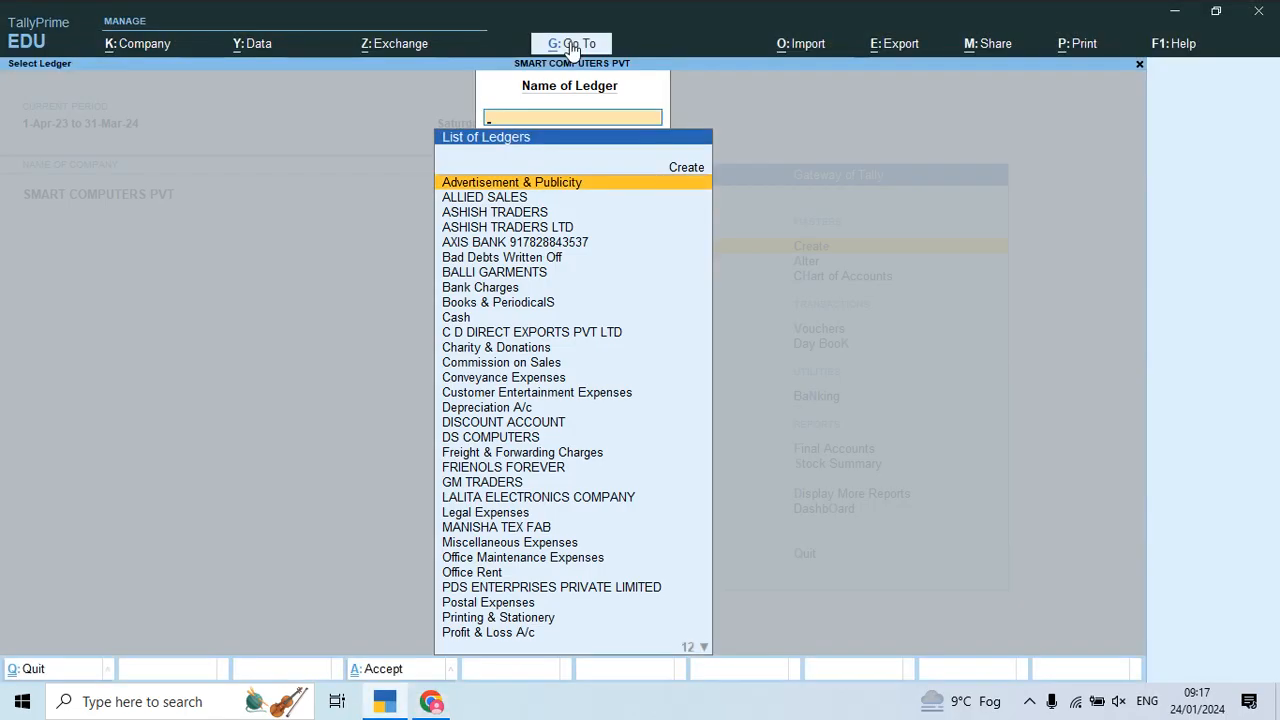
text(Sales)
key(Down)
key(Down)
key(Down)
key(Up)
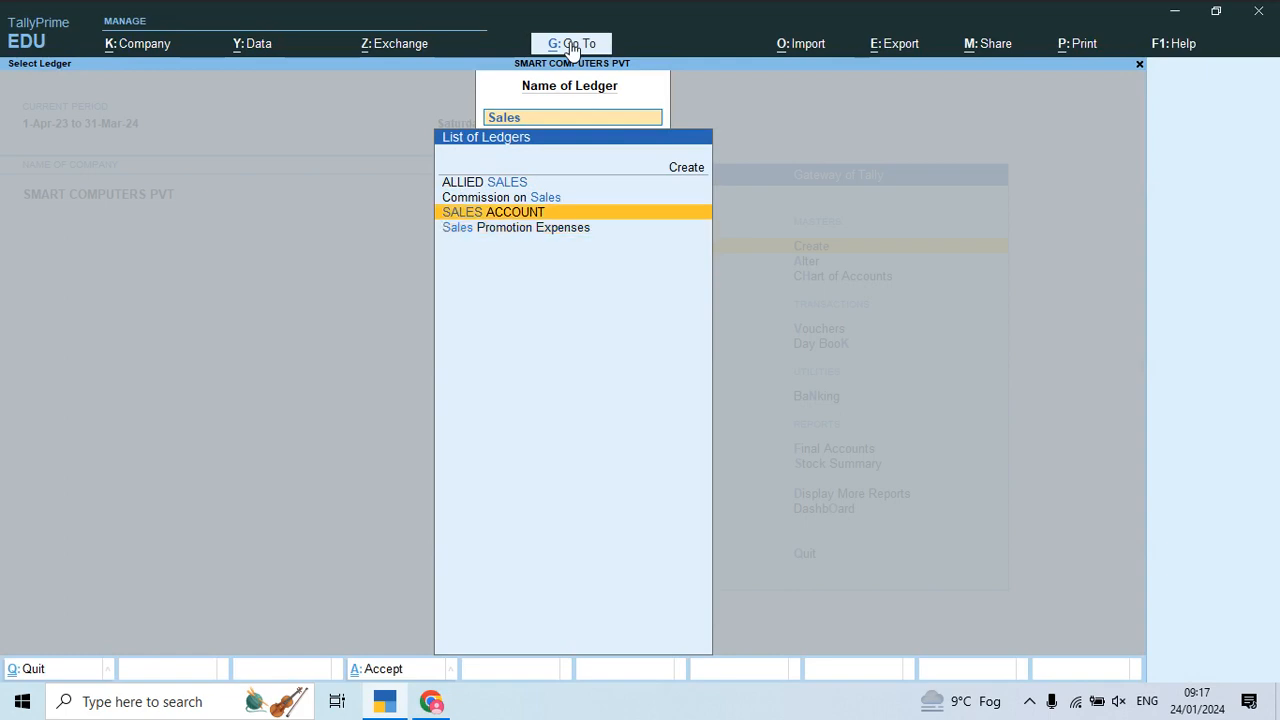
key(Return)
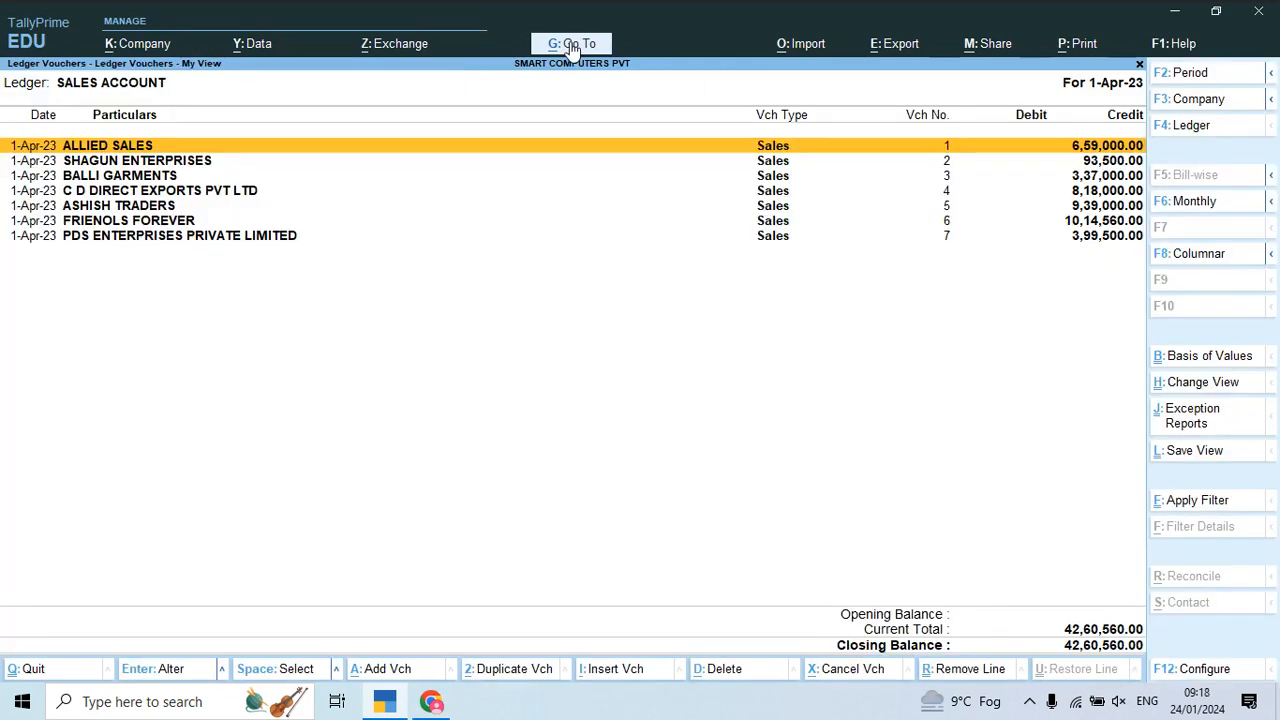
- View the SALES ACCOUNT vouchers in columnar format with automatic columns, keeping the other options as set, and return to the Gateway of Tally
click(1188, 257)
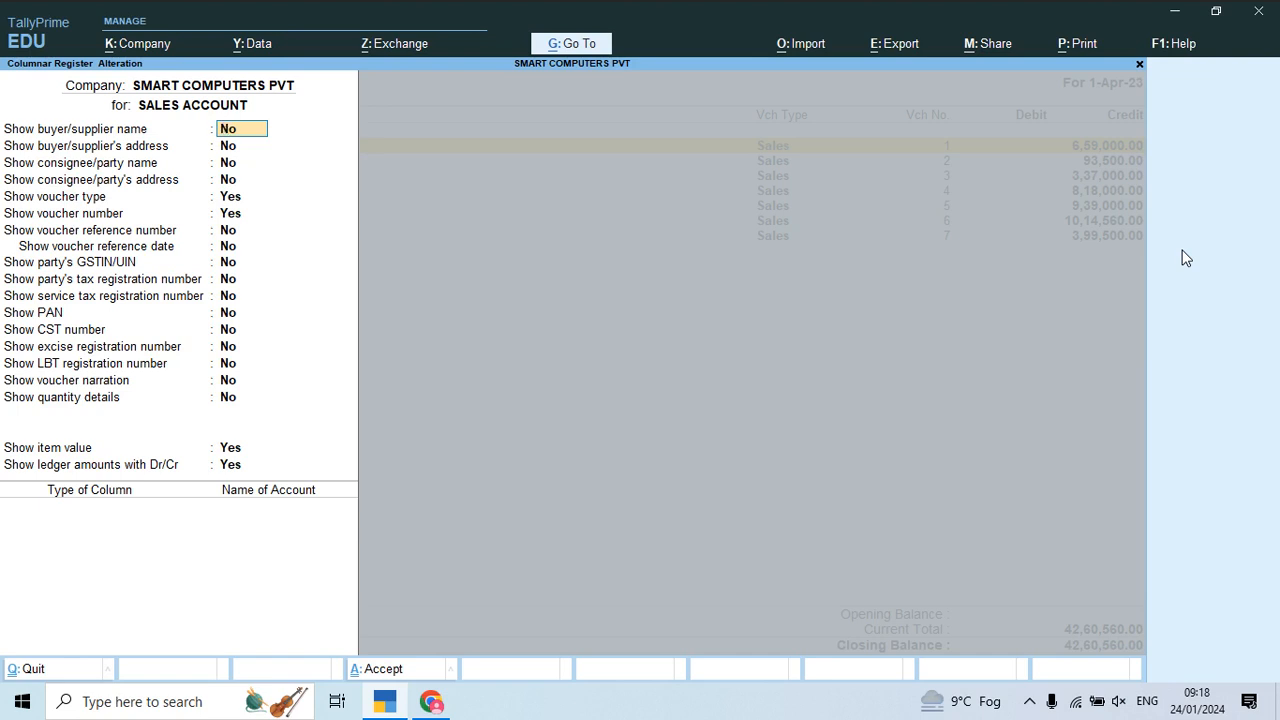
key(Return)
key(Return)
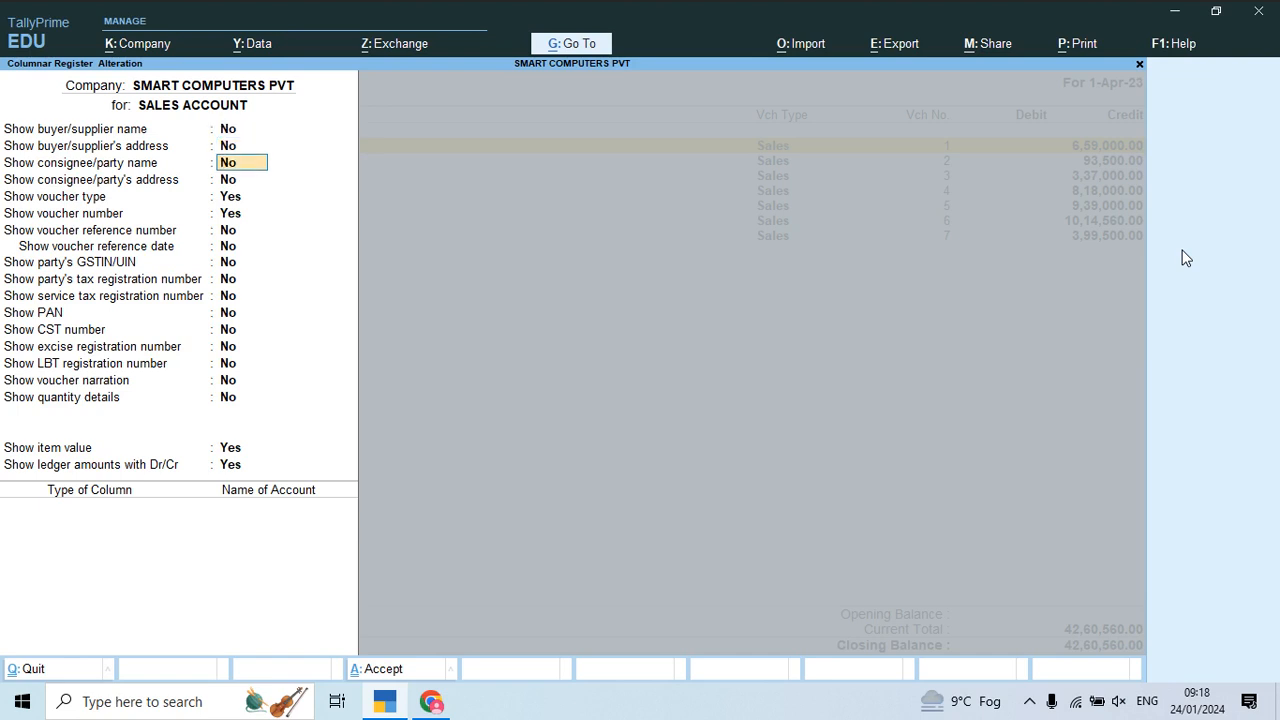
key(Return)
key(Return)
key(Return)
key(Return)
key(Return)
key(Return)
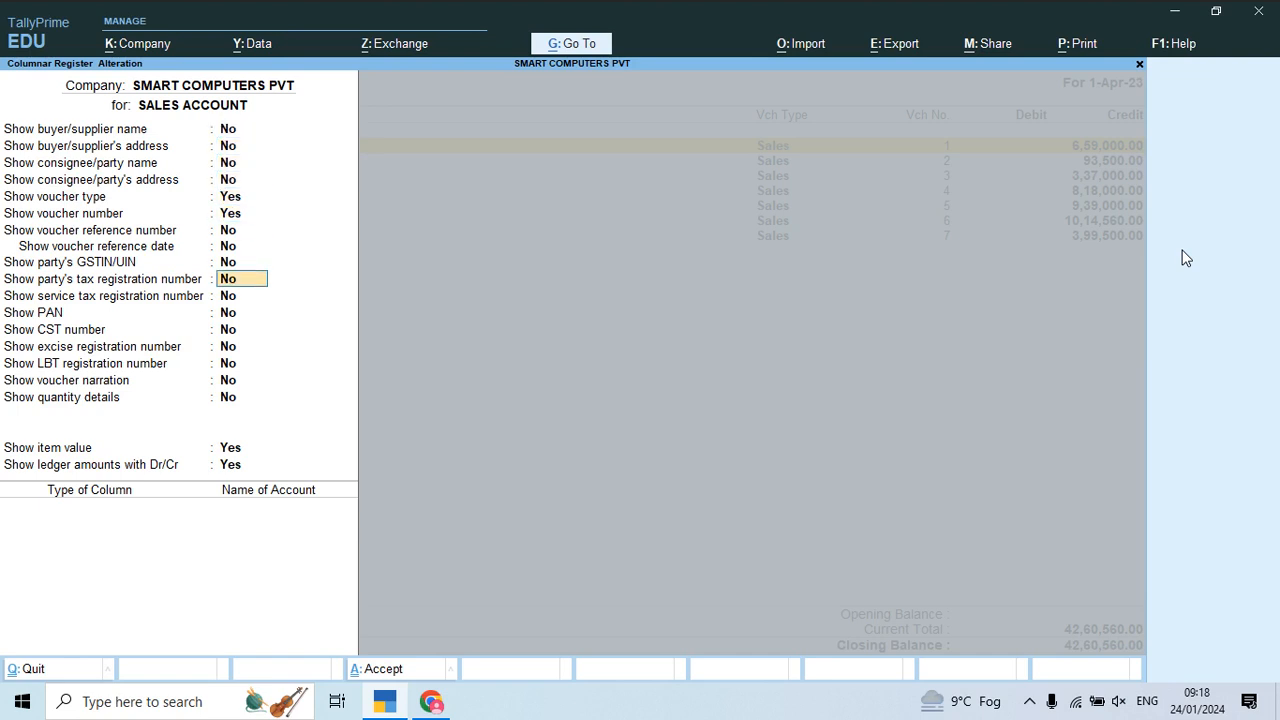
key(Return)
key(Return)
key(Return)
key(Return)
key(Return)
key(Return)
key(Return)
key(Return)
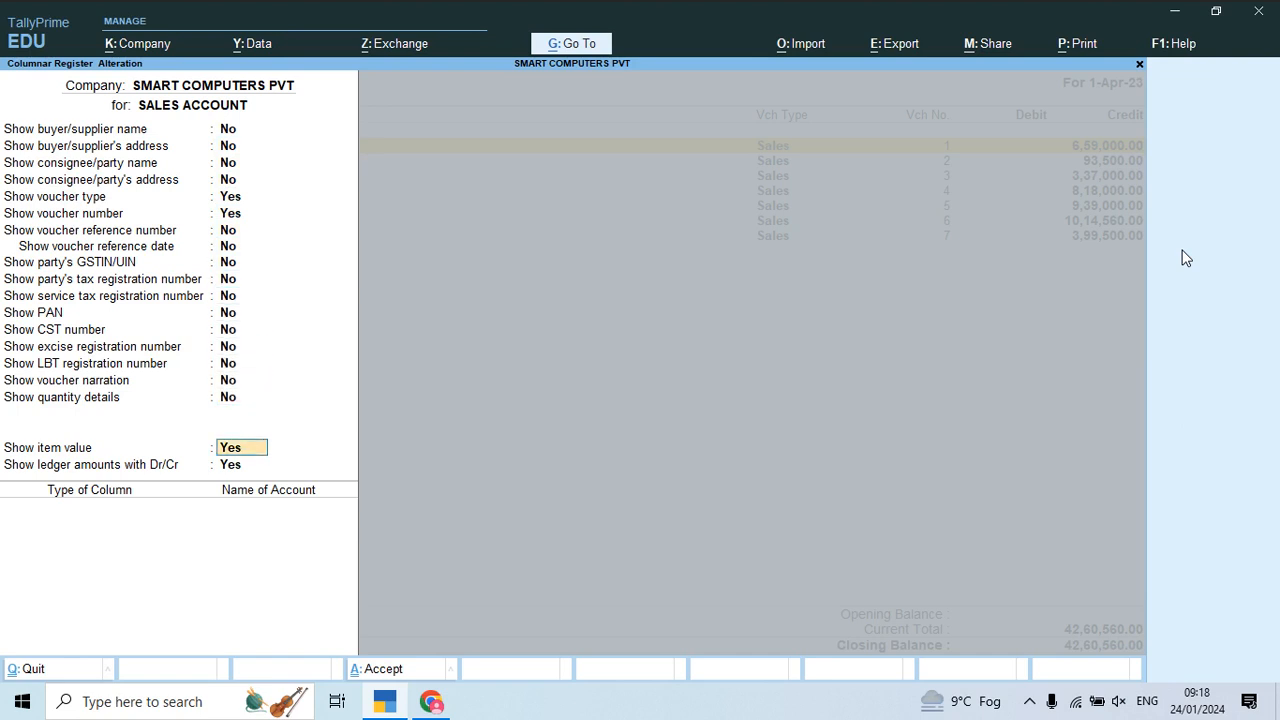
key(Return)
key(Return)
key(Down)
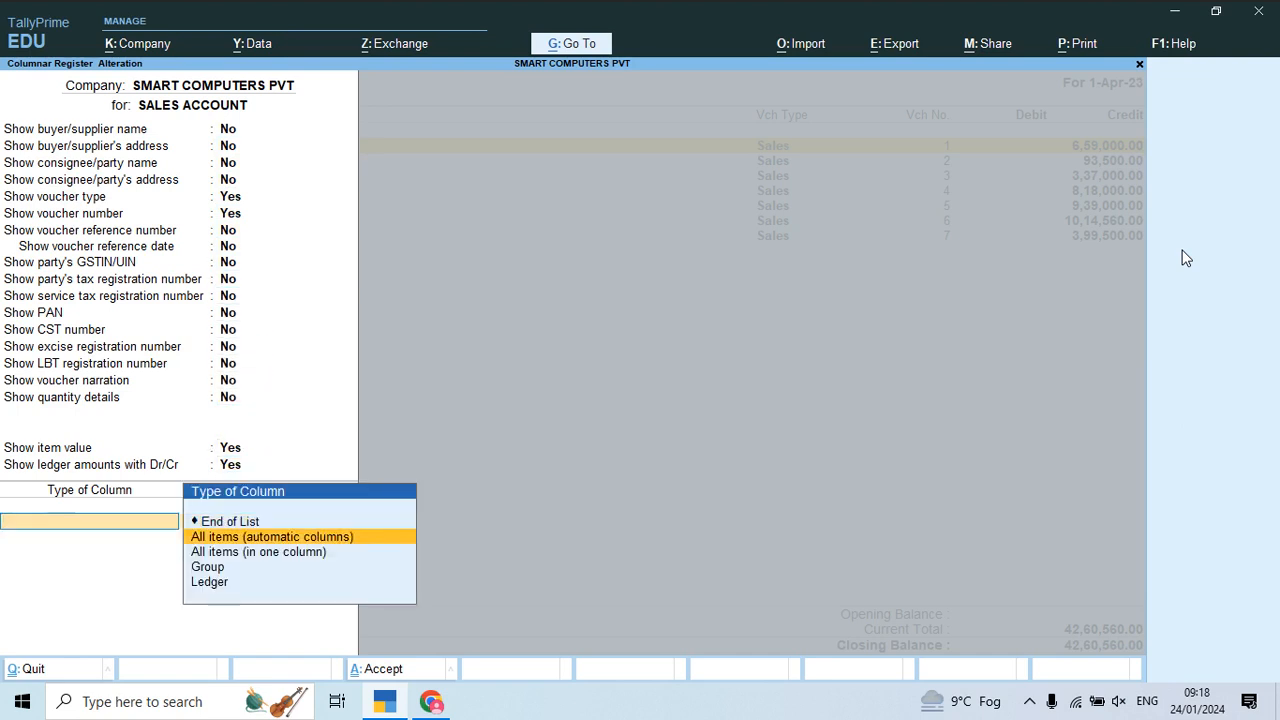
key(Up)
key(Return)
key(Return)
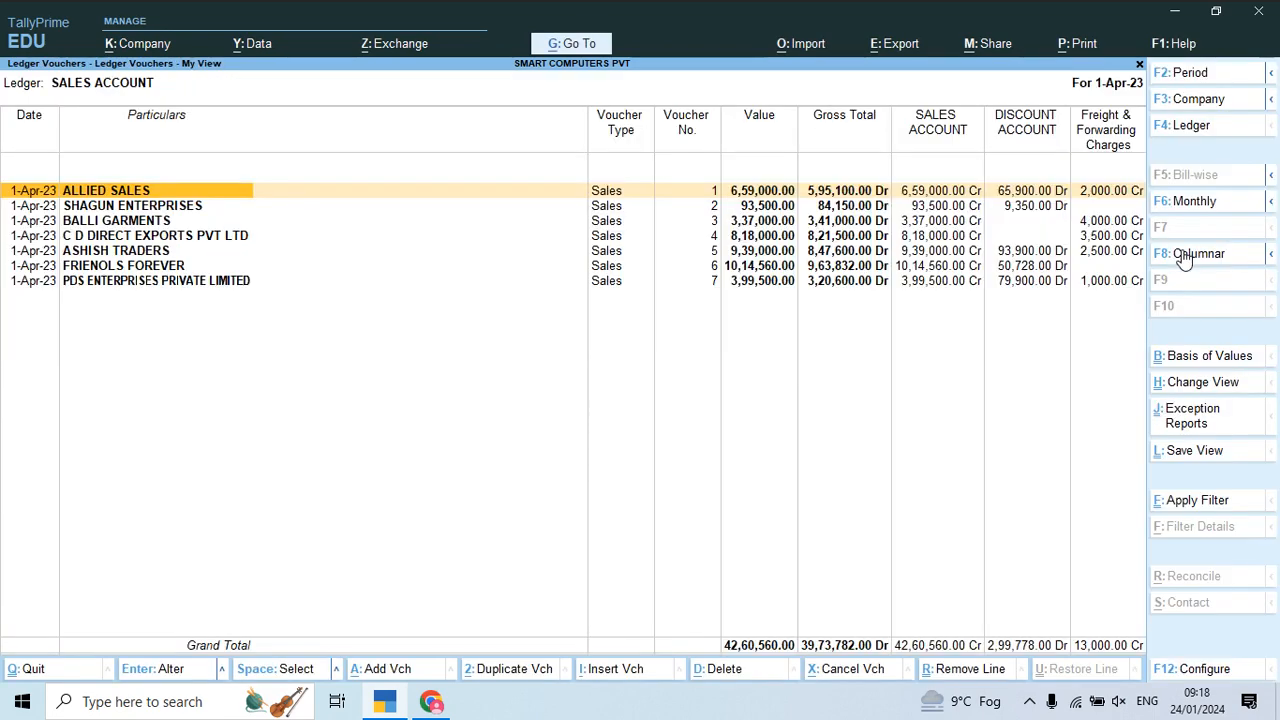
key(Escape)
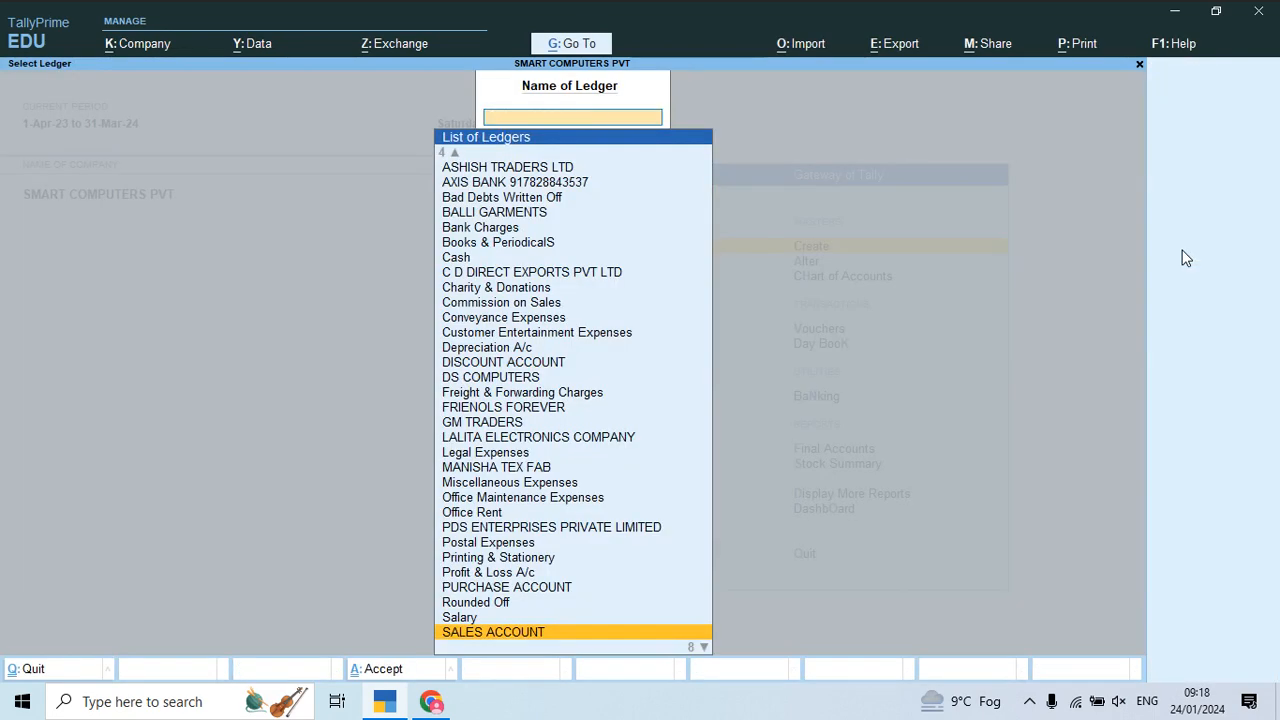
key(Escape)
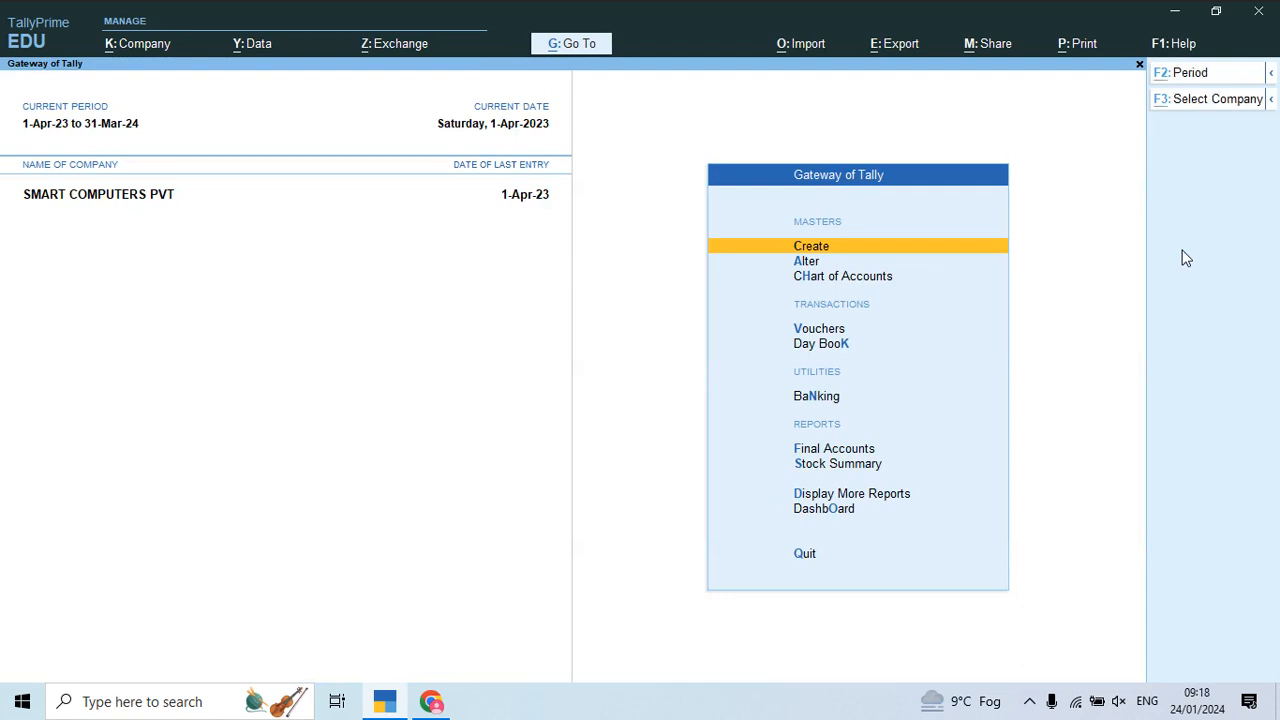
- Open the Sales Register from the Registers group of reports
key(alt+g)
key(Down)
key(Down)
key(Down)
key(Down)
key(Down)
key(Down)
key(Down)
key(Down)
key(Down)
key(Down)
key(Down)
key(Down)
key(Down)
key(Down)
key(Down)
key(Down)
key(Down)
key(Down)
key(Down)
key(Down)
key(Down)
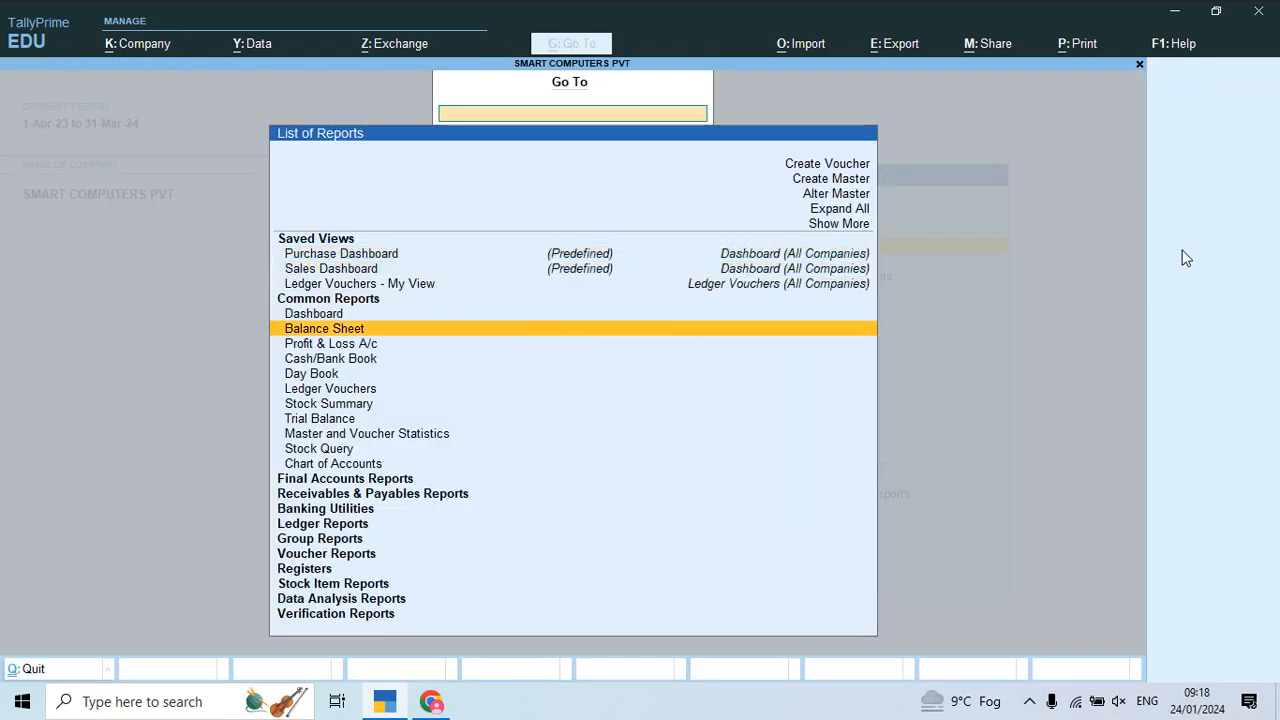
key(Up)
key(Up)
key(Up)
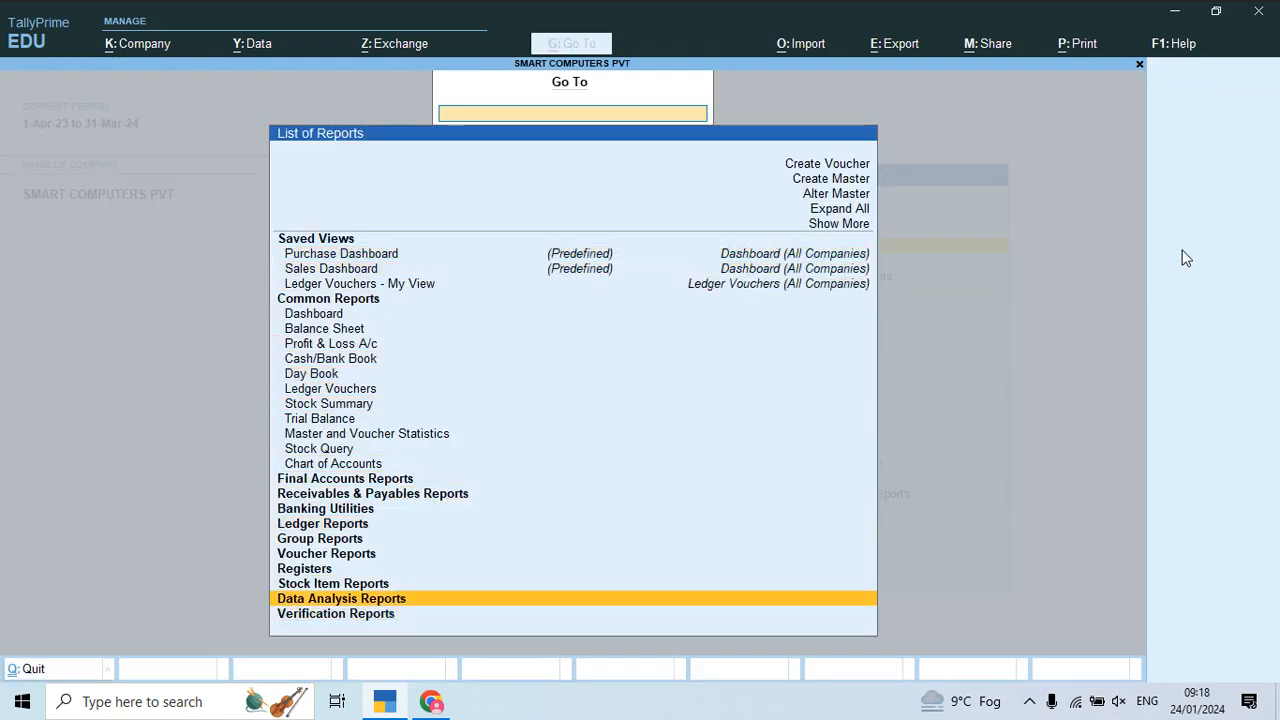
key(Return)
key(Down)
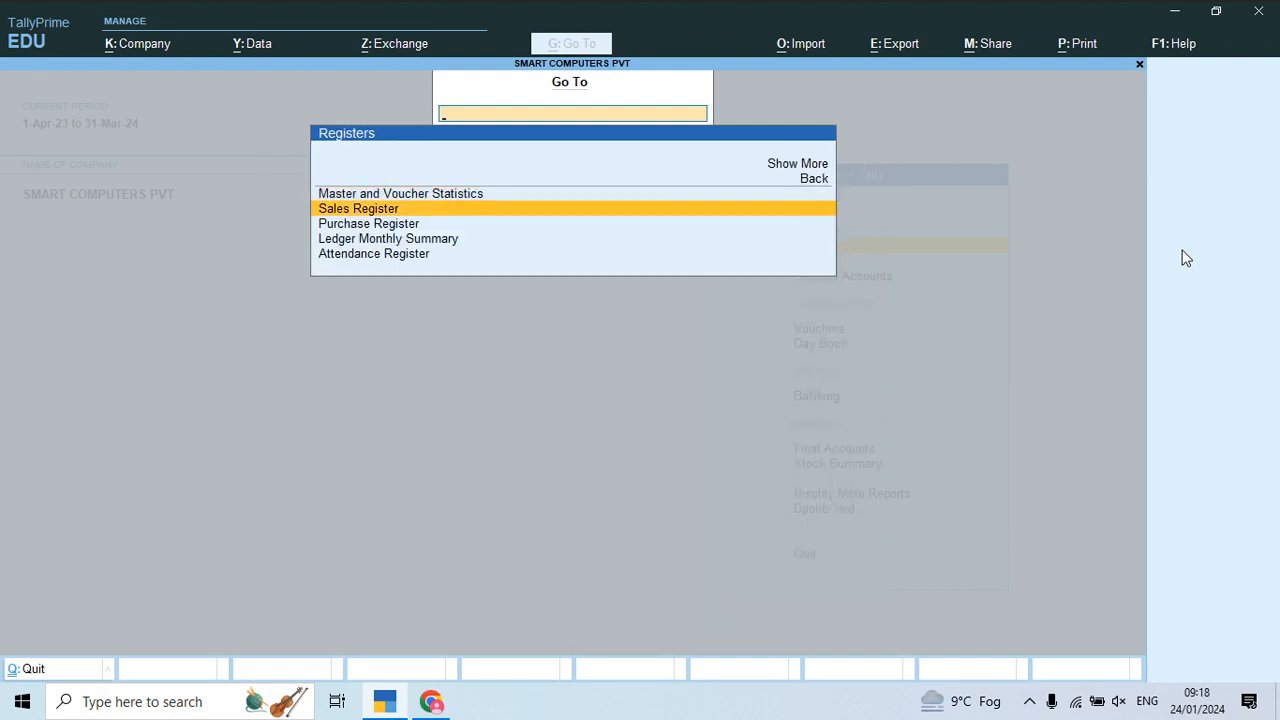
key(Return)
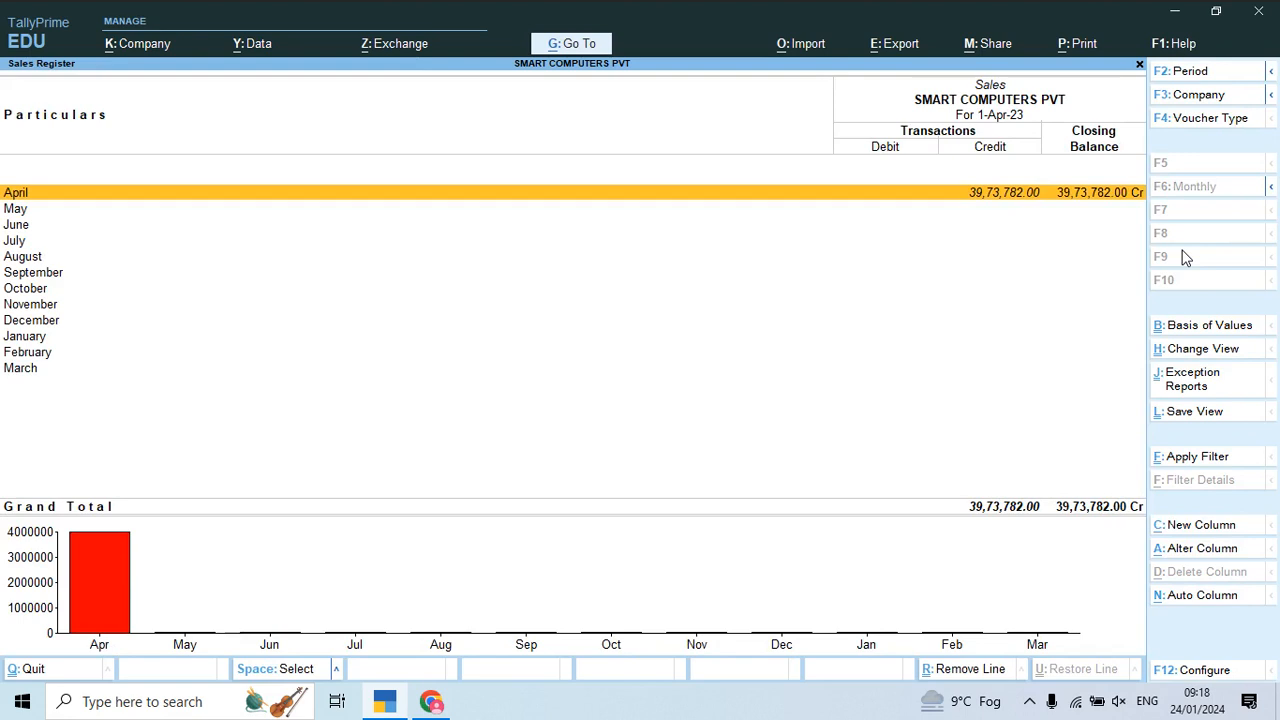
- Look through the Sales Register's monthly rows from April to March
key(Down)
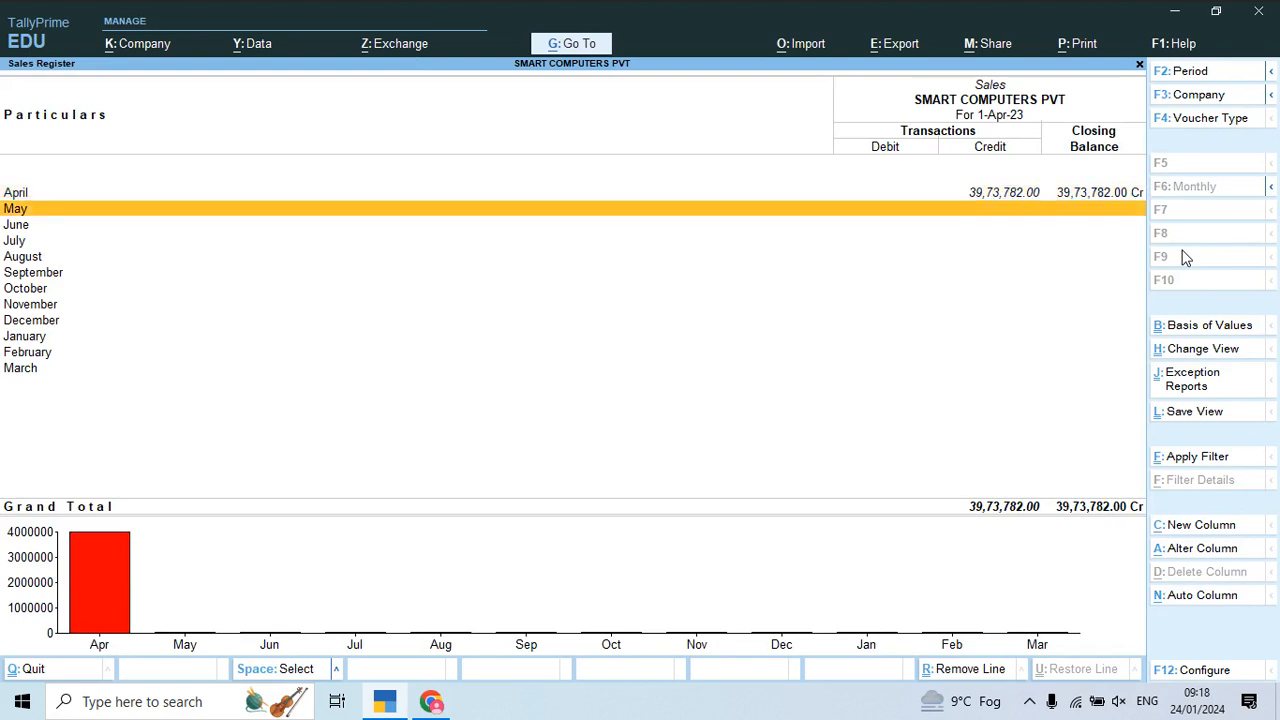
key(Up)
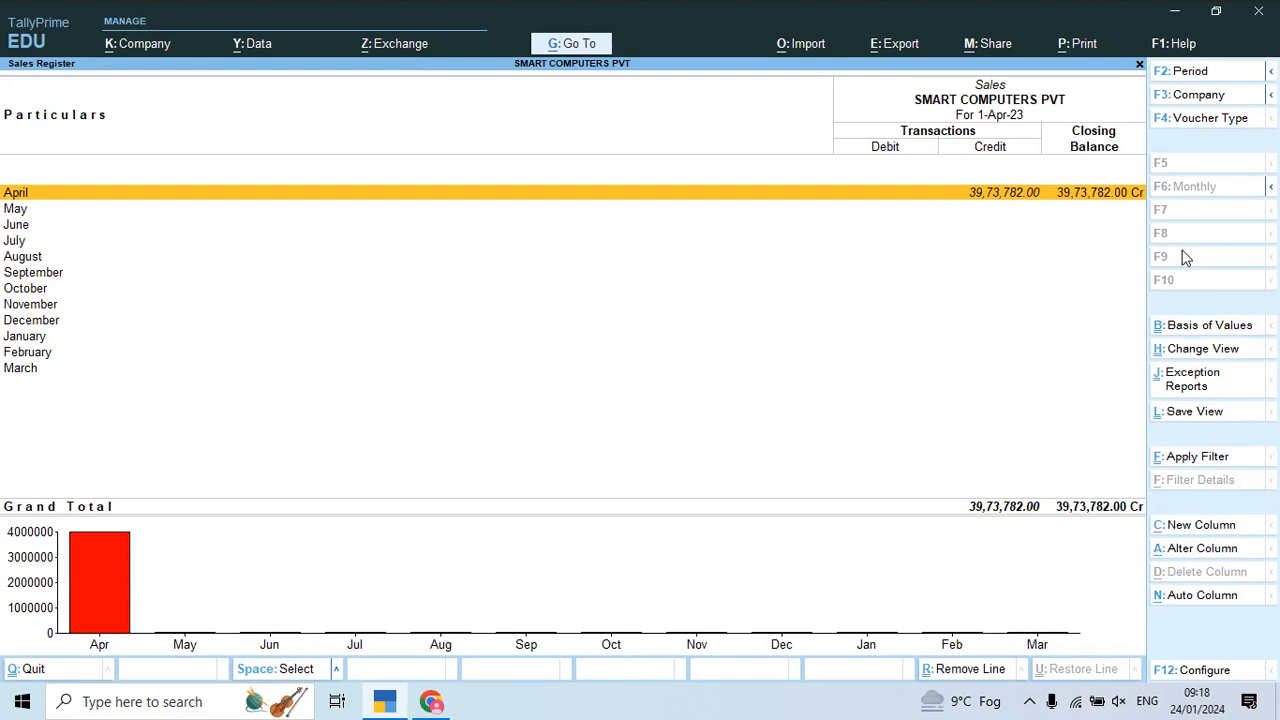
key(Down)
key(Down)
key(Down)
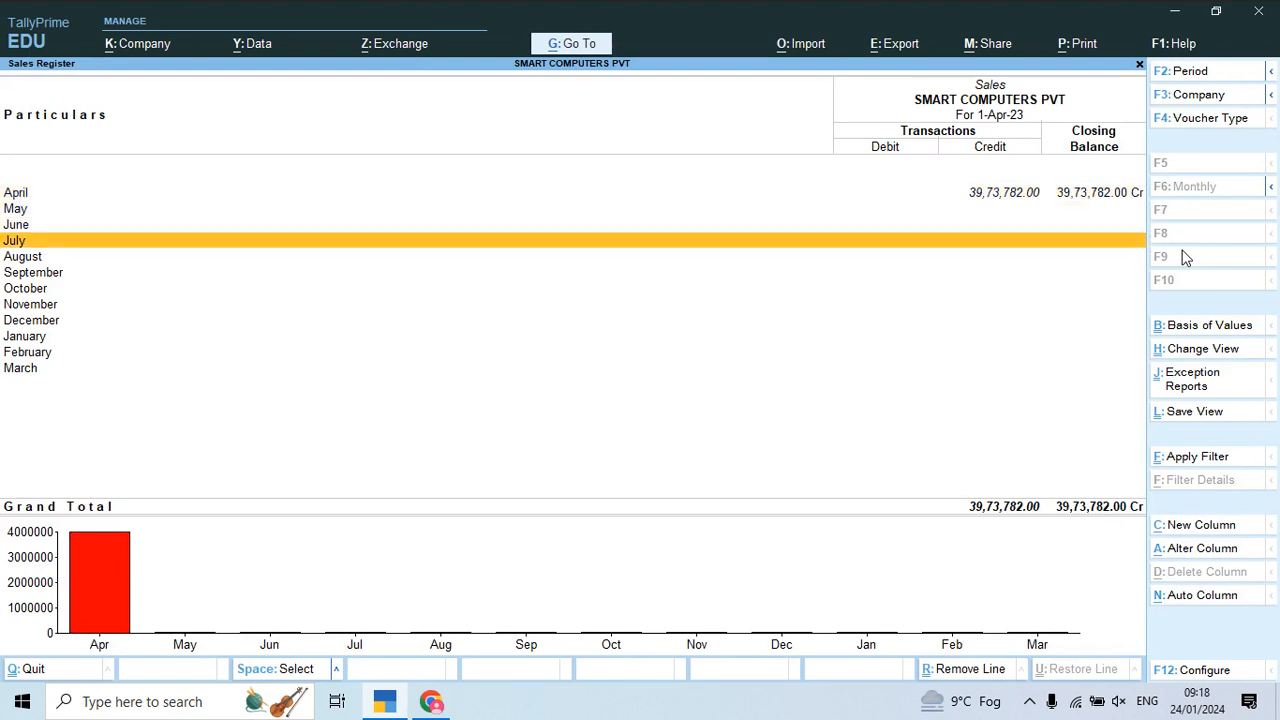
key(Down)
key(Down)
key(Down)
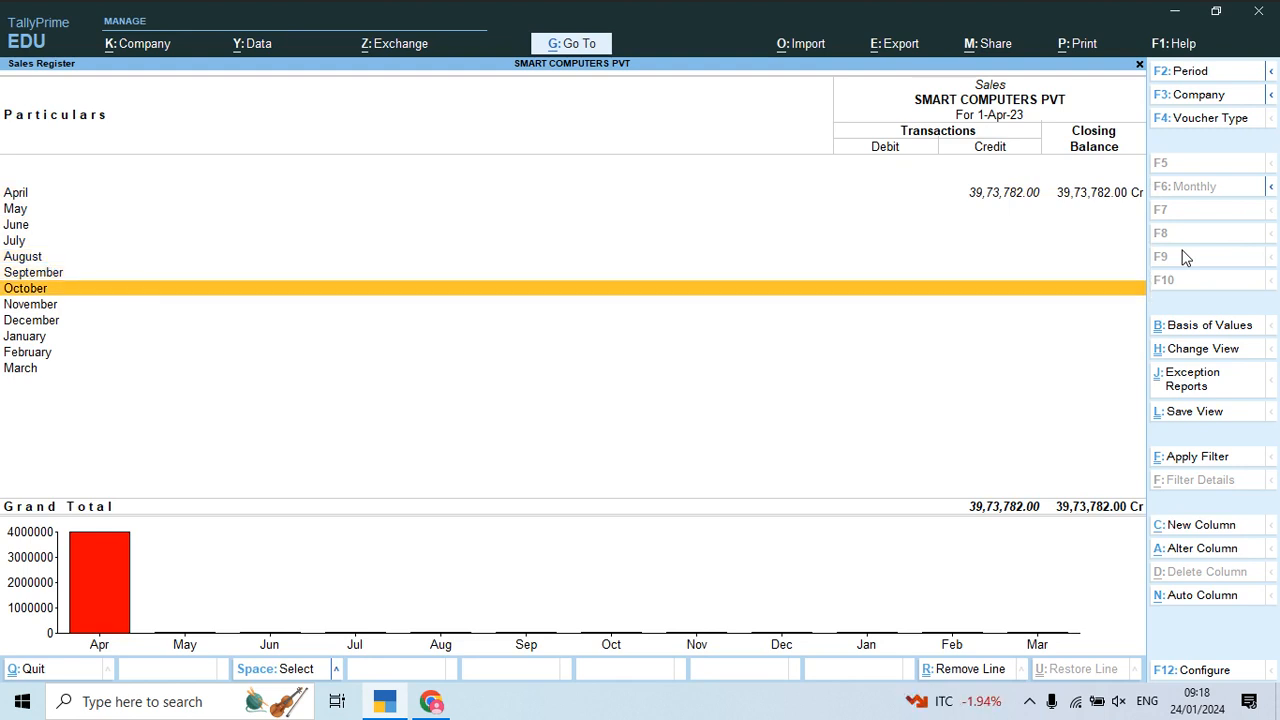
key(Down)
key(Down)
key(Down)
key(Down)
key(Down)
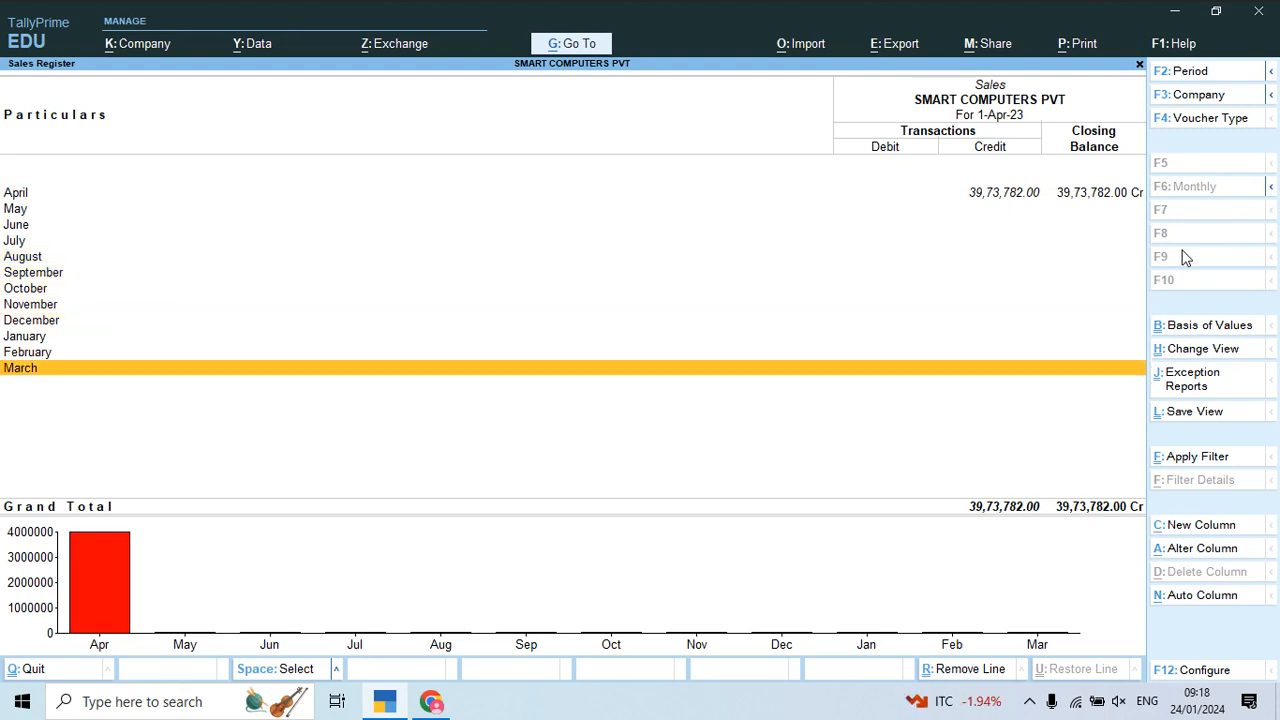
- Open April's sales vouchers and show them in columnar format with All items (automatic columns), keeping quantity details on
click(108, 606)
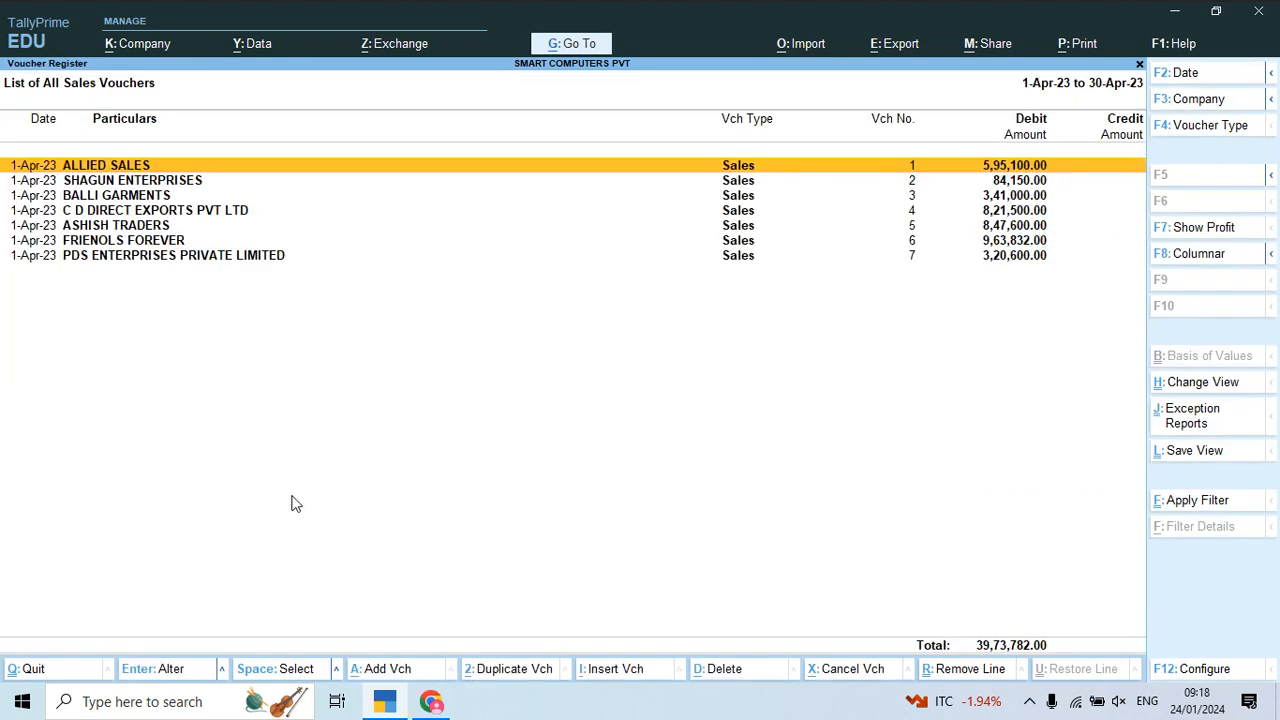
click(1182, 256)
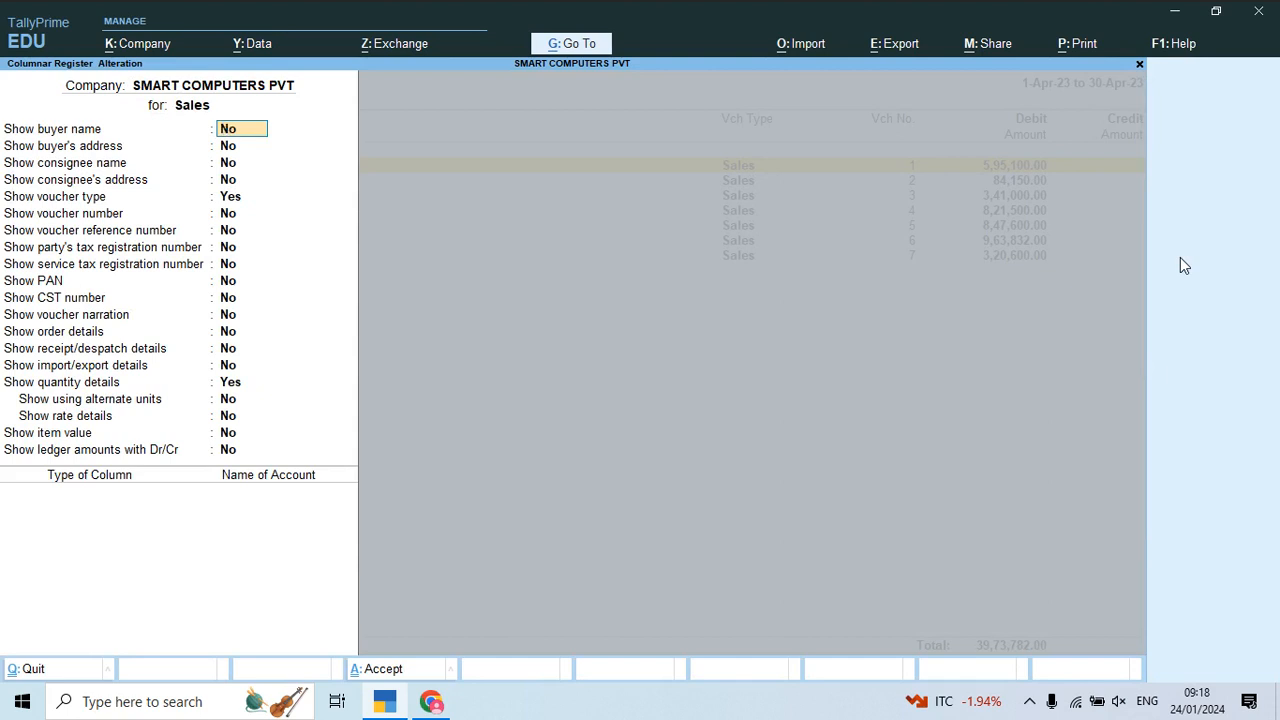
key(Return)
key(Return)
key(Return)
key(Return)
key(Return)
key(Return)
key(Return)
key(Return)
key(Return)
key(Return)
key(Return)
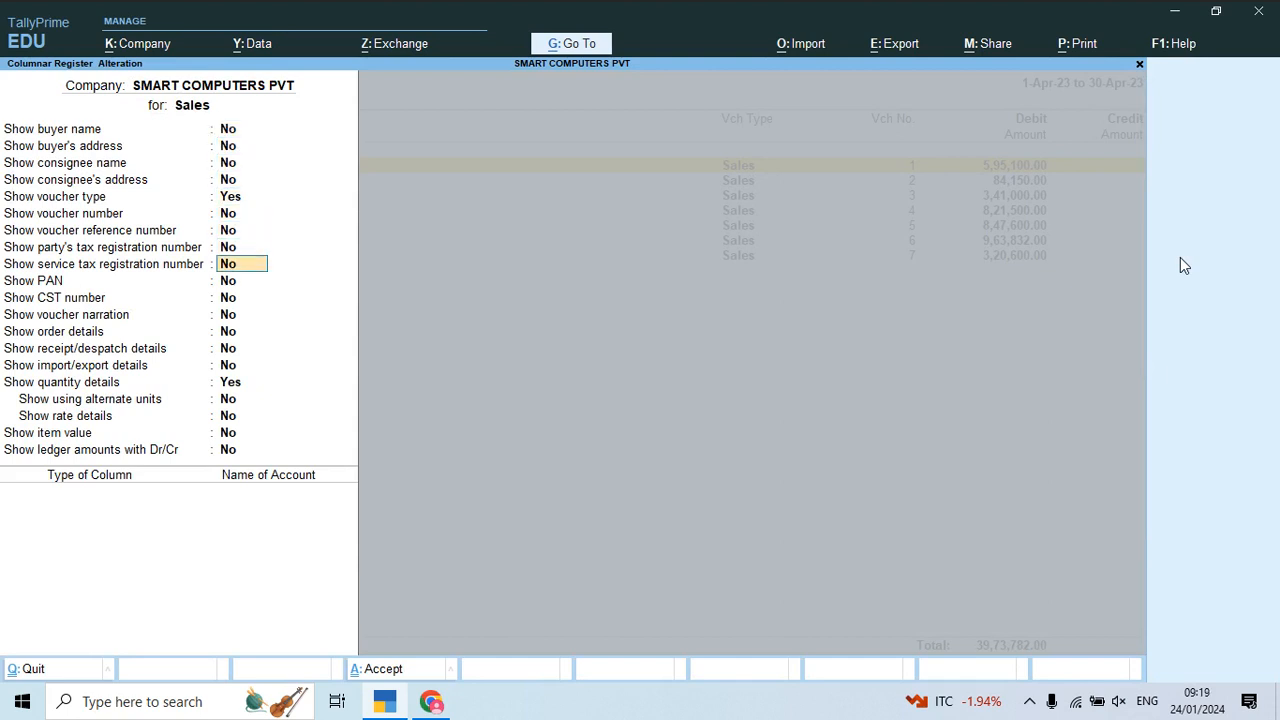
key(Return)
key(Return)
key(Return)
key(Return)
key(Return)
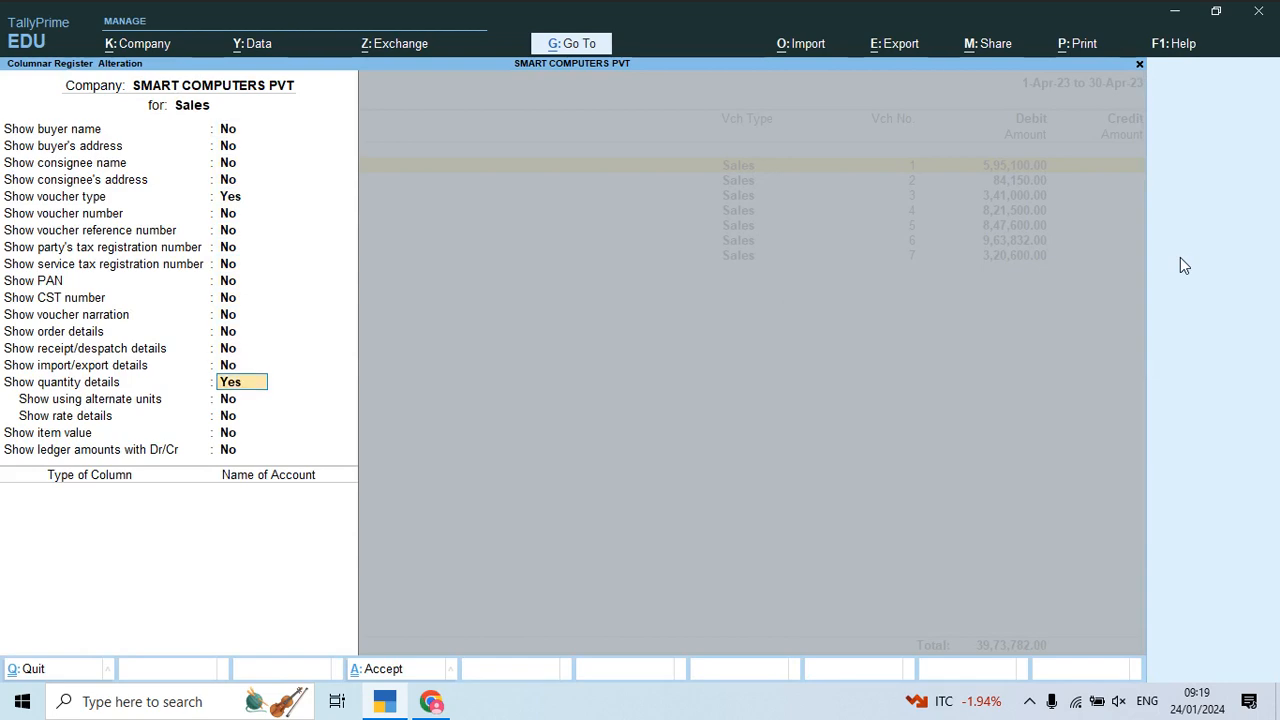
key(Return)
key(Return)
key(Return)
key(Return)
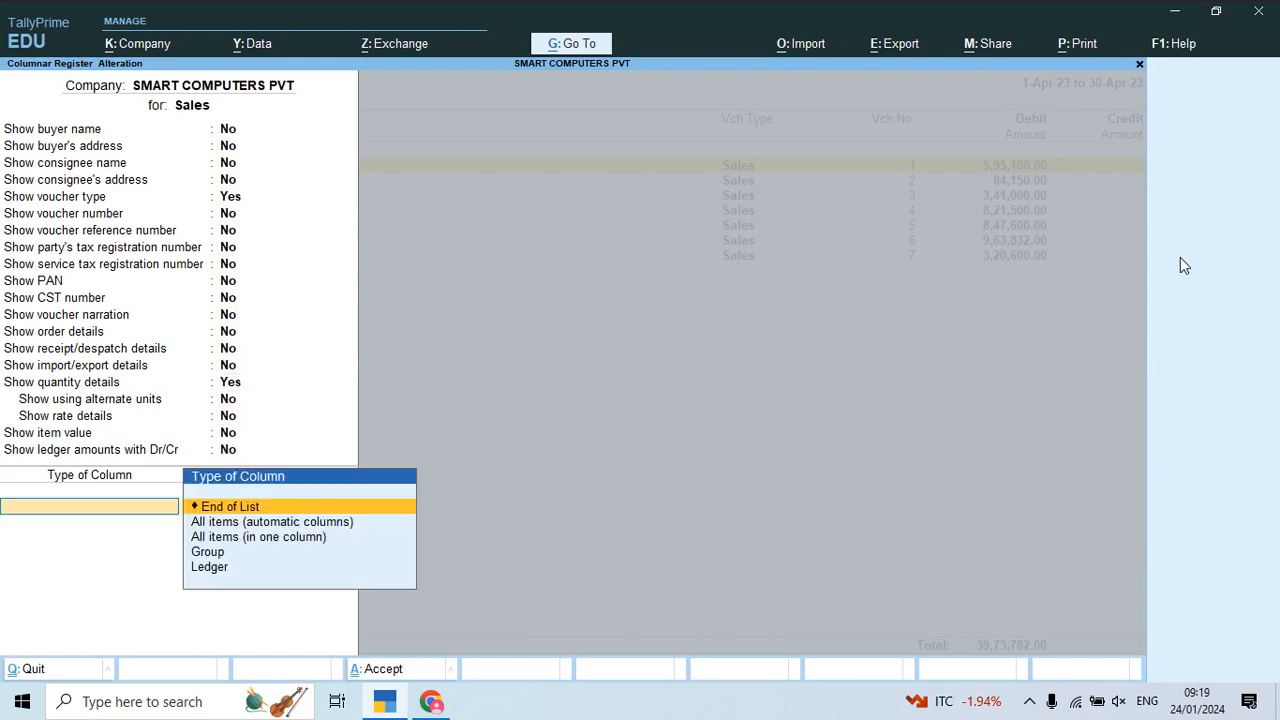
key(Down)
key(Down)
key(Up)
key(Return)
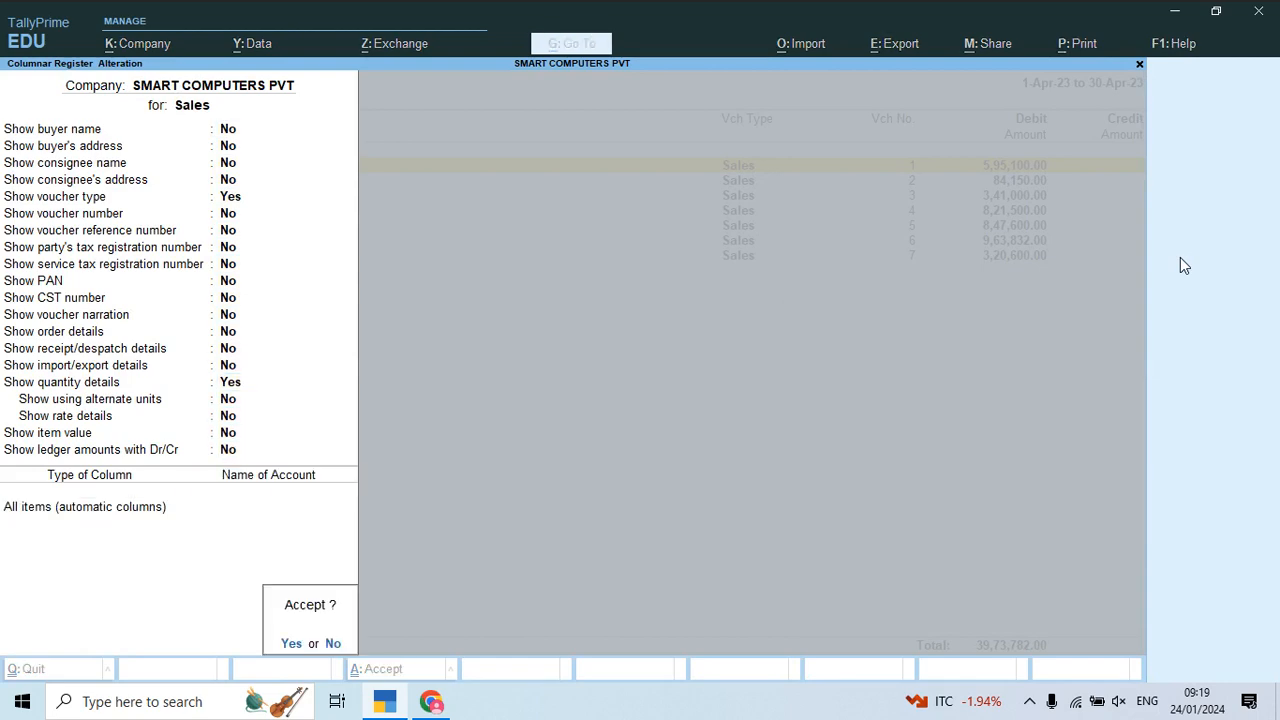
key(Return)
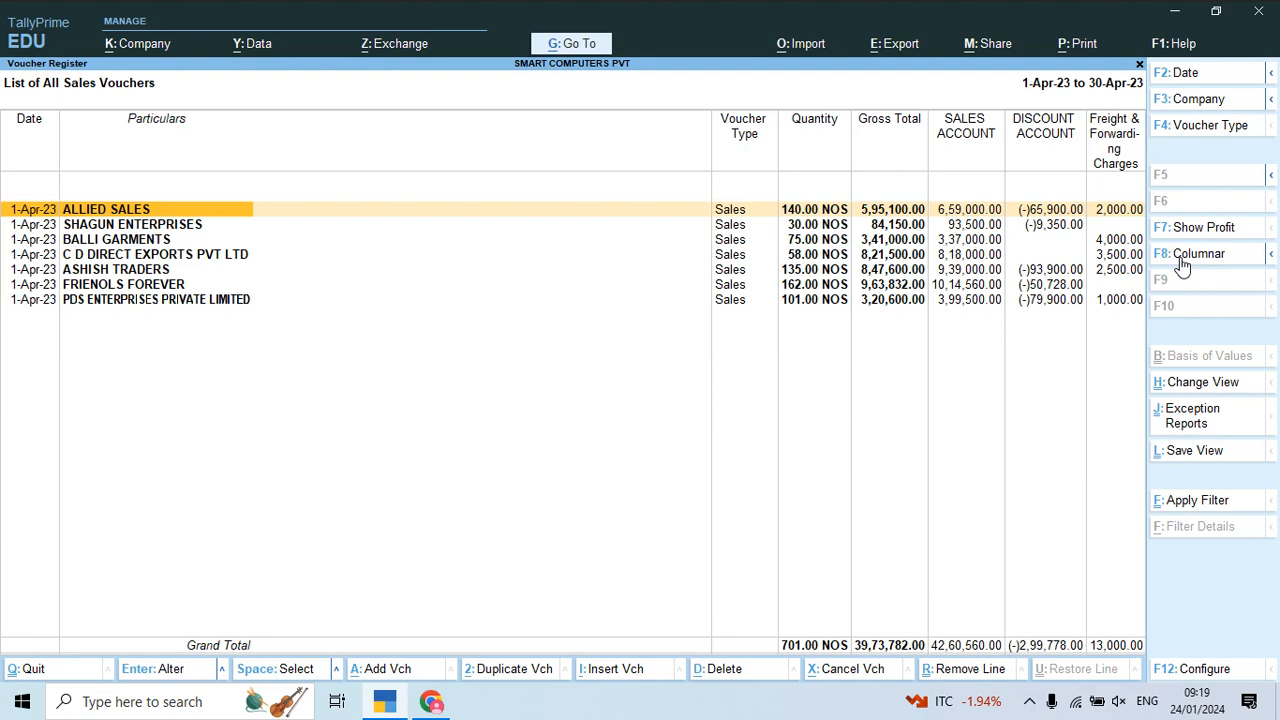
- Examine the ALLIED SALES row across the columns up to Freight & Forwarding Charges
key(Right)
key(Right)
key(Right)
key(Right)
key(Right)
key(Right)
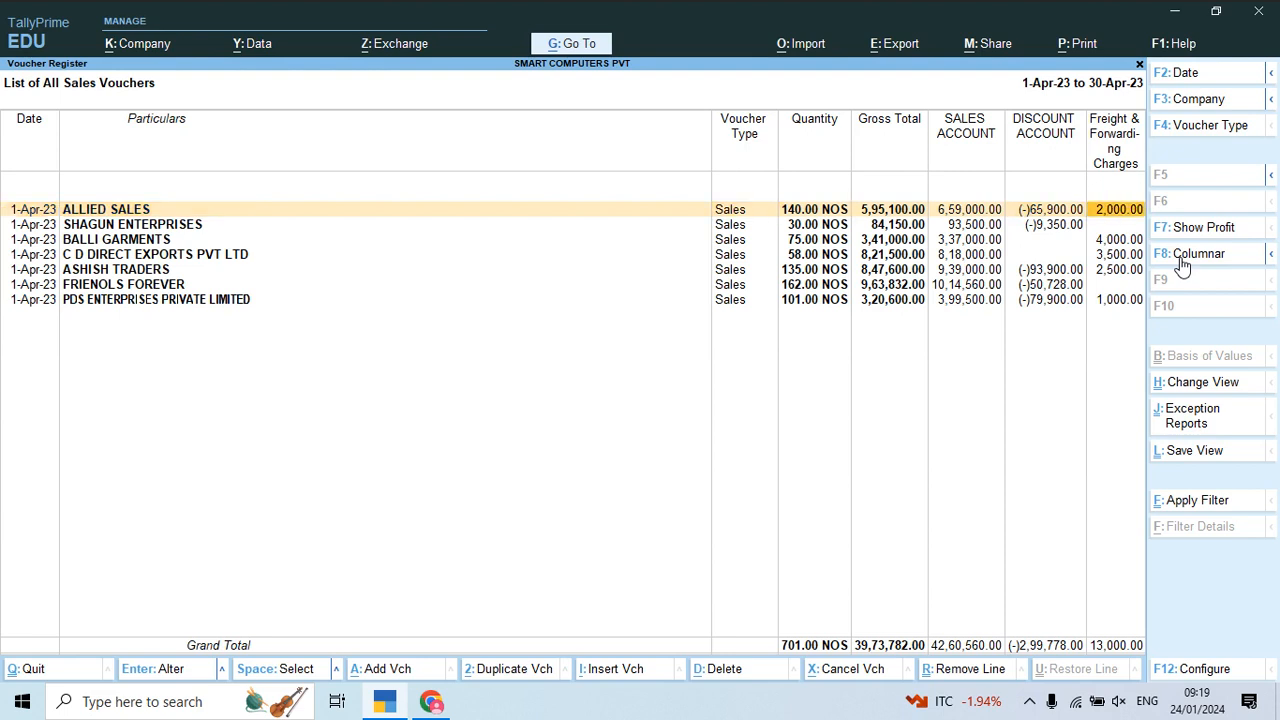
- Close April's columnar sales vouchers and return to the Gateway of Tally
key(alt+Tab)
key(alt+Tab)
key(Escape)
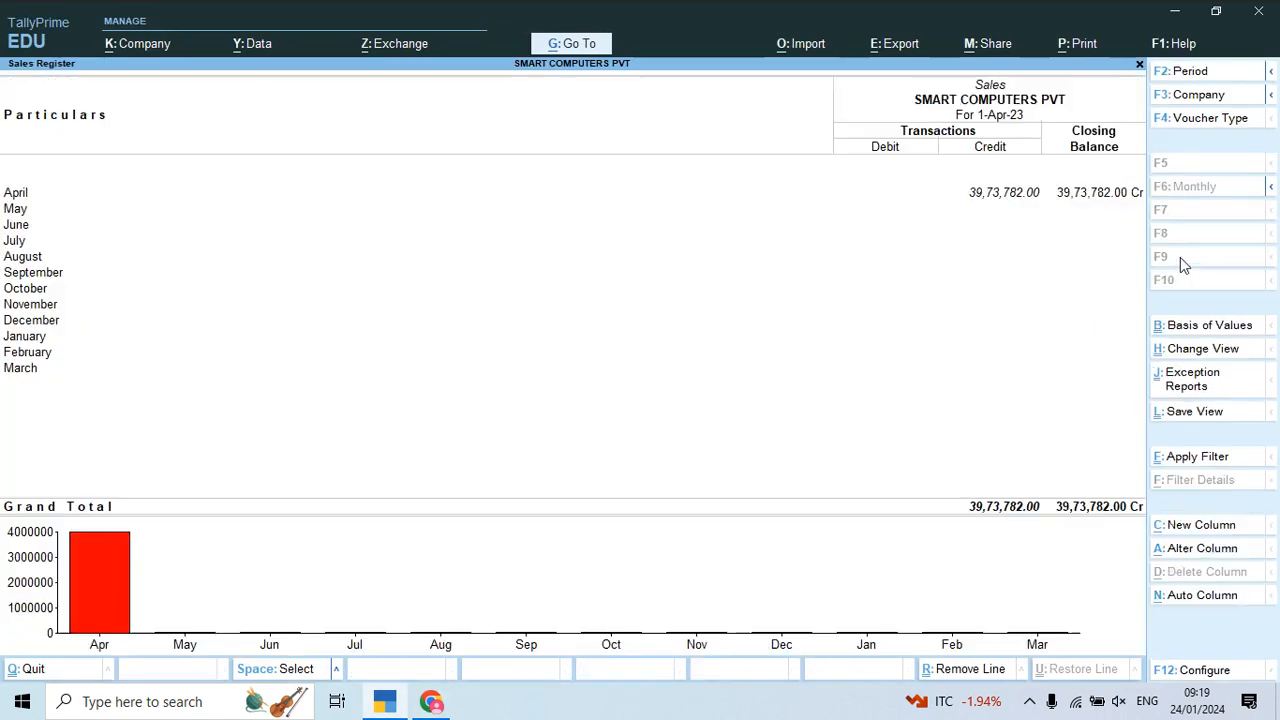
key(Escape)
key(Escape)
key(Escape)
- Open Account Books under Display More Reports
key(Down)
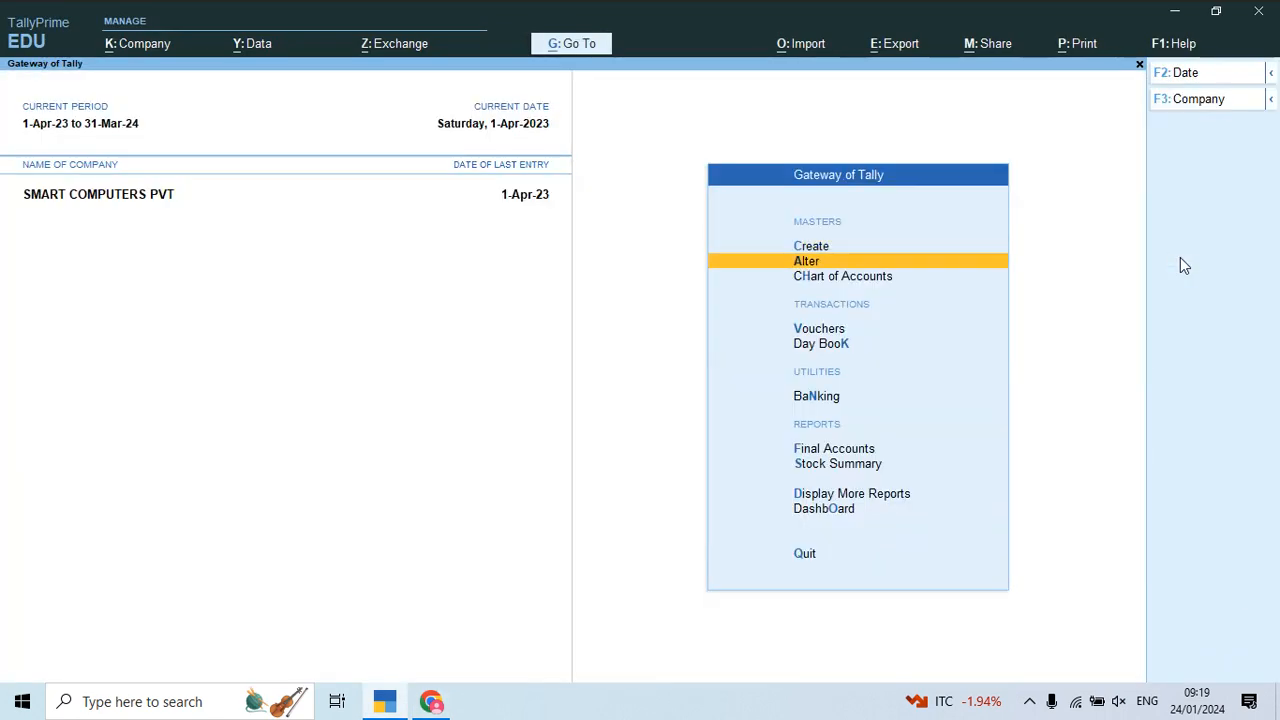
key(Down)
key(Down)
key(Down)
key(Down)
key(Down)
key(Down)
key(Down)
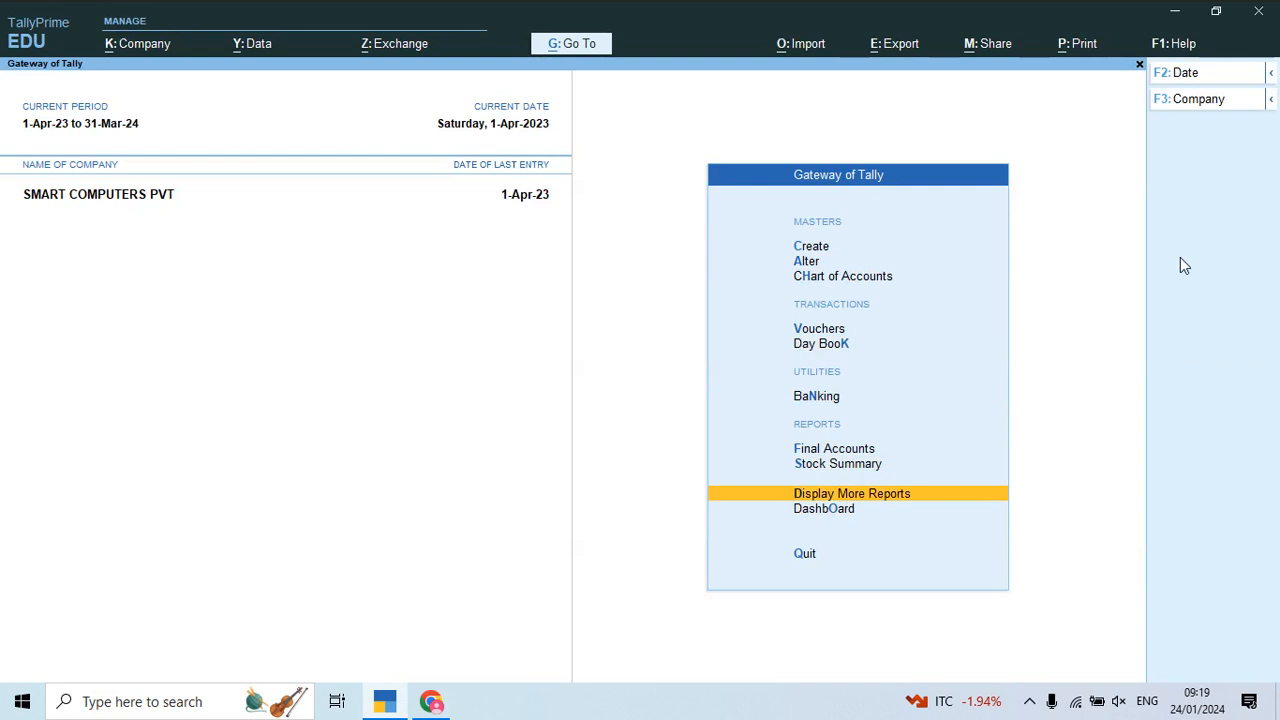
key(Return)
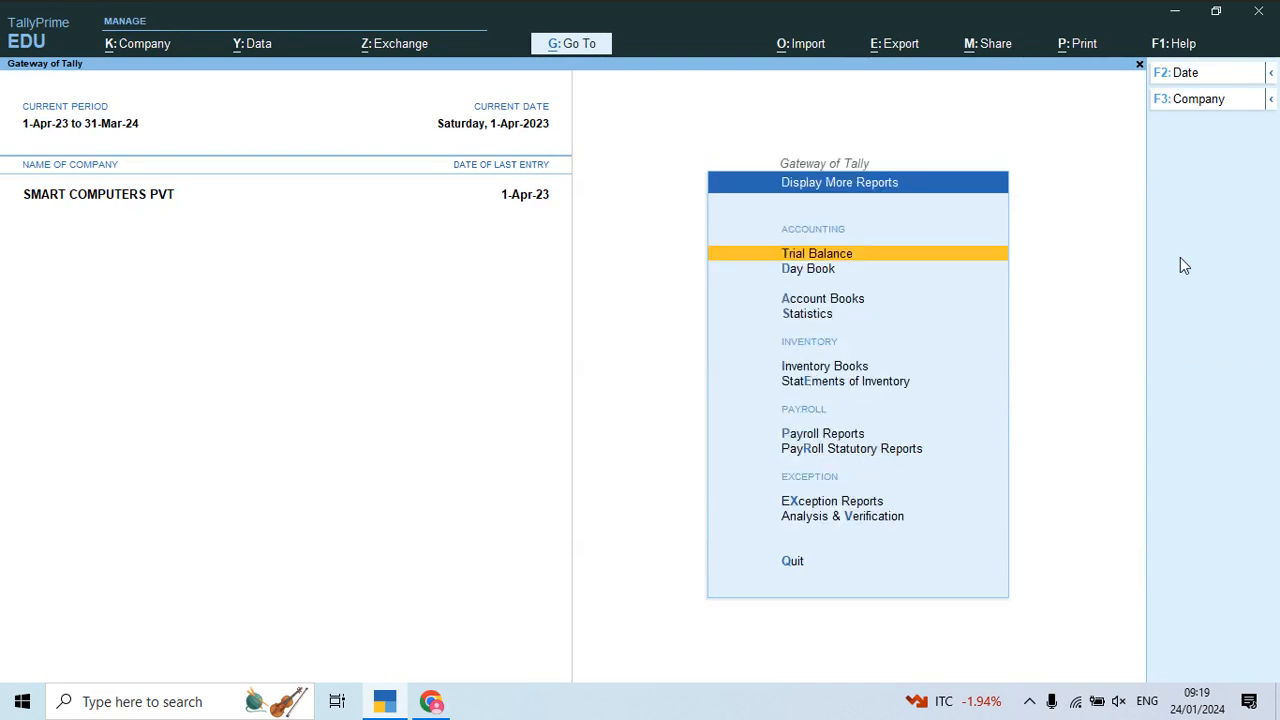
key(Down)
key(Down)
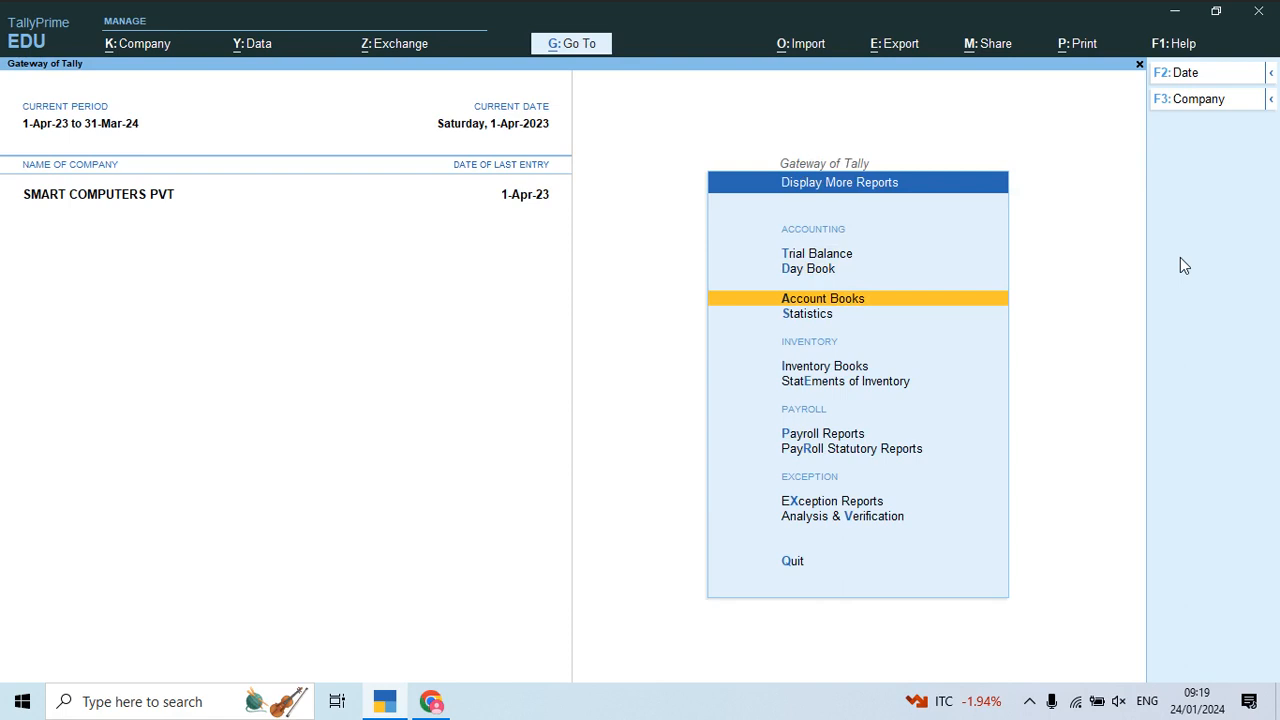
key(Return)
- Open the Sales Register from Account Books and list April's sales vouchers
key(Down)
key(Down)
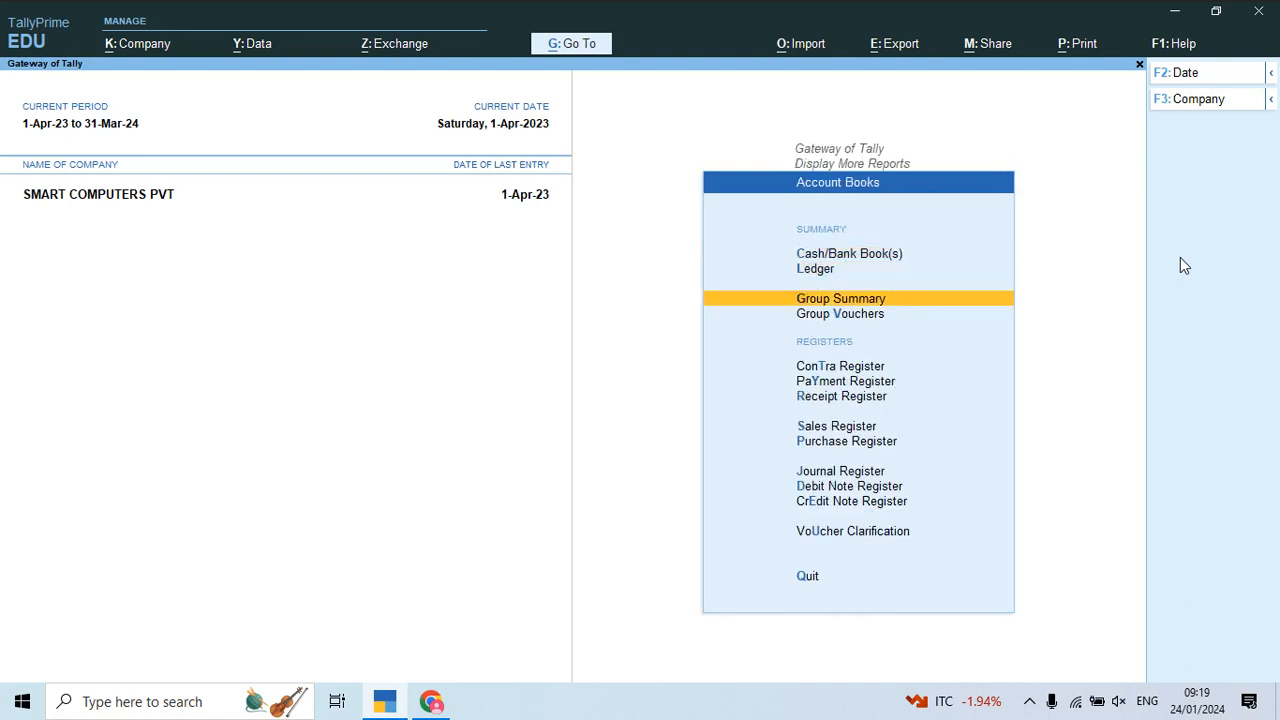
key(Down)
key(Down)
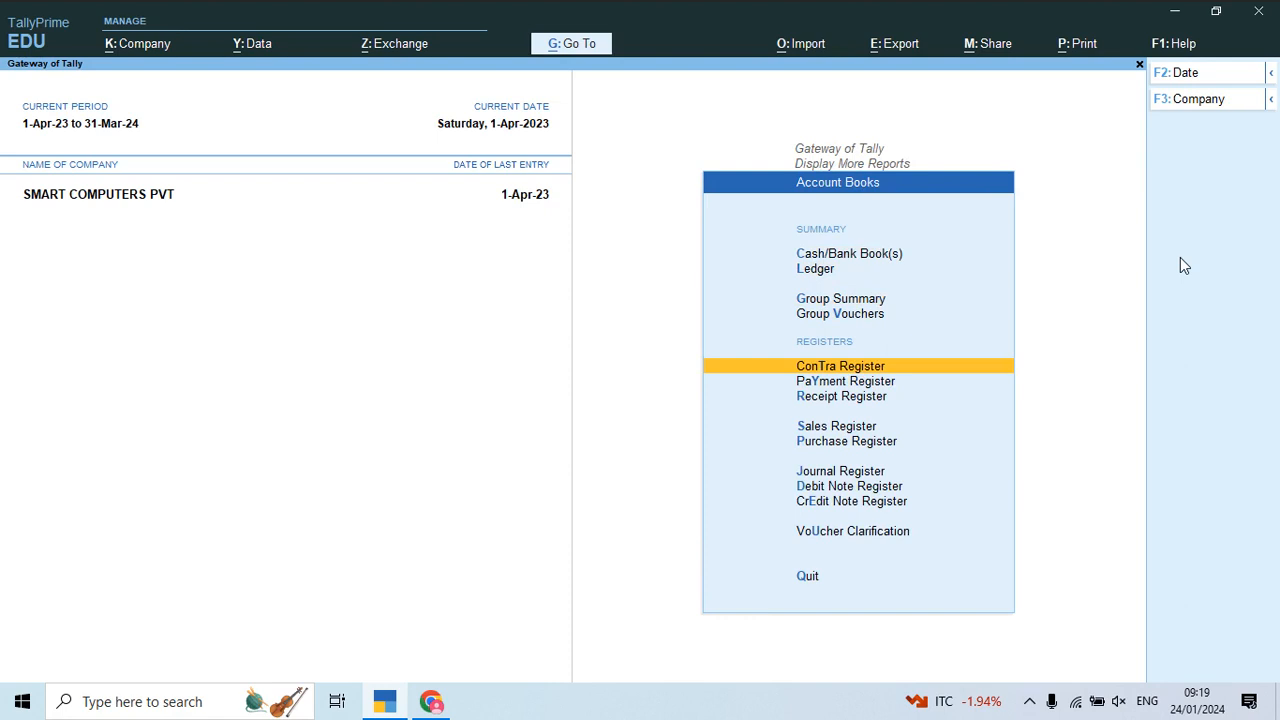
key(Down)
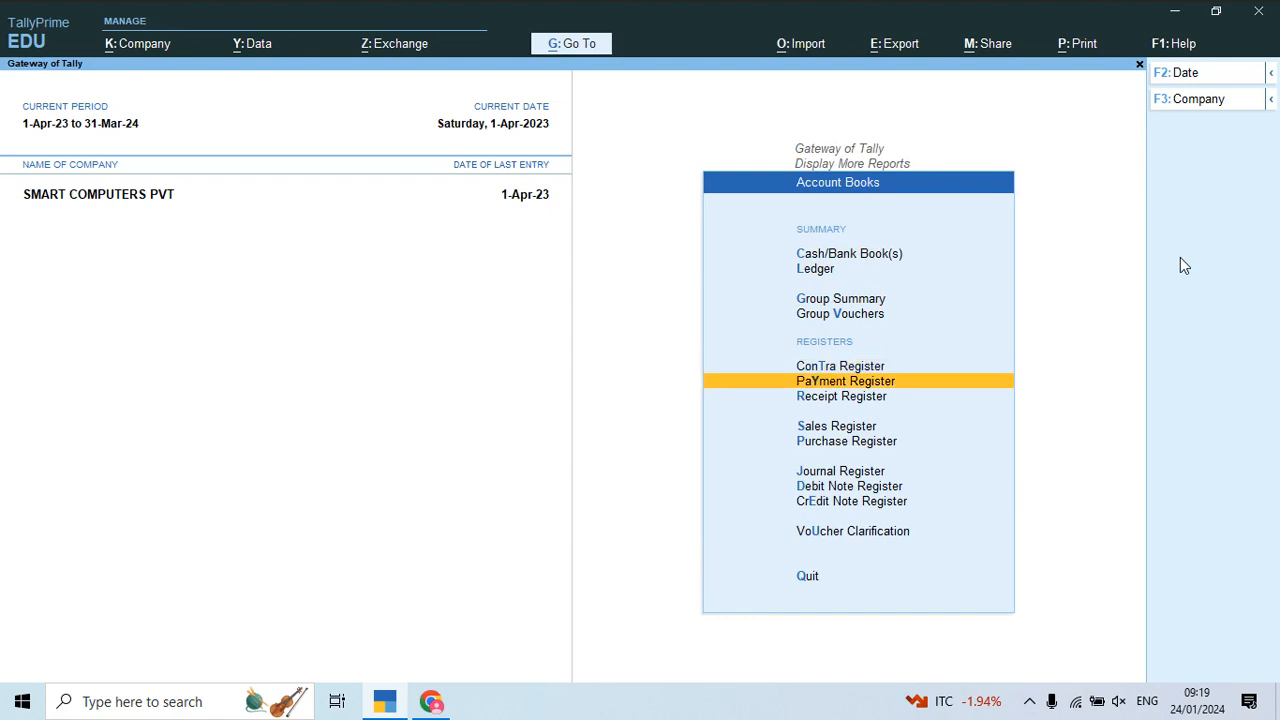
key(Down)
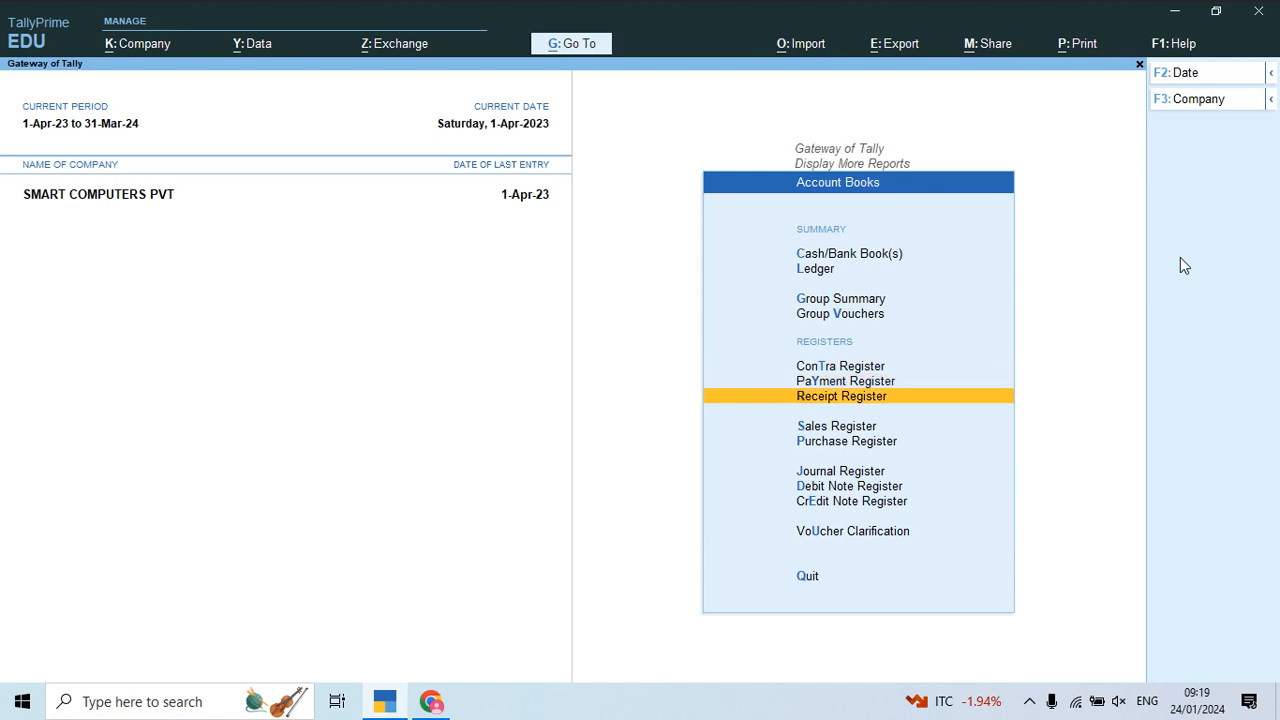
key(Down)
key(Down)
key(Up)
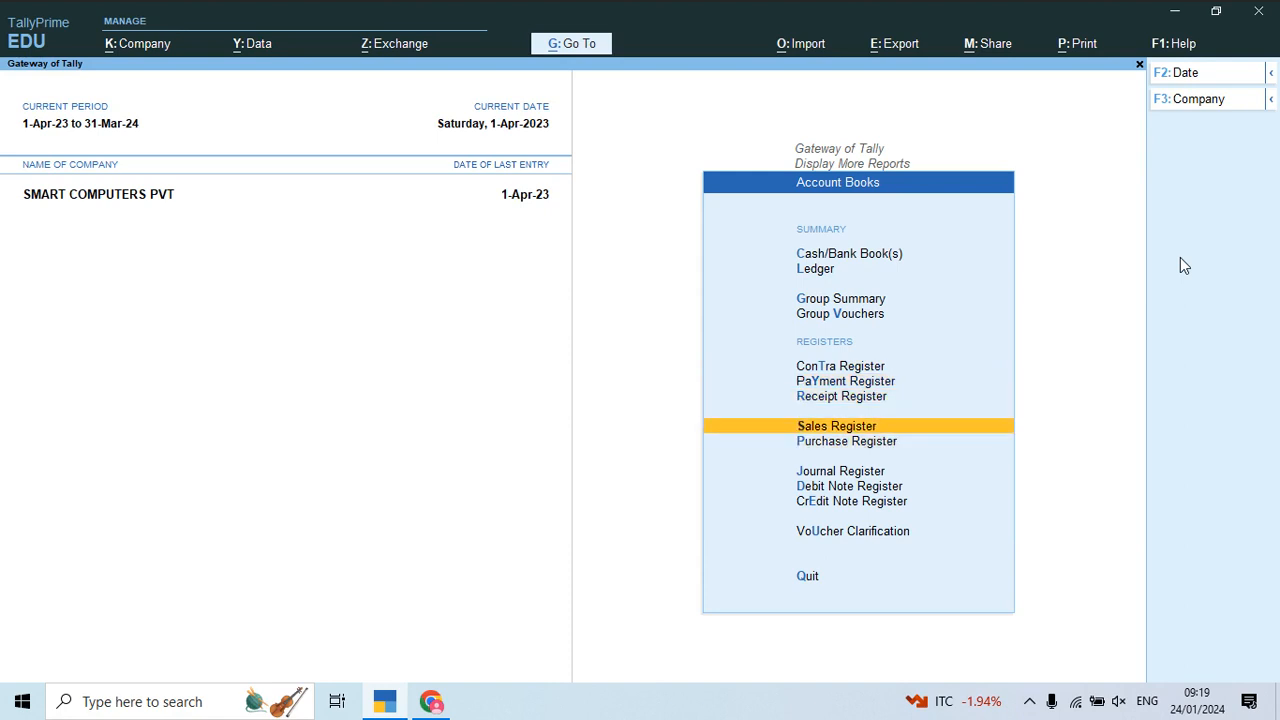
key(Down)
key(Up)
key(Down)
key(Up)
key(Down)
key(Up)
key(Return)
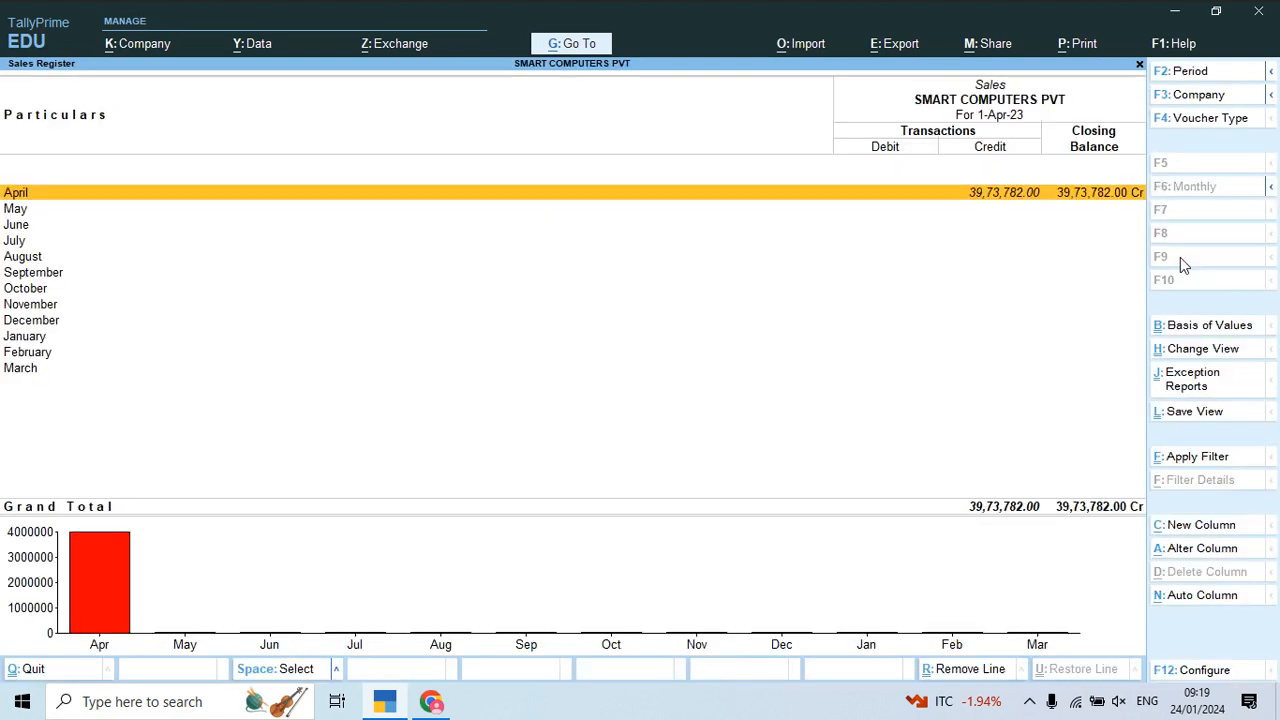
key(Return)
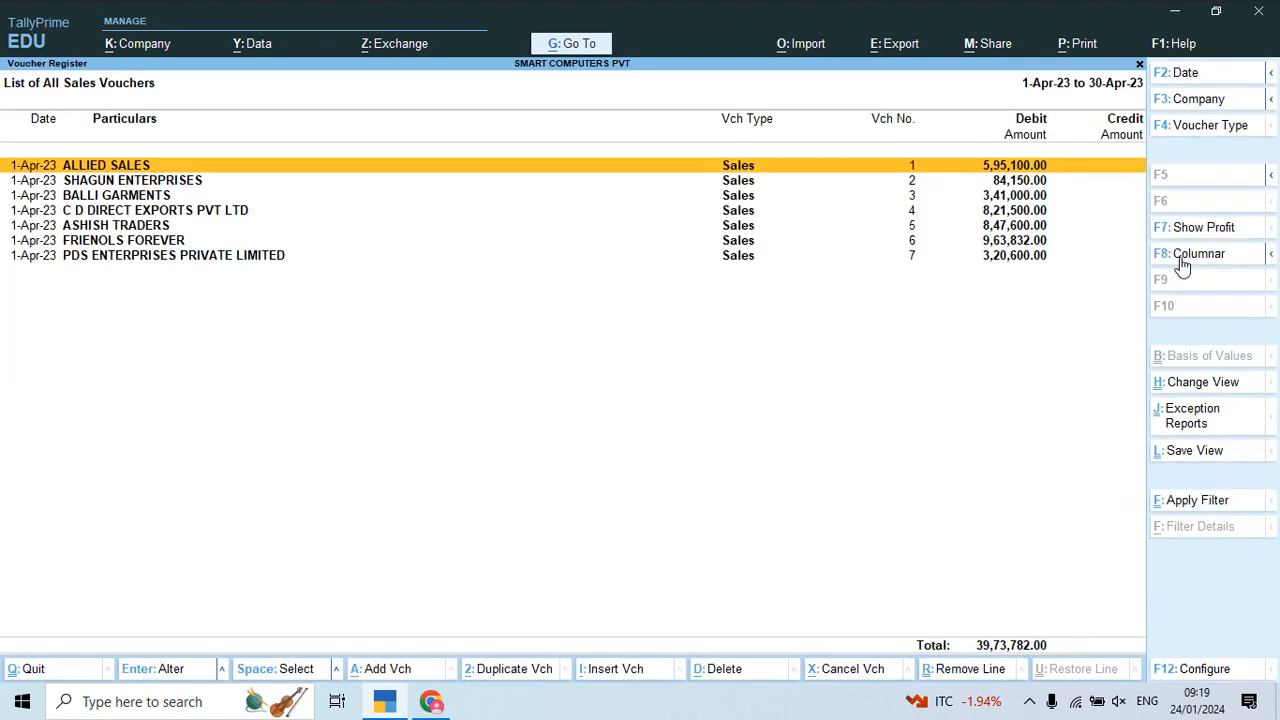
- Look through April's sales vouchers from ALLIED SALES down to PDS ENTERPRISES PRIVATE LIMITED
key(Down)
key(Down)
key(Down)
key(Down)
key(Down)
key(Down)
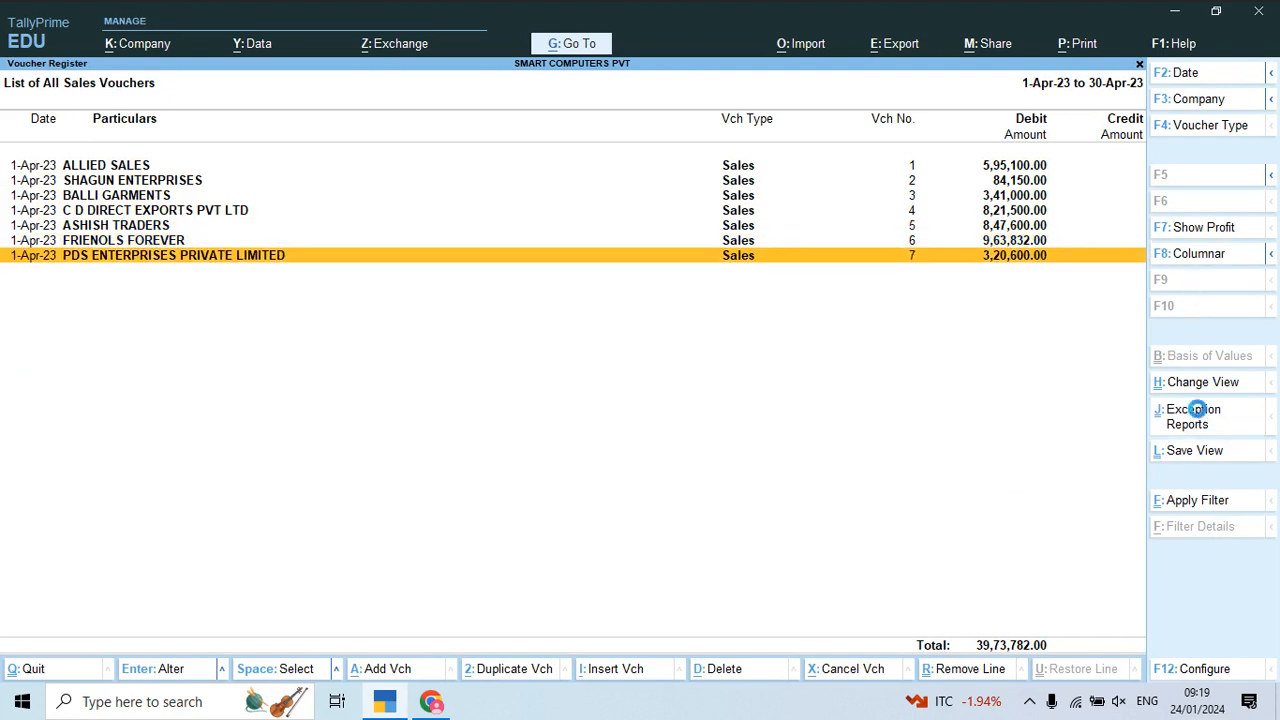
click(1200, 417)
key(Escape)
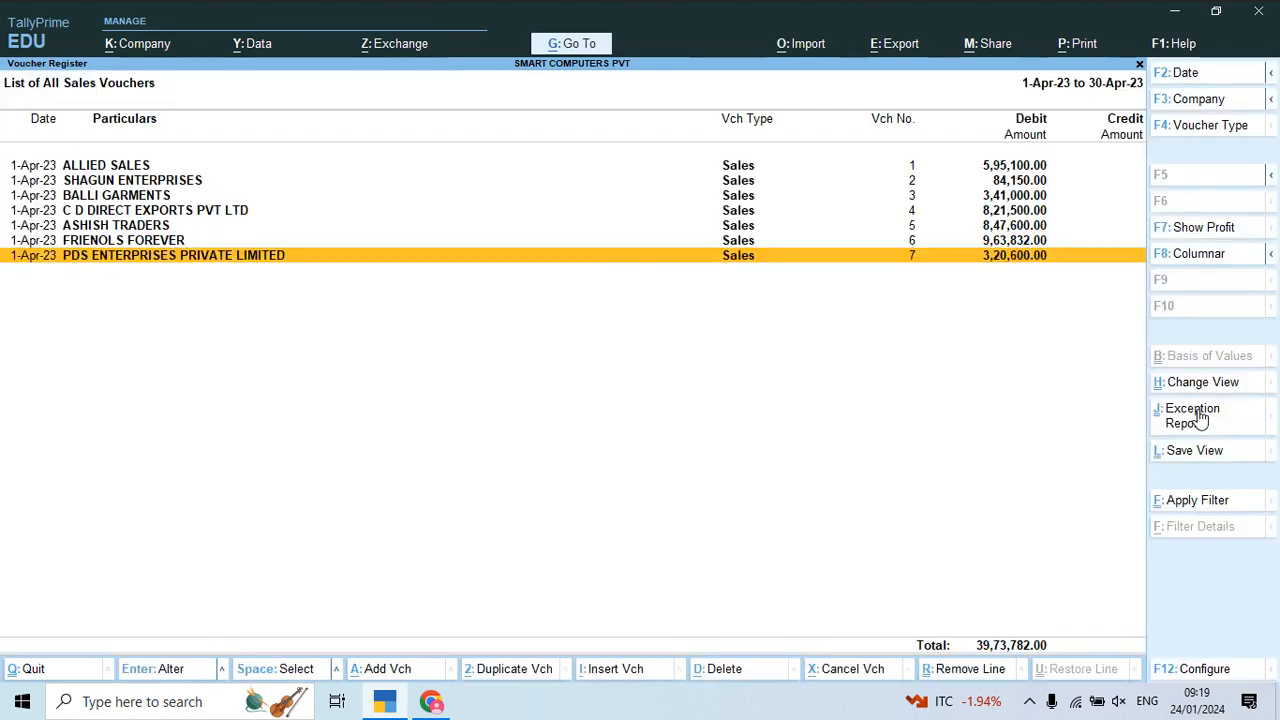
- Switch to Project 13.pdf in Chrome and read the questions from the Q.3 purchase report onward
key(alt+Tab)
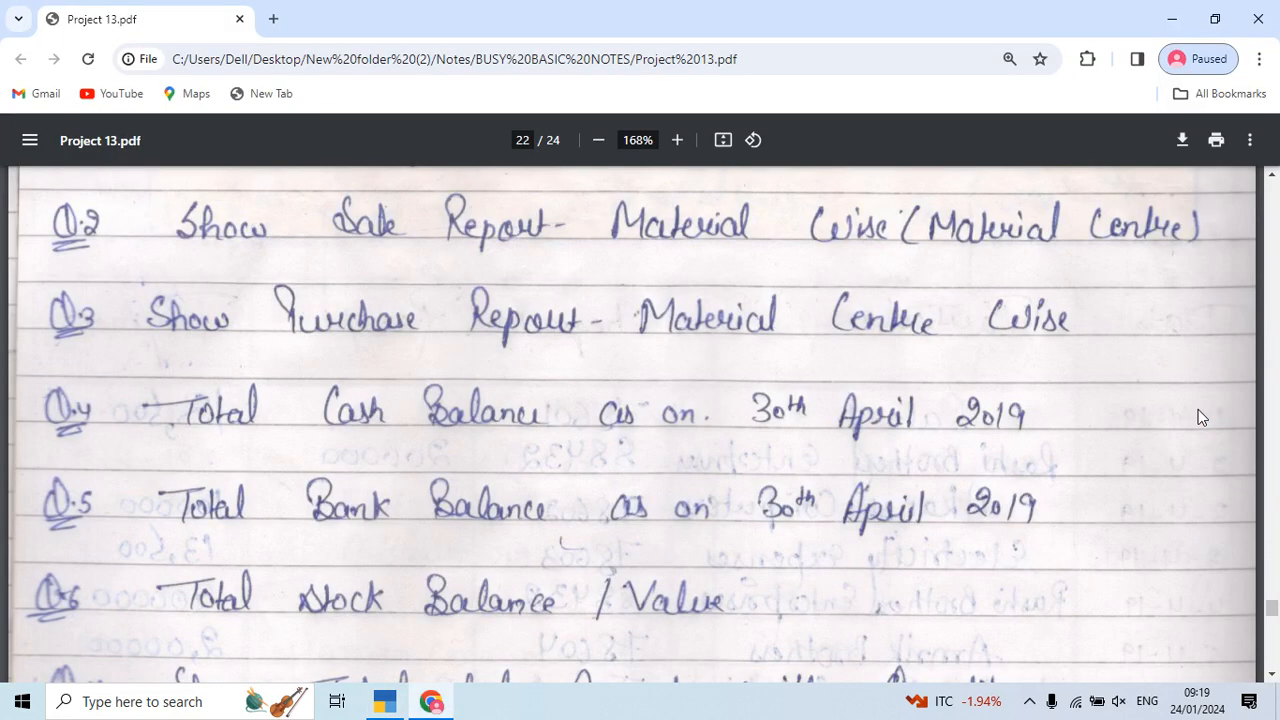
scroll(1198, 409, down, 2)
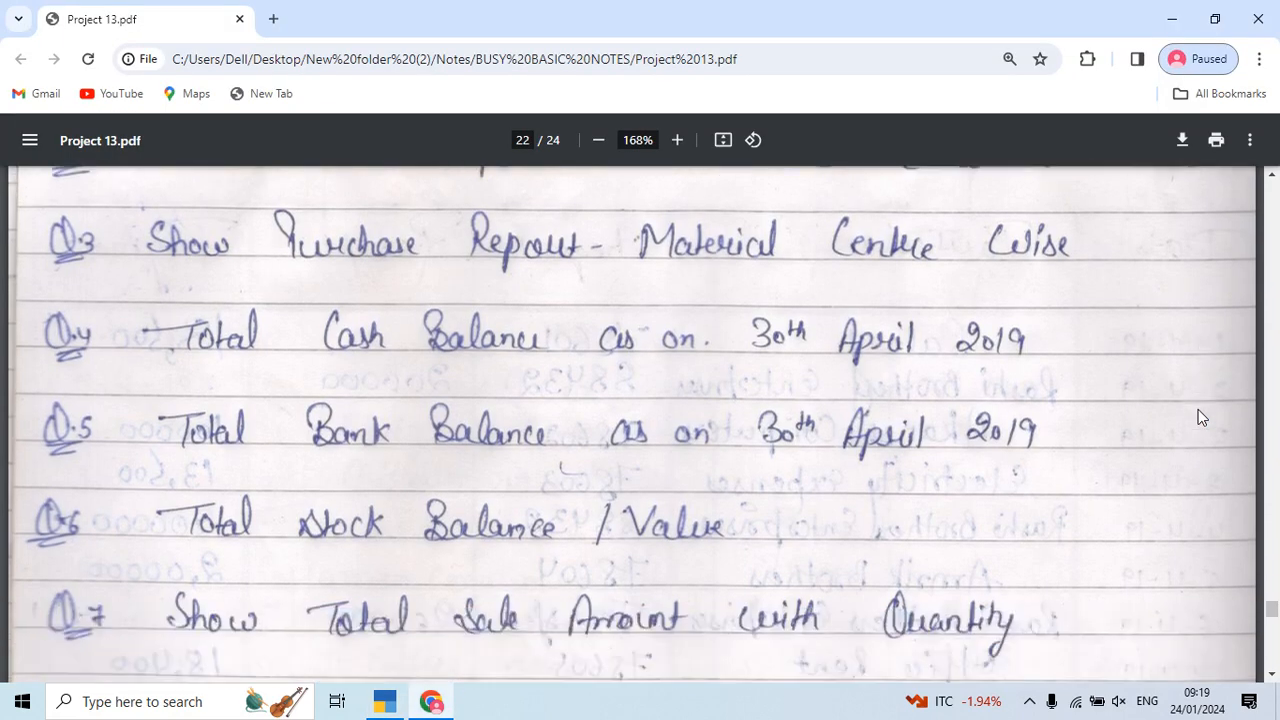
scroll(1198, 417, down, 1)
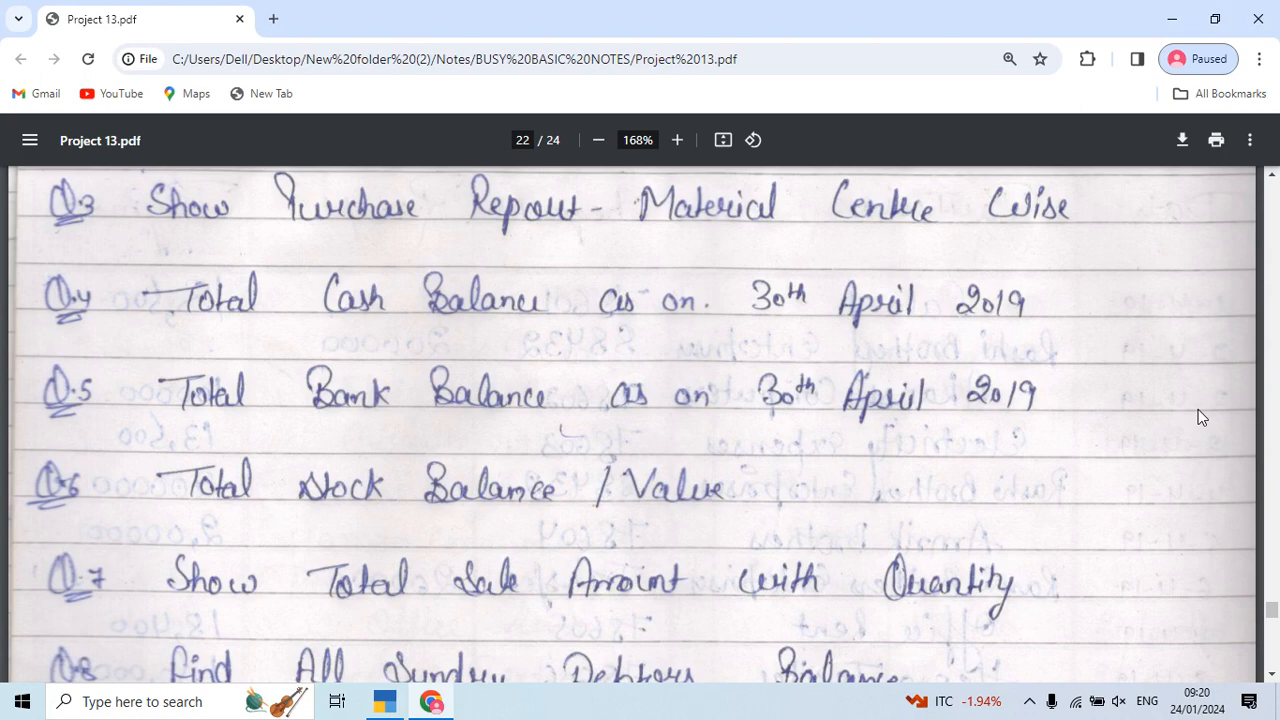
- Switch back to TallyPrime, leave the Sales Register and list April's purchase vouchers from the Purchase Register
key(alt+Tab)
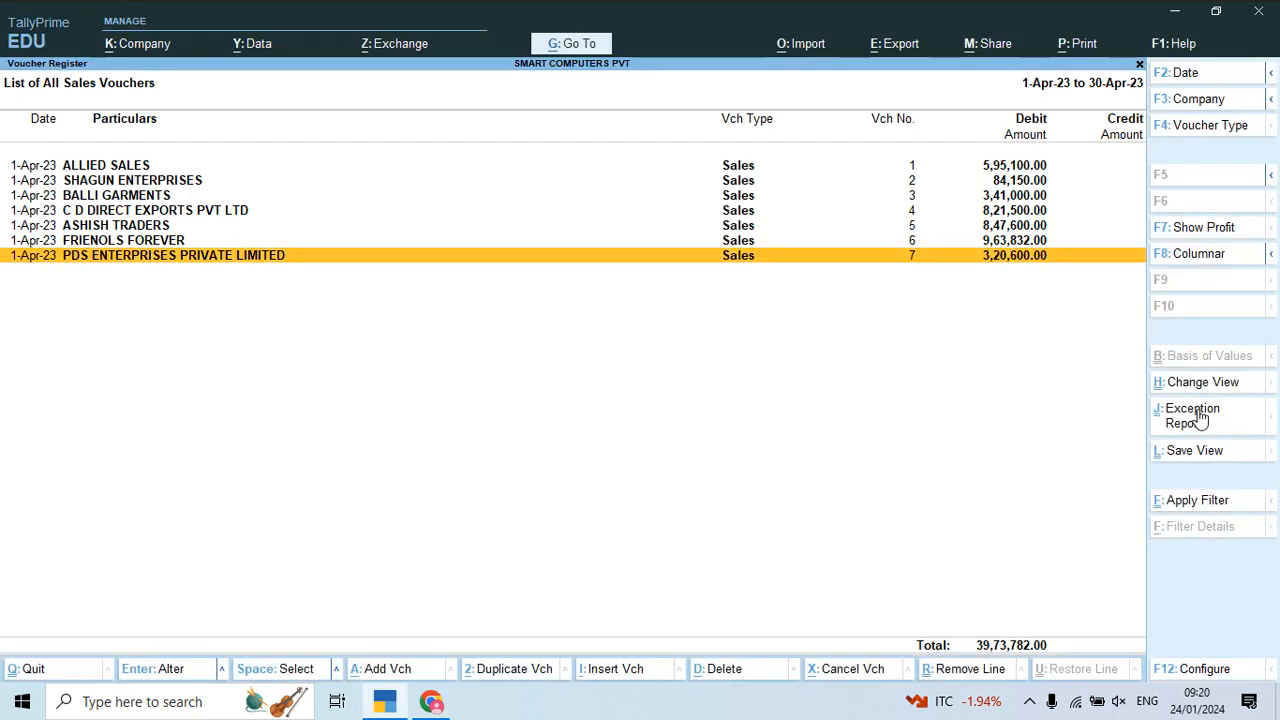
key(Escape)
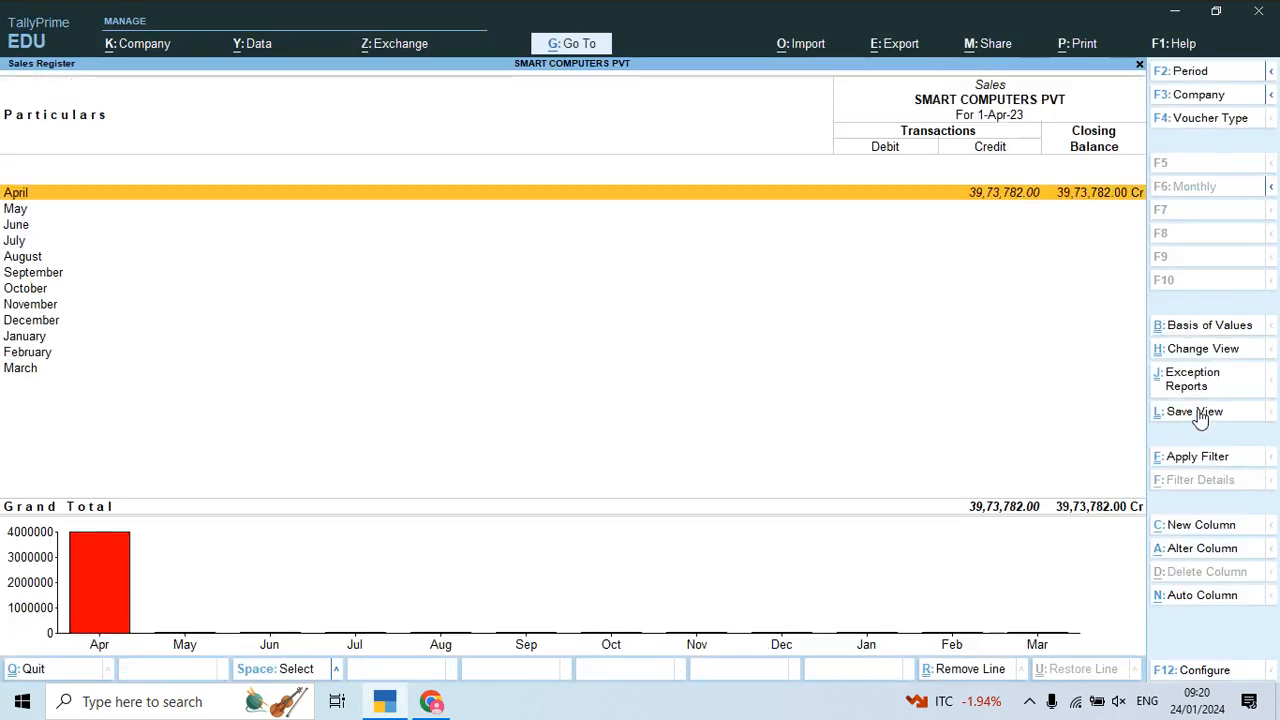
key(Escape)
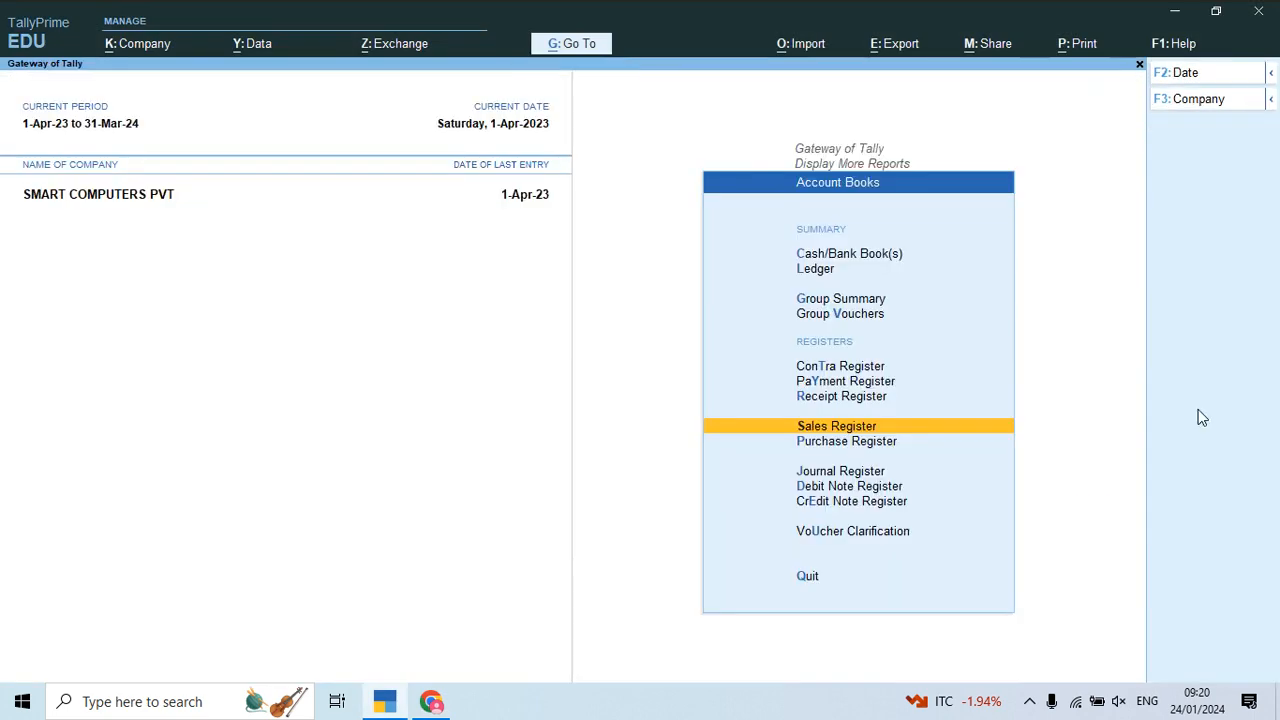
key(Down)
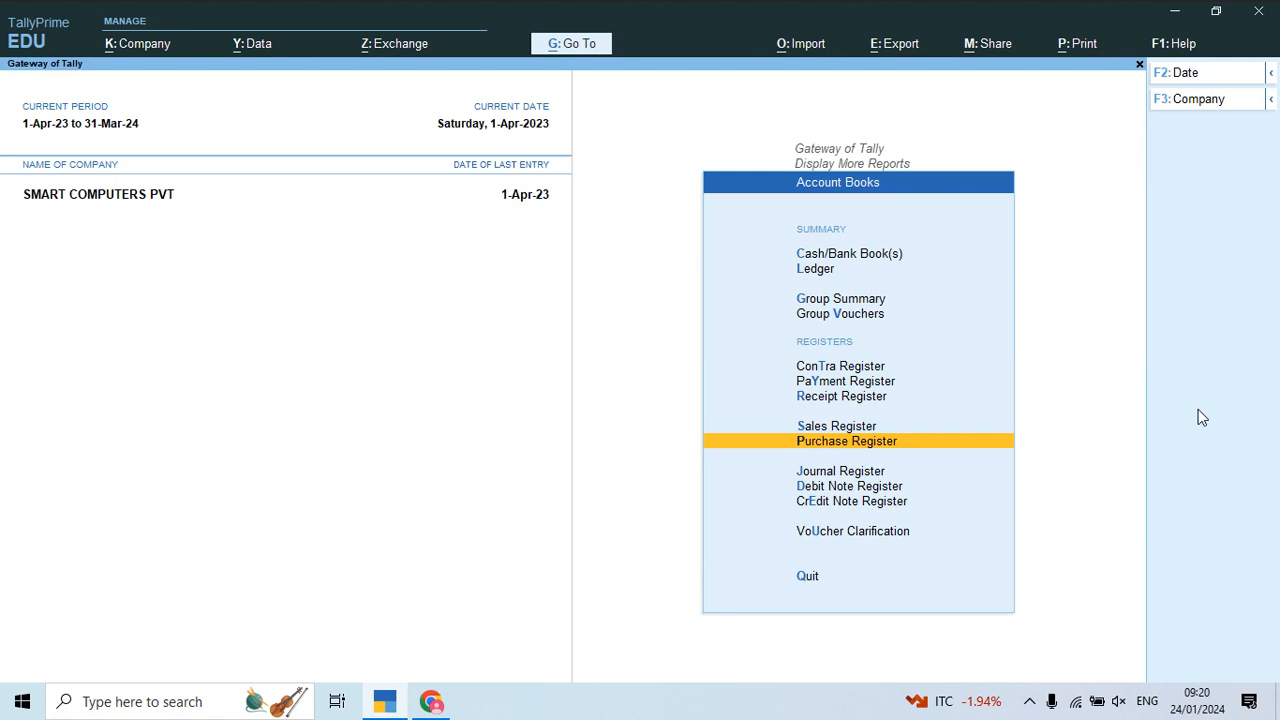
key(Return)
key(Return)
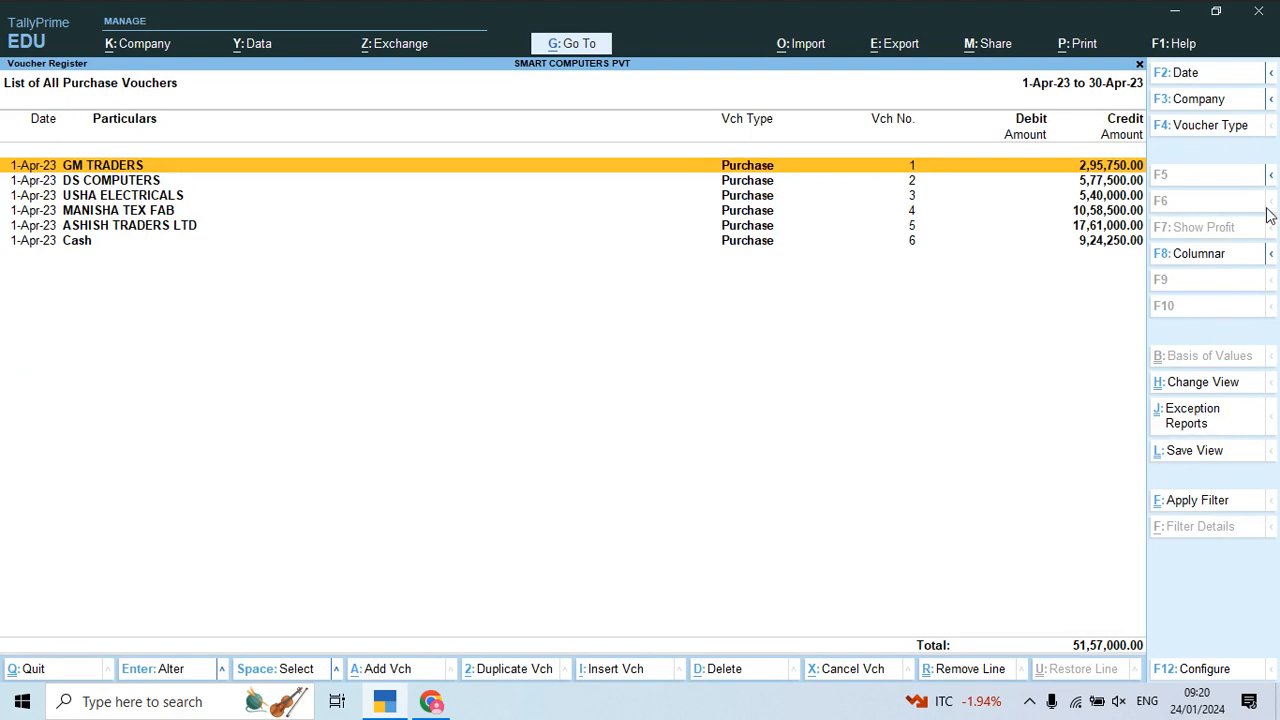
- Show April's purchase vouchers in columnar format with rate details and item value set to Yes, keeping quantity details on
click(1218, 255)
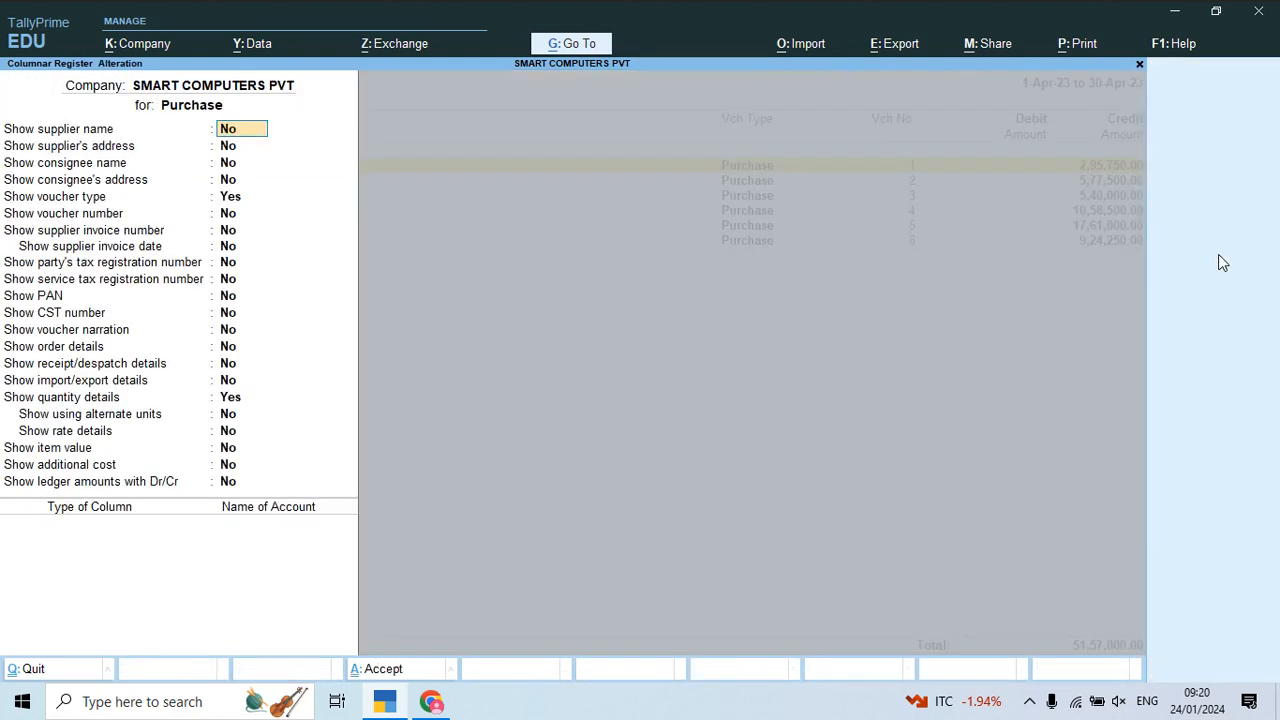
key(Return)
key(Return)
key(Return)
key(Return)
key(Return)
key(Return)
key(Return)
key(Return)
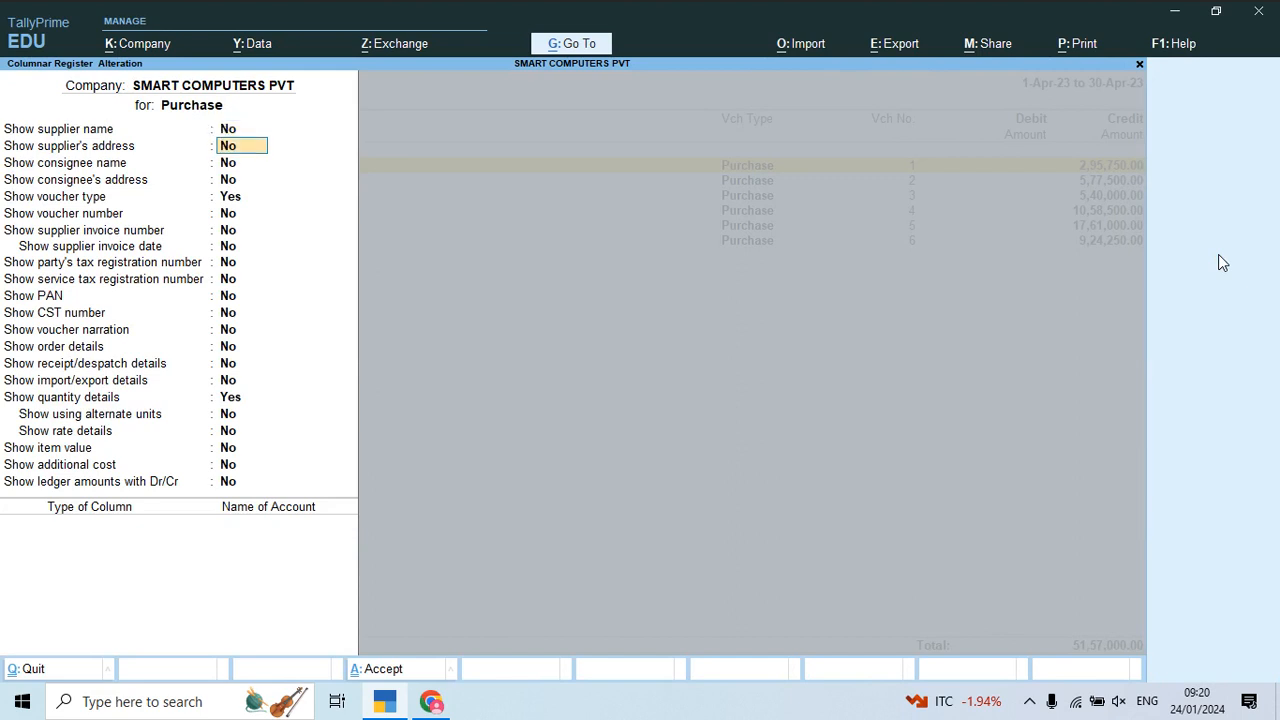
key(Return)
key(Return)
key(Return)
key(Return)
key(Return)
key(Return)
key(Return)
key(Return)
key(Return)
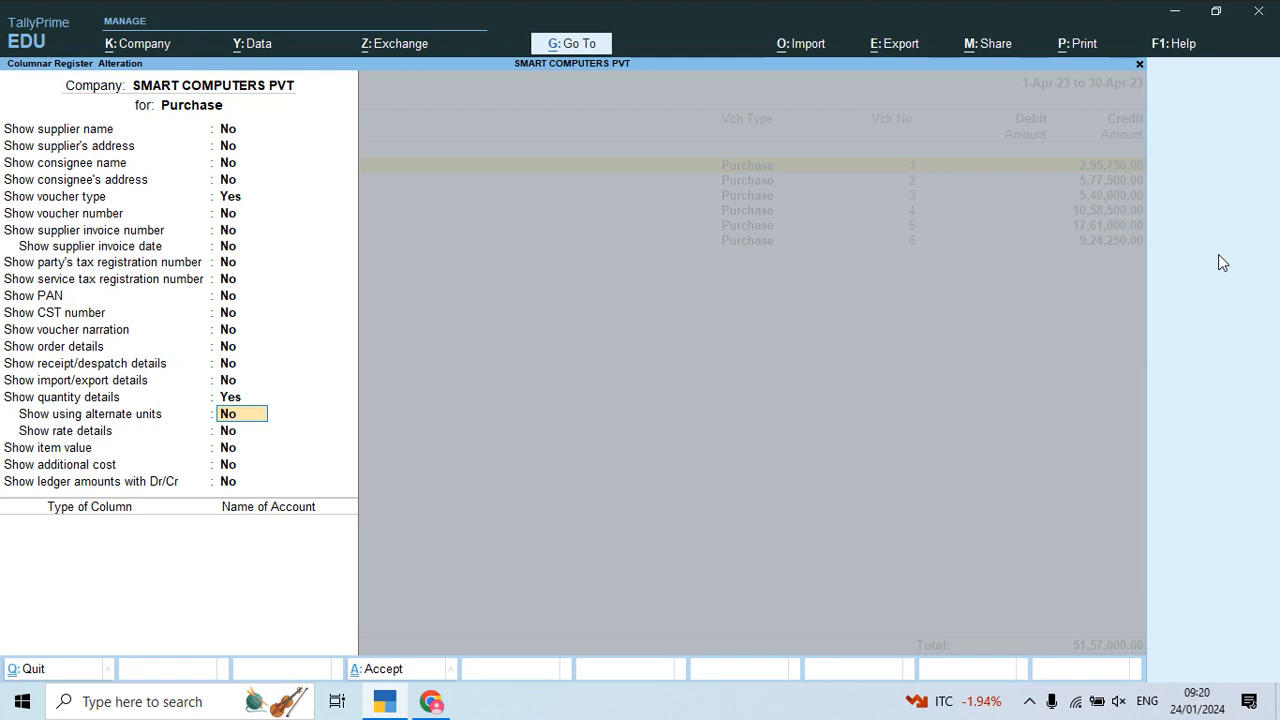
key(Return)
text(y)
key(Return)
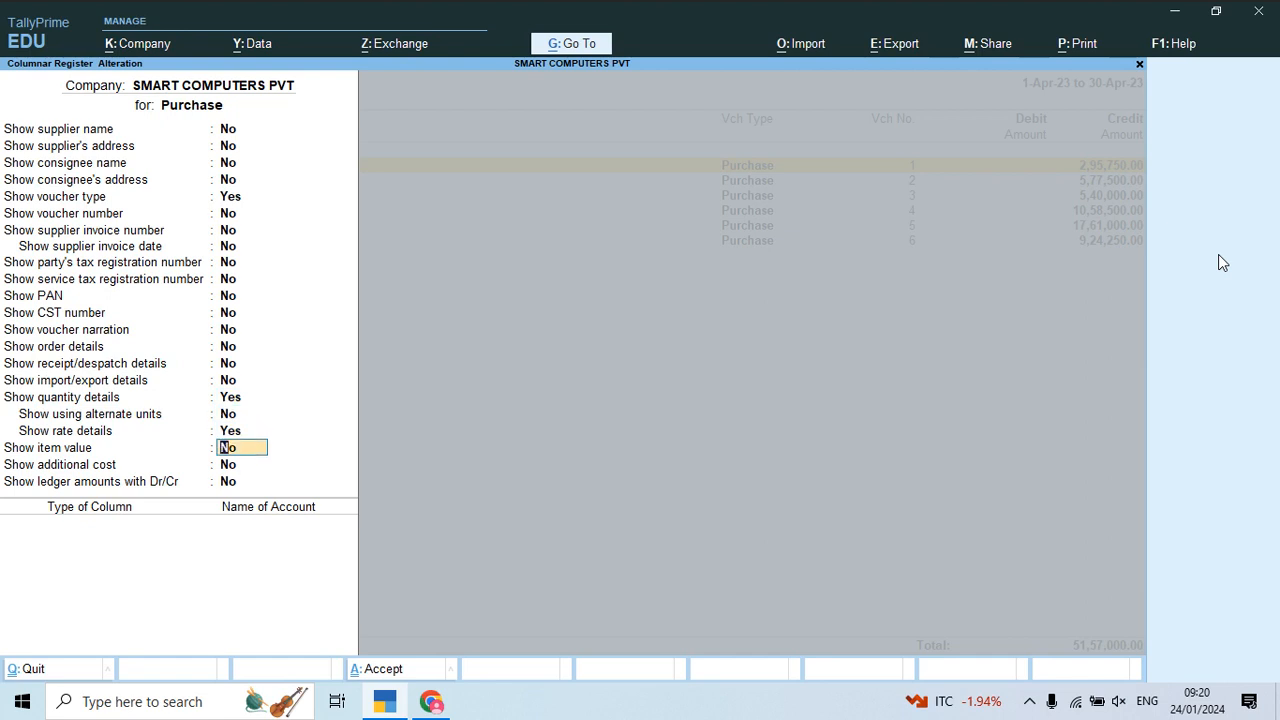
text(y)
key(Return)
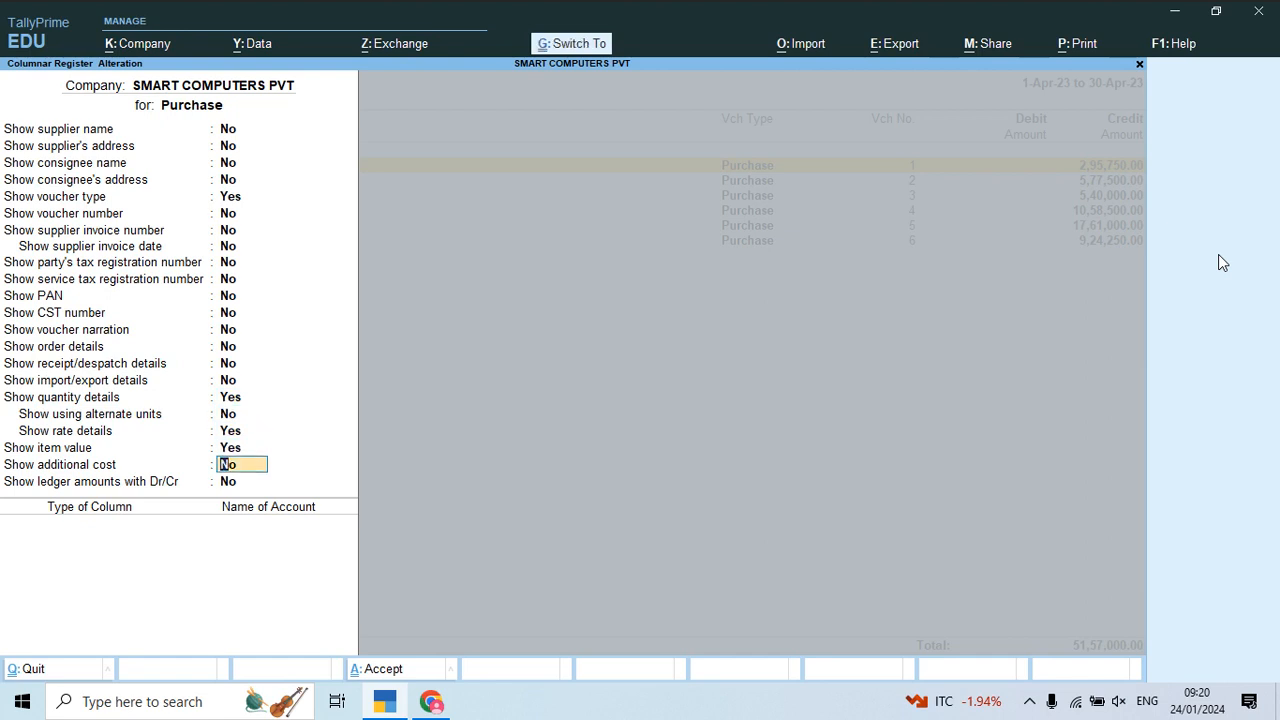
key(ctrl+a)
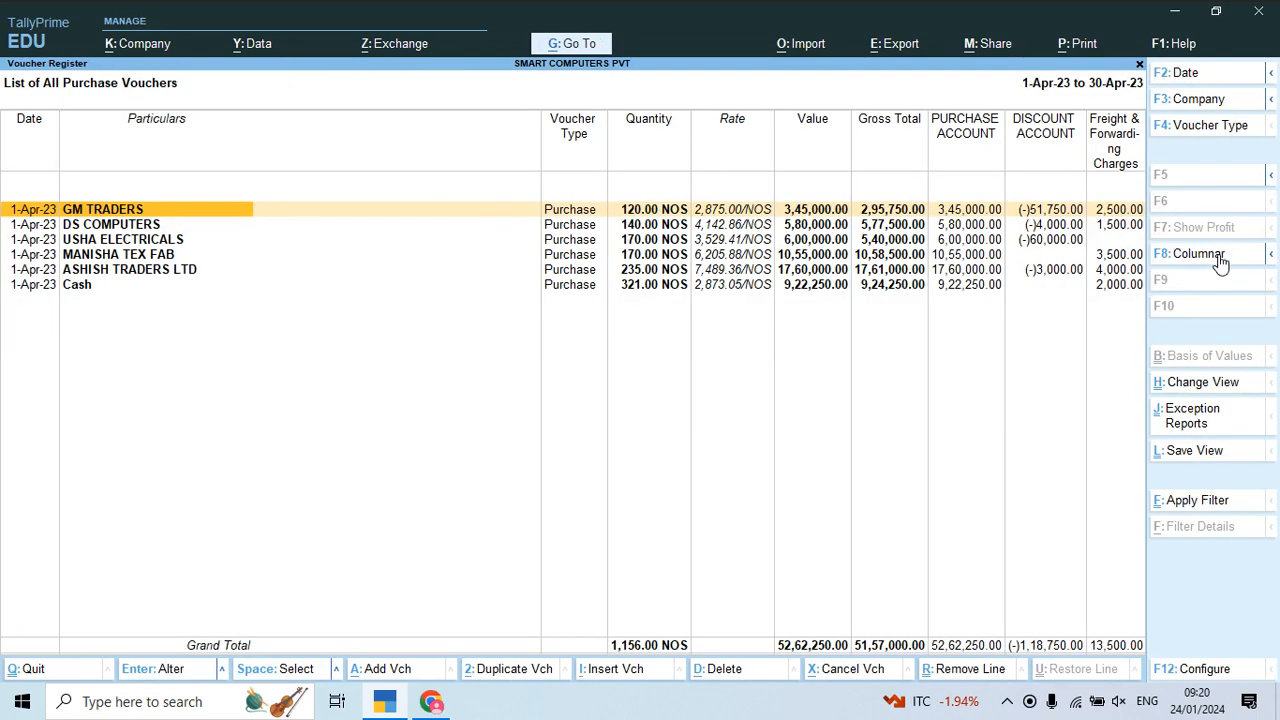
- Examine the columnar purchase vouchers across the quantity, rate, value, purchase, discount and freight columns, from GM TRADERS to MANISHA TEX FAB
key(Right)
key(Right)
key(Left)
key(Left)
key(Right)
key(Right)
key(Right)
key(Left)
key(Right)
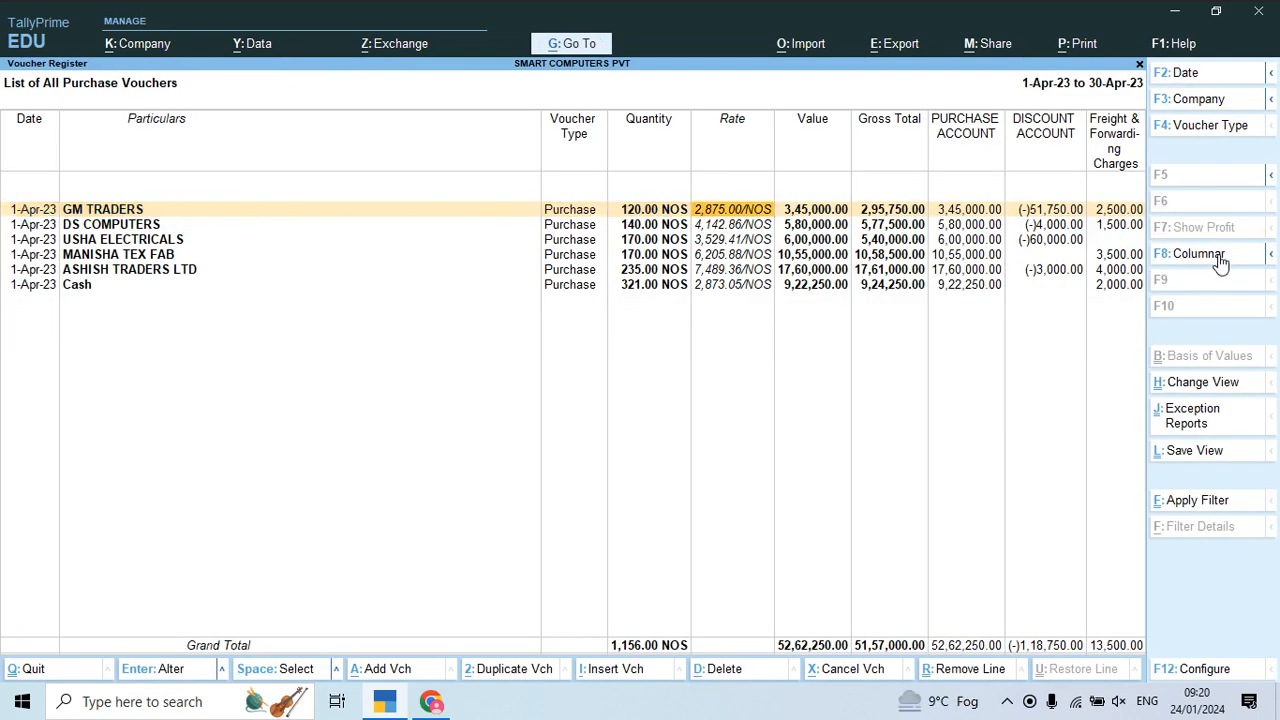
key(Right)
key(Right)
key(Left)
key(Down)
key(Down)
key(Down)
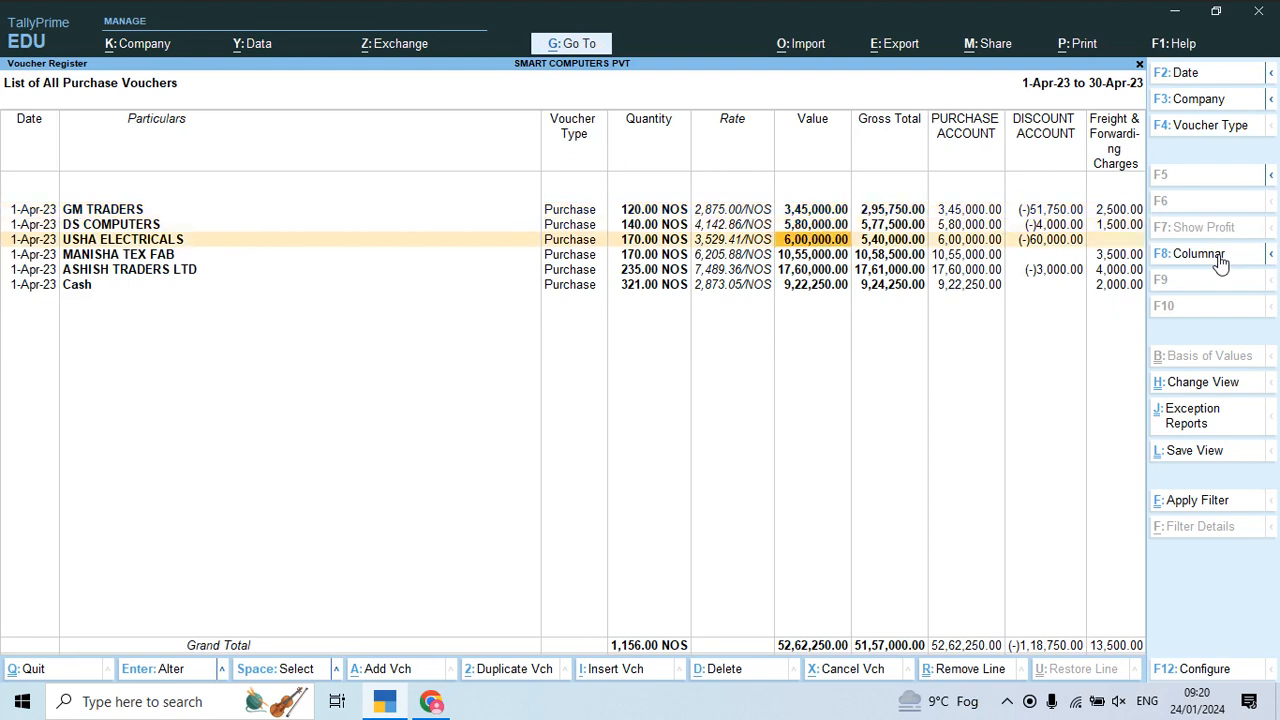
key(Right)
key(Right)
key(Right)
key(Right)
key(Left)
key(Left)
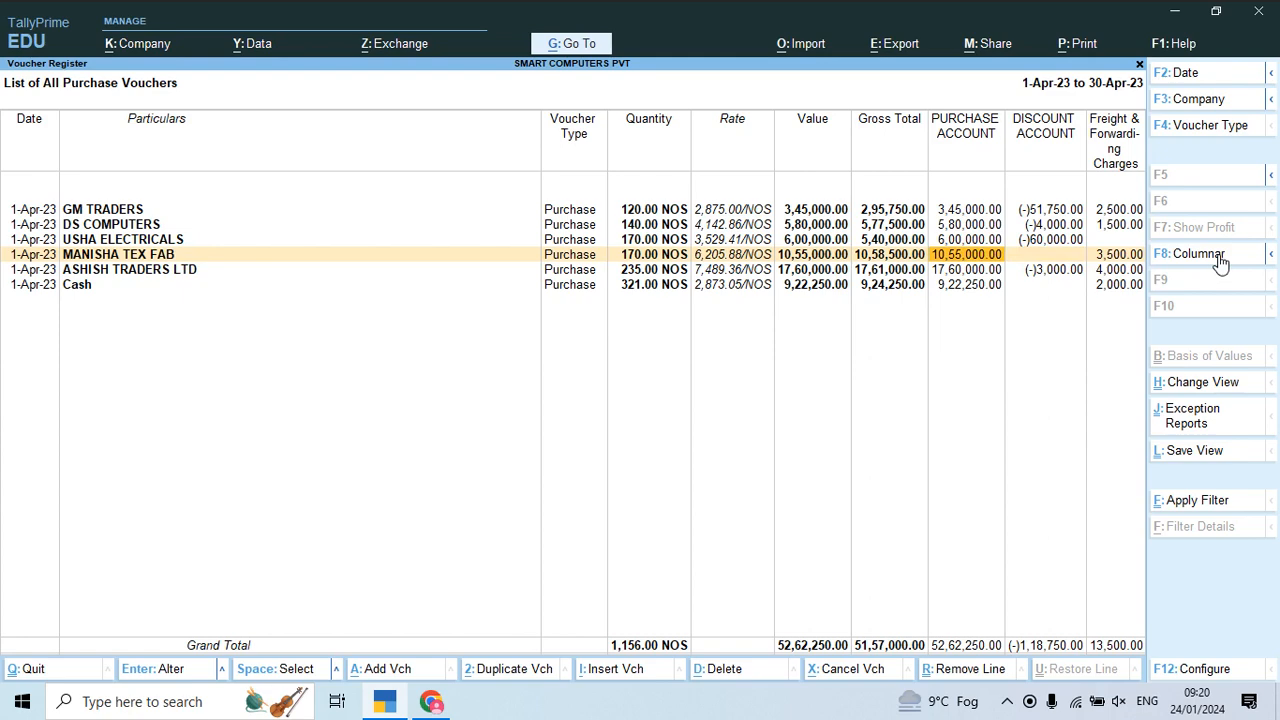
- Check Q.4 in Project 13.pdf in Chrome, return to TallyPrime and display the ledger vouchers for Cash
key(alt+Tab)
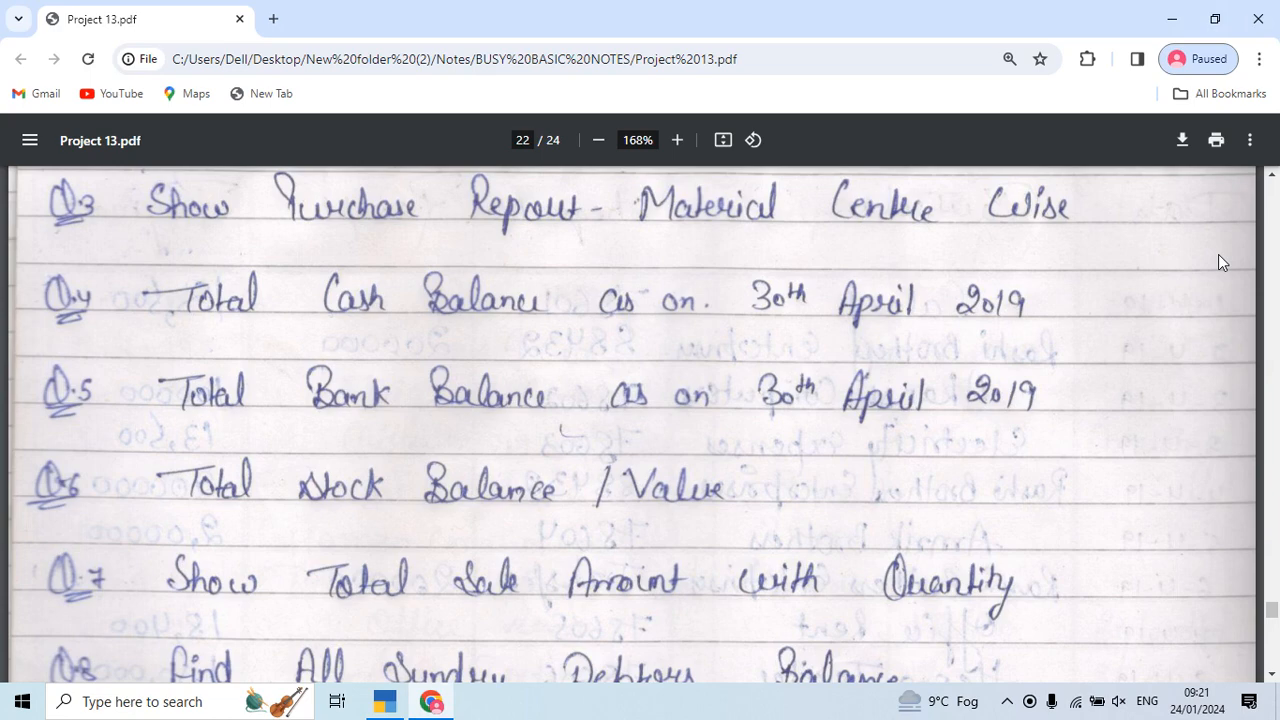
key(alt+Tab)
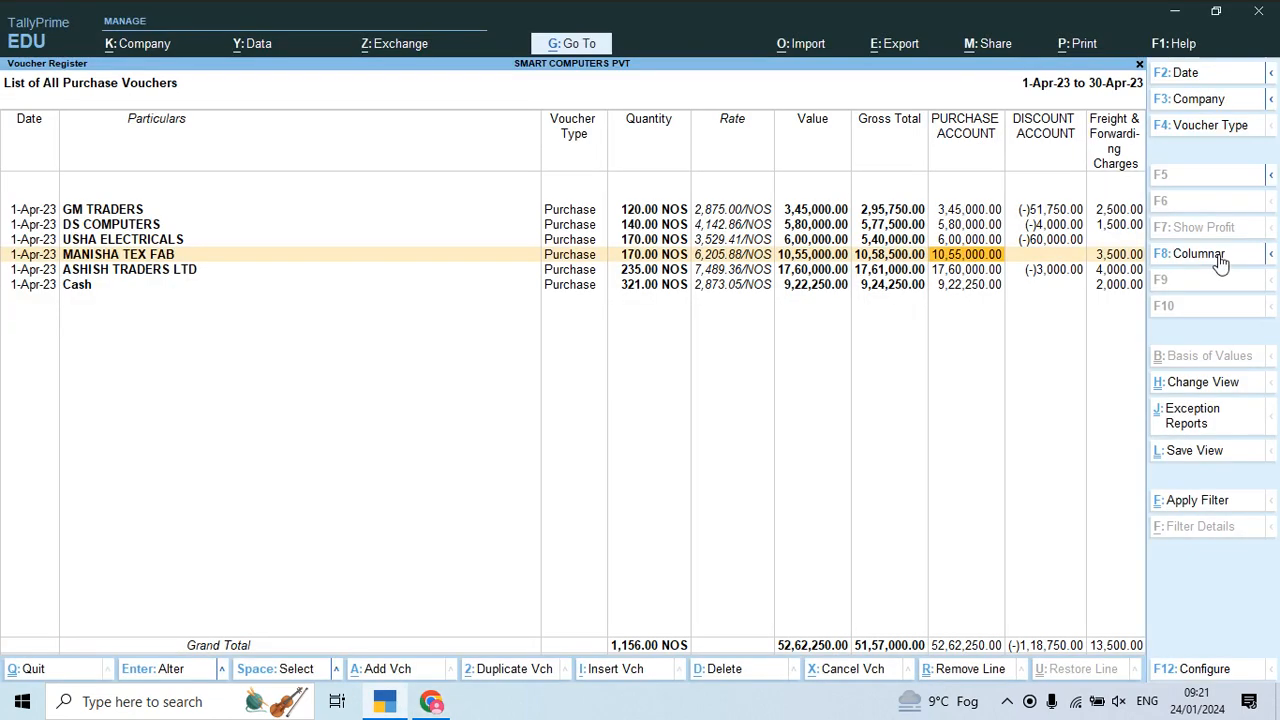
key(Escape)
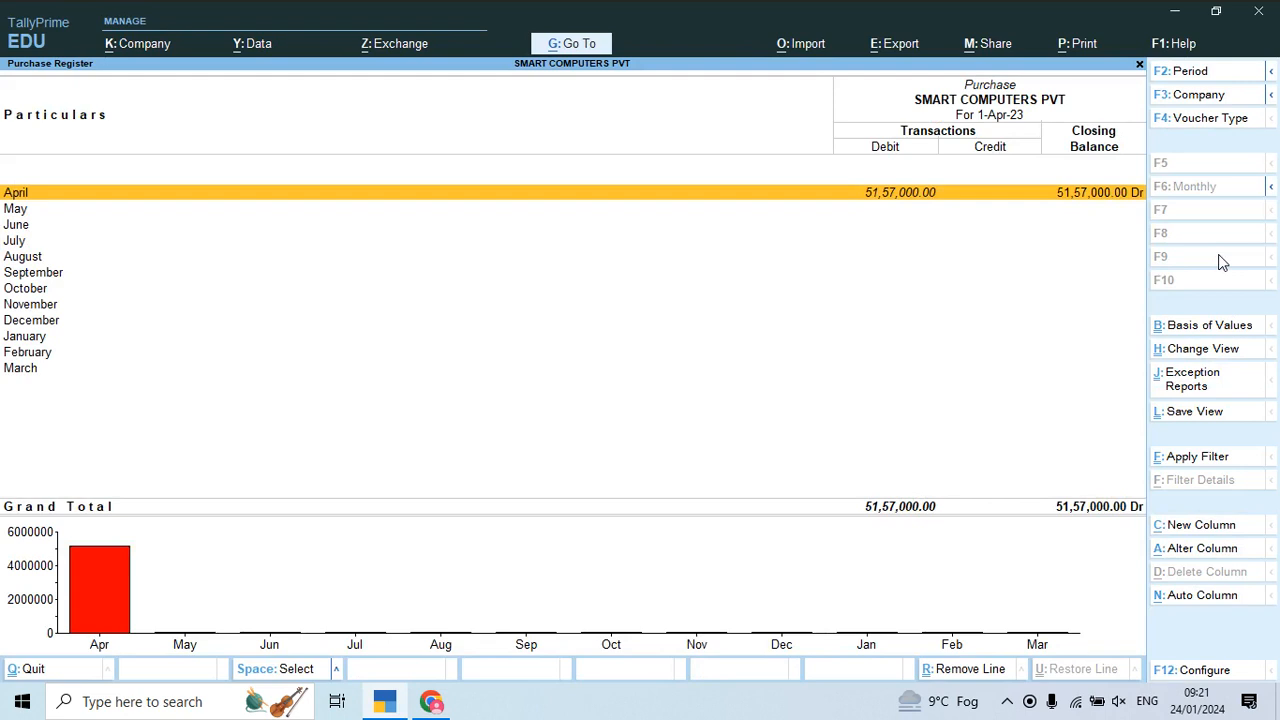
click(566, 46)
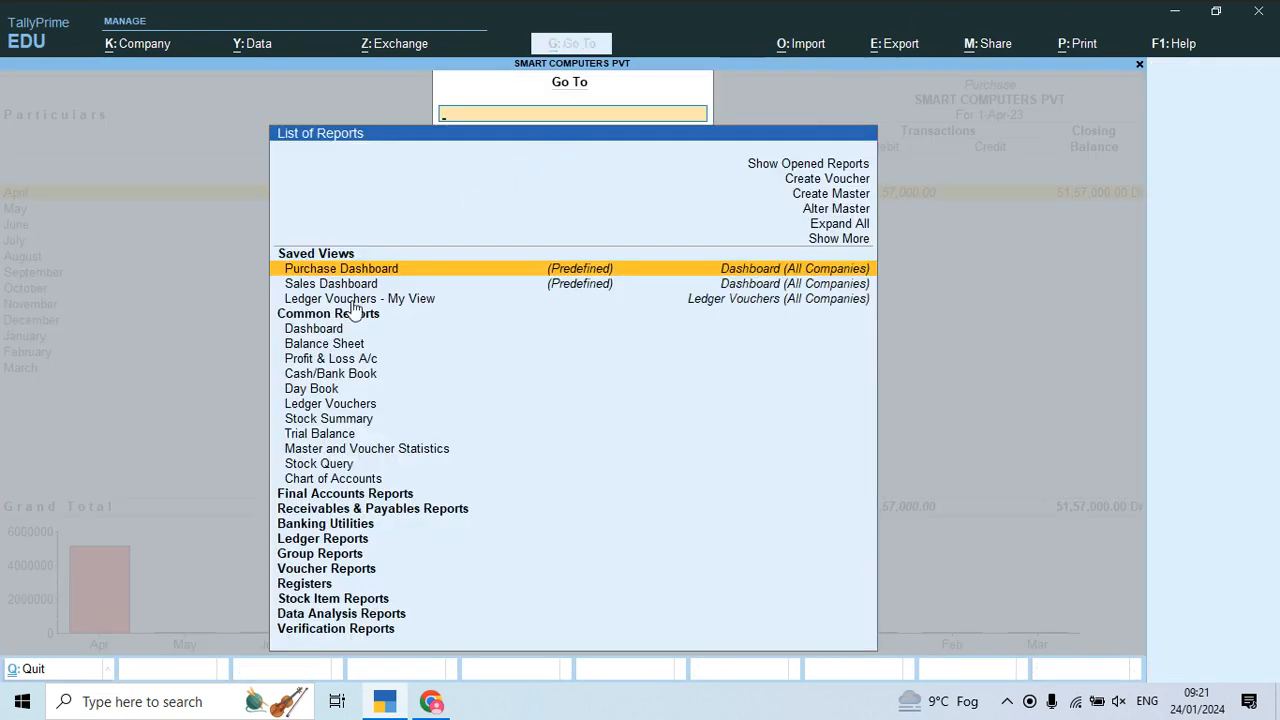
click(318, 404)
text(Cas)
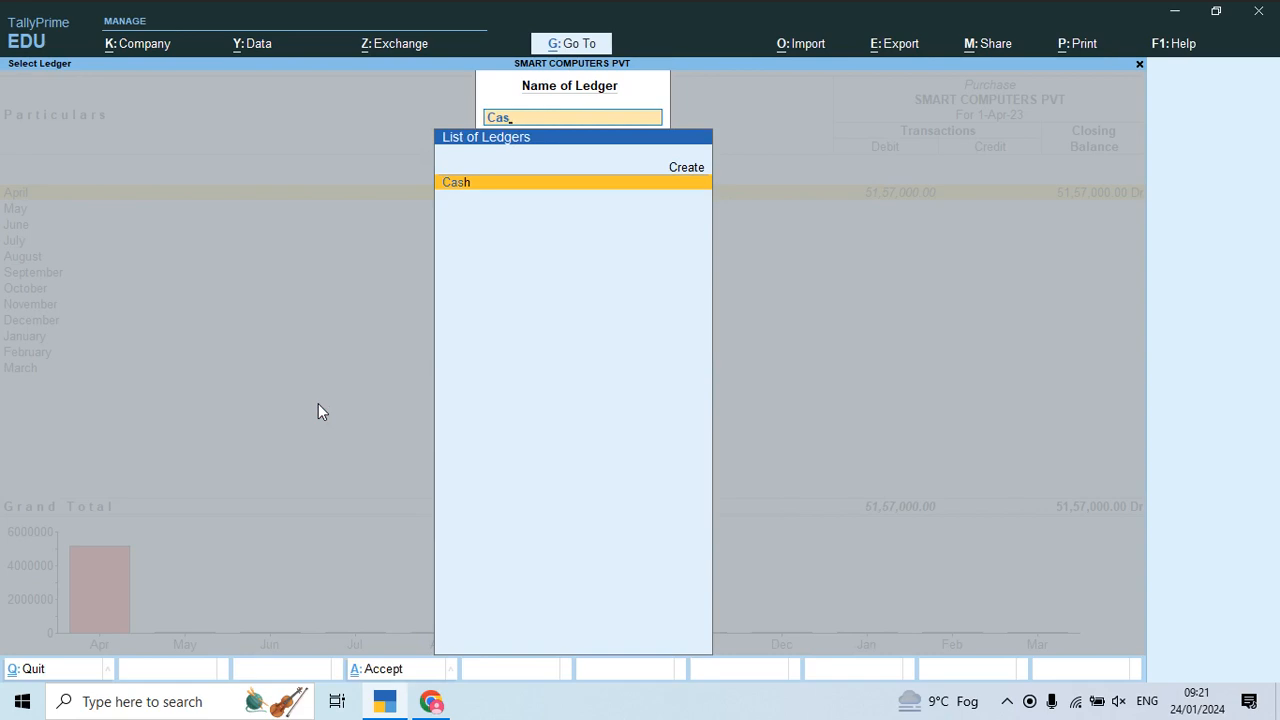
key(Return)
- Examine the Cash ledger entries from the purchase through receipts and payments to the bank contra, including the closing balance
key(Down)
key(Down)
key(Down)
key(Down)
key(Down)
key(Down)
key(Down)
key(Down)
key(Down)
key(Down)
key(Down)
key(Down)
key(Down)
key(Down)
key(Down)
key(Down)
key(Down)
key(Down)
key(Down)
key(Down)
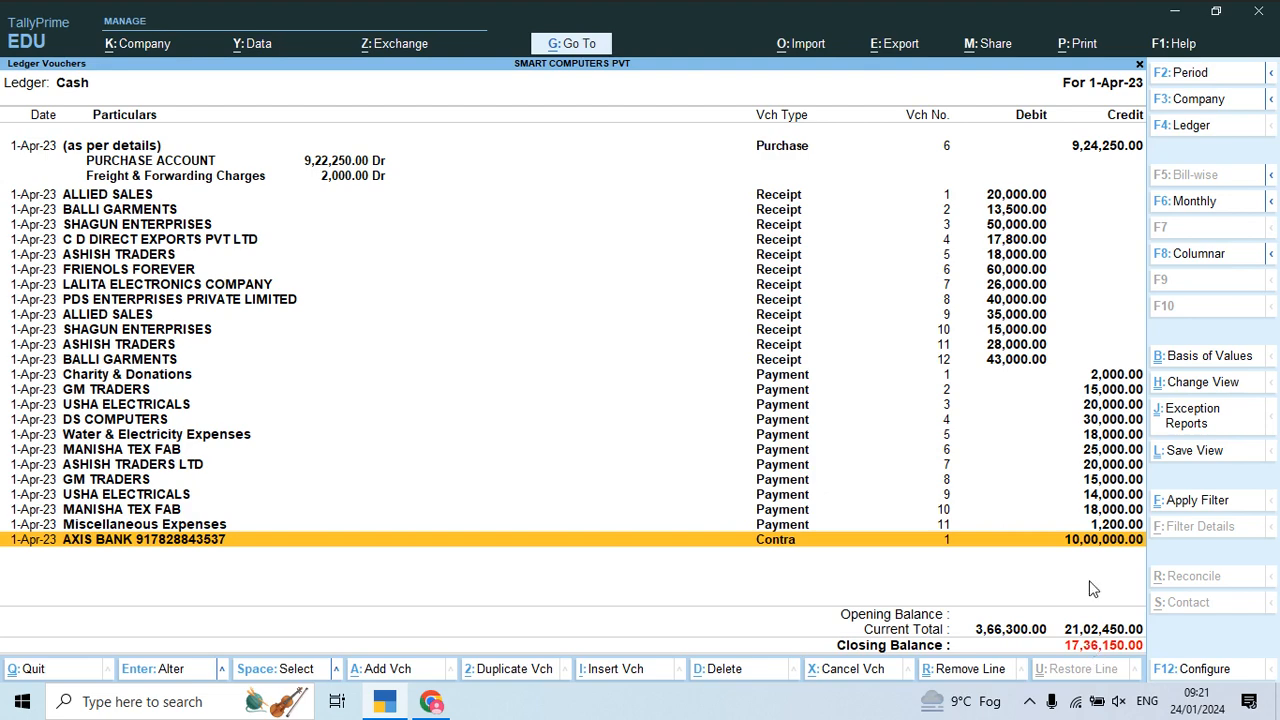
- Check Q.5 in Project 13.pdf in Chrome, return to TallyPrime and display the ledger vouchers for the AXIS BANK account
key(alt+Tab)
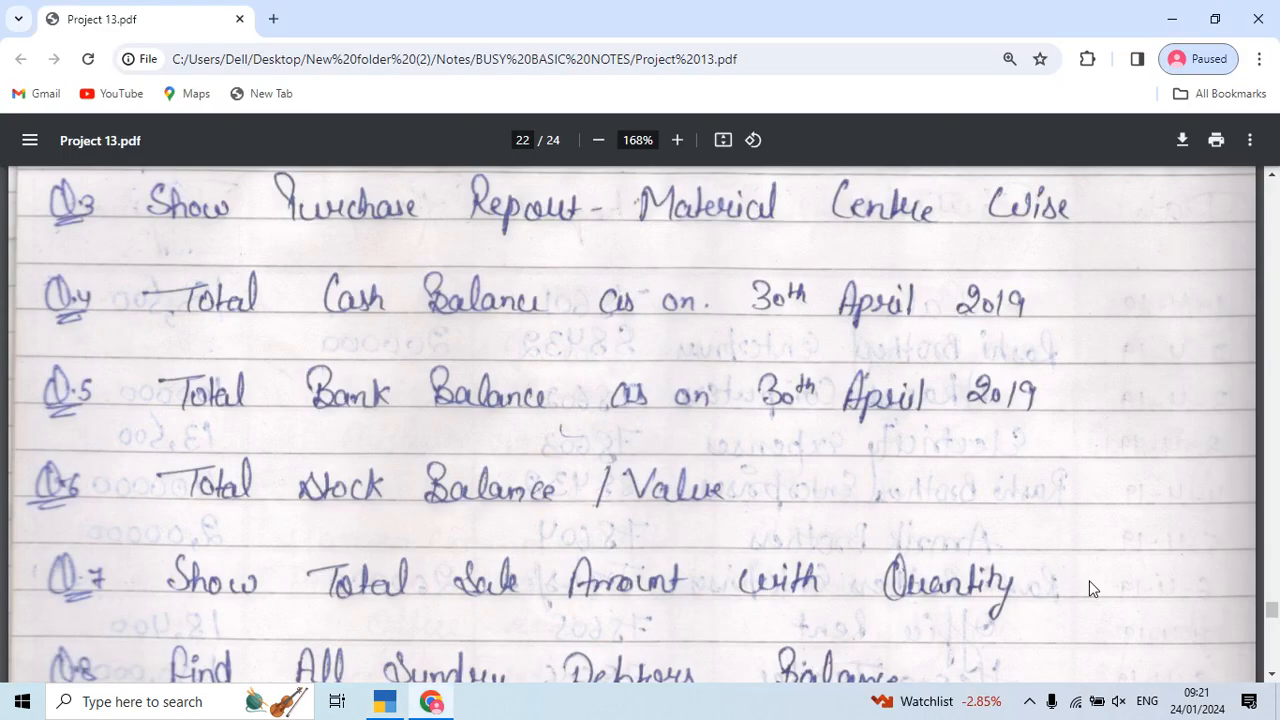
scroll(1089, 581, down, 2)
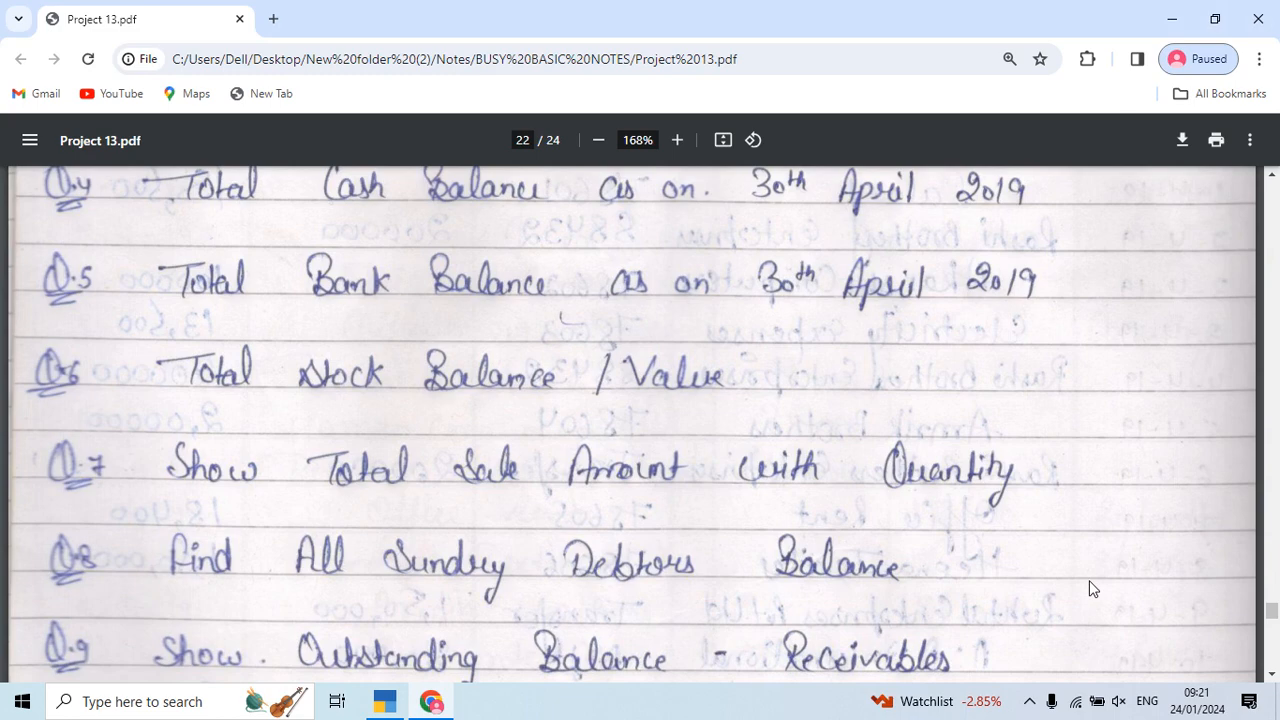
key(alt+Tab)
key(Escape)
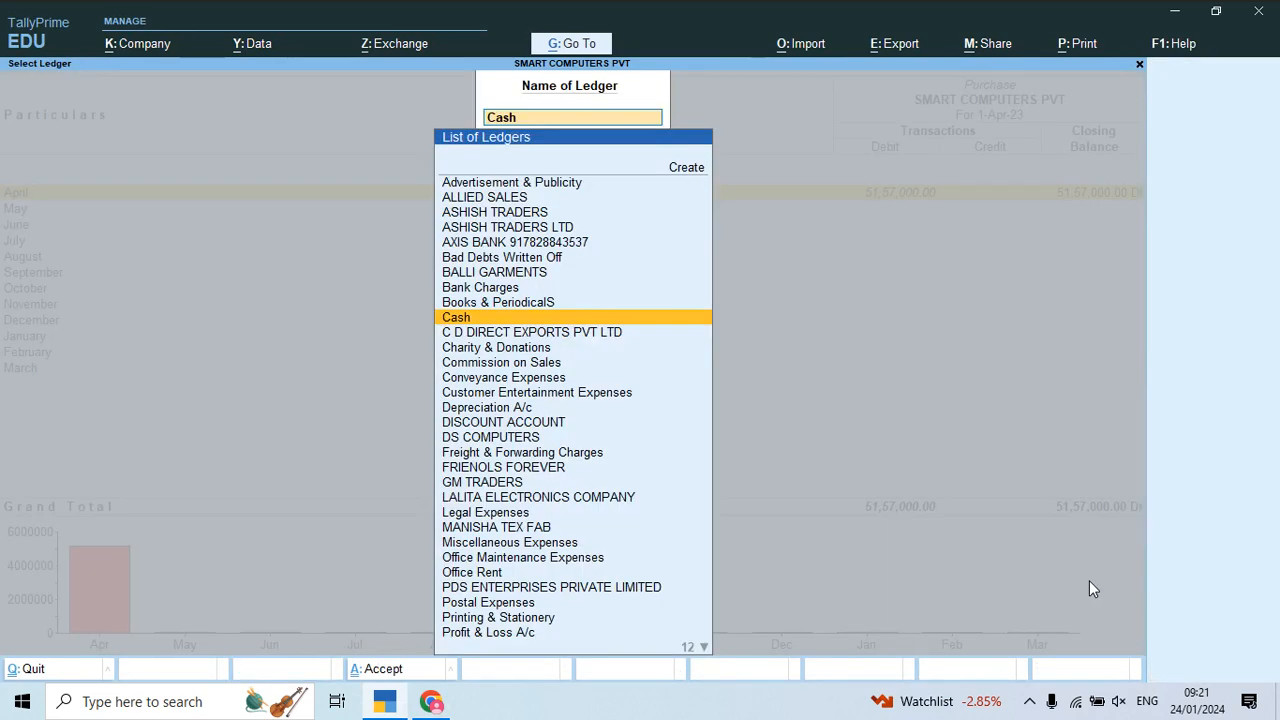
text(Ax)
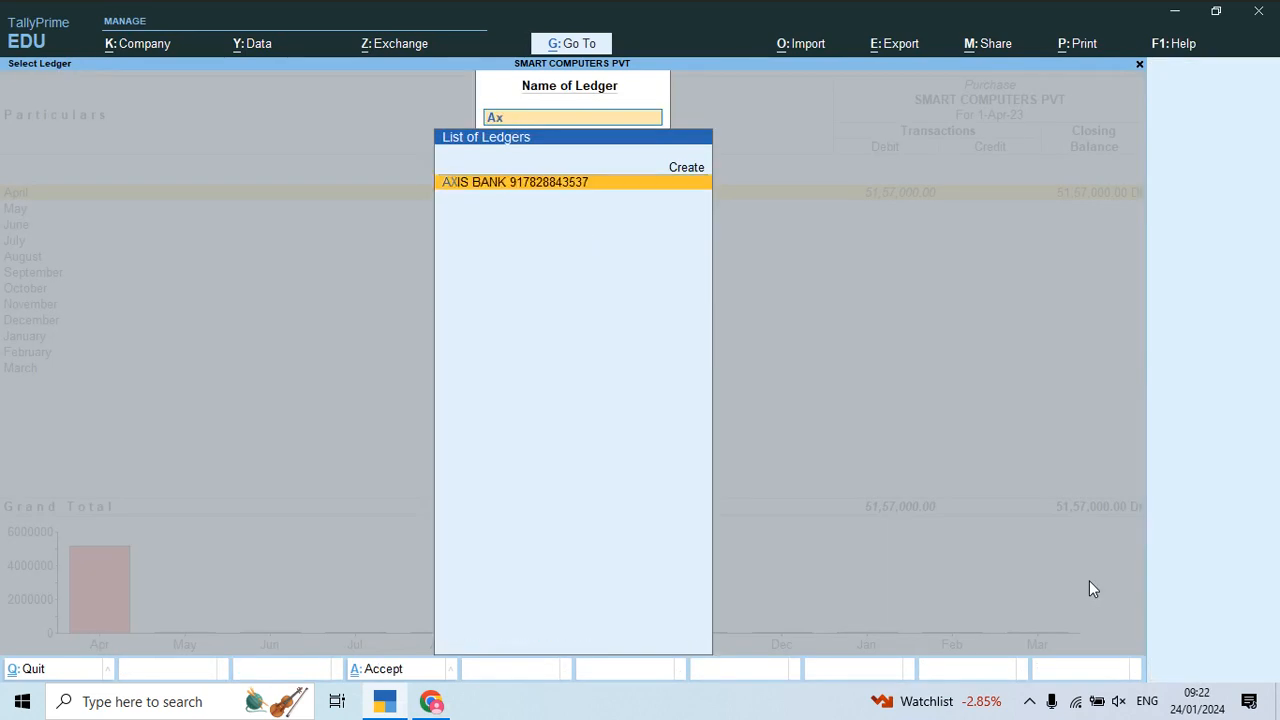
key(Return)
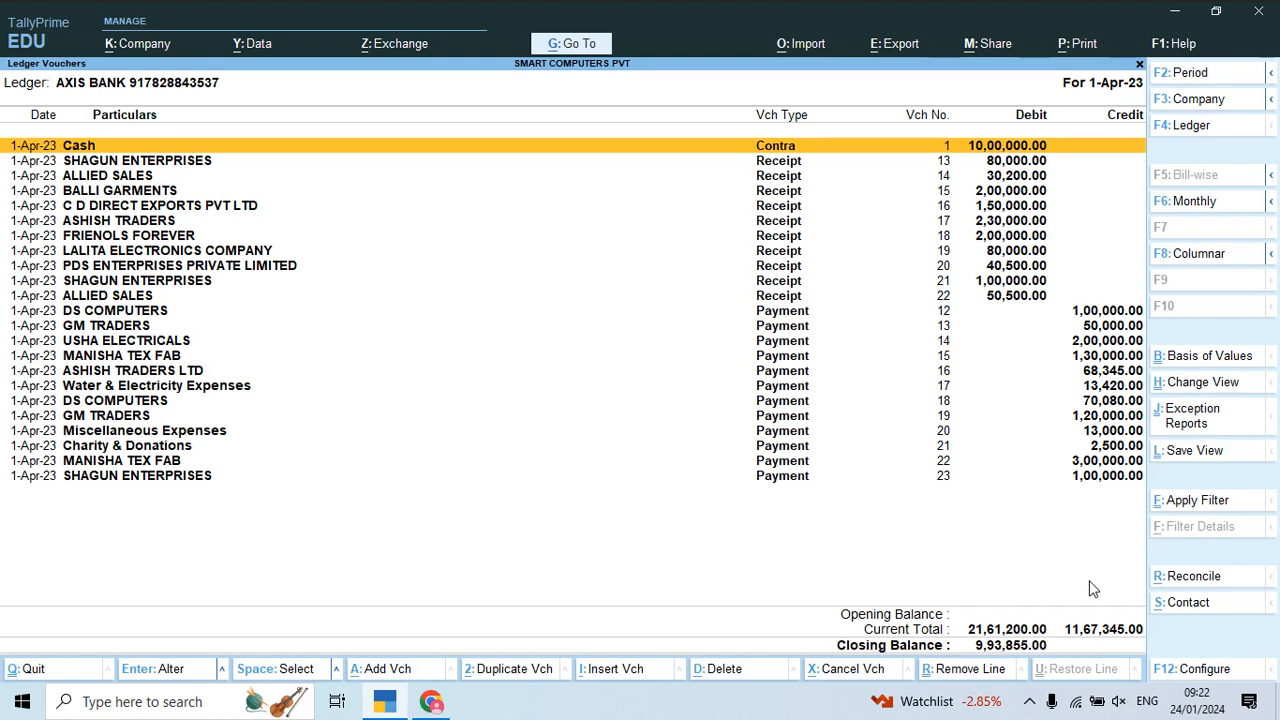
- Examine the AXIS BANK ledger entries from the Cash contra down to the last SHAGUN ENTERPRISES payment, including the closing balance
key(Down)
key(Down)
key(Down)
key(Down)
key(Down)
key(Down)
key(Down)
key(Down)
key(Down)
key(Down)
key(Down)
key(Down)
key(Down)
key(Down)
key(Down)
key(Down)
key(Down)
key(Down)
key(Down)
key(Down)
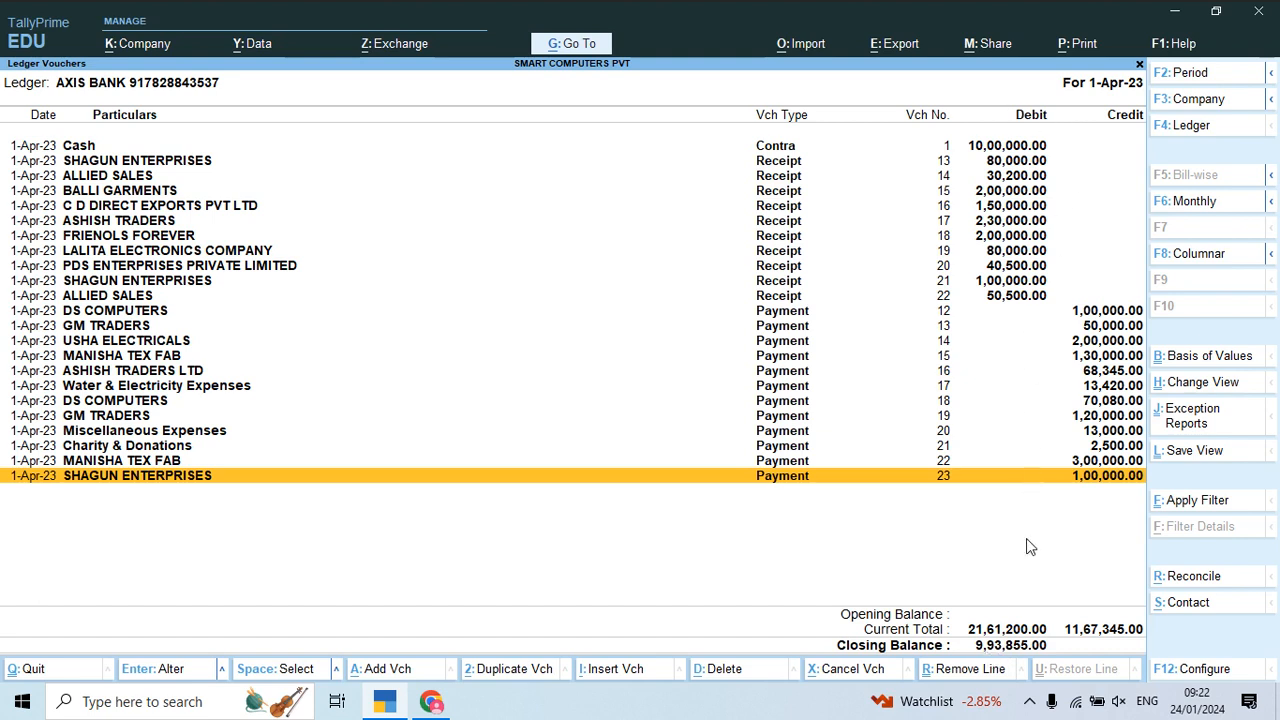
- Configure the AXIS BANK ledger report with Show Running Balance set to Yes
click(1197, 670)
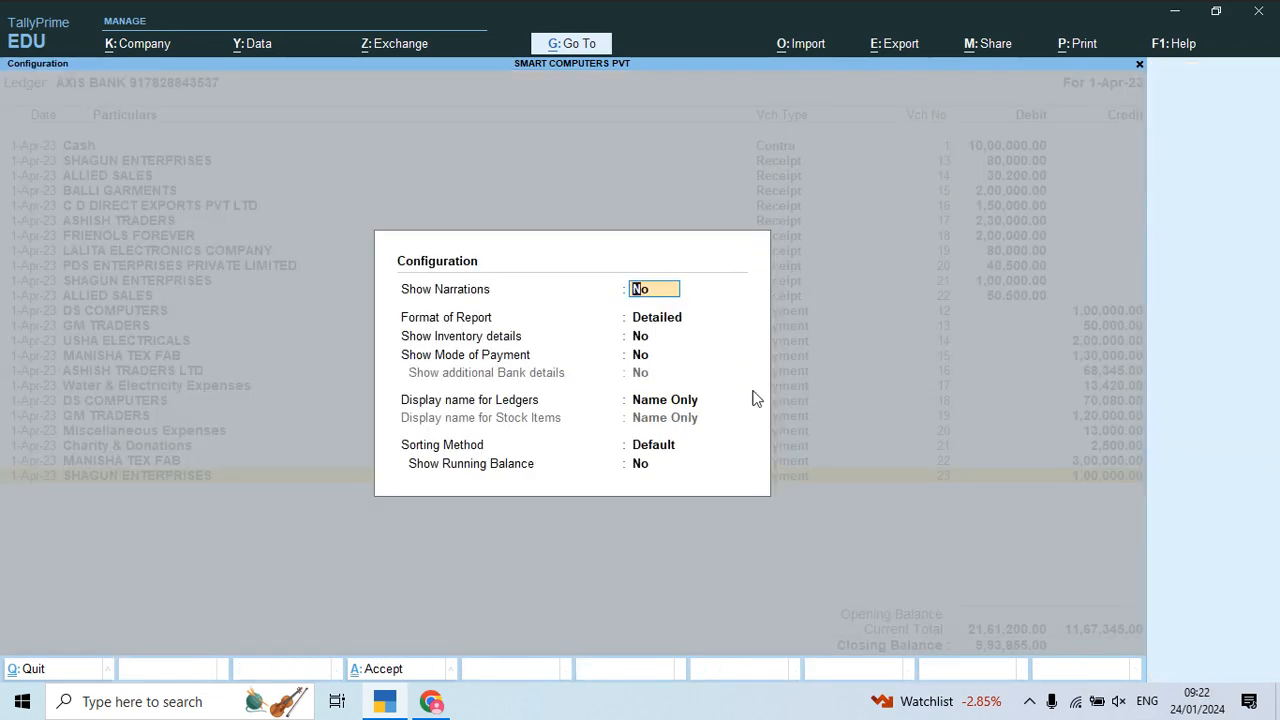
click(641, 468)
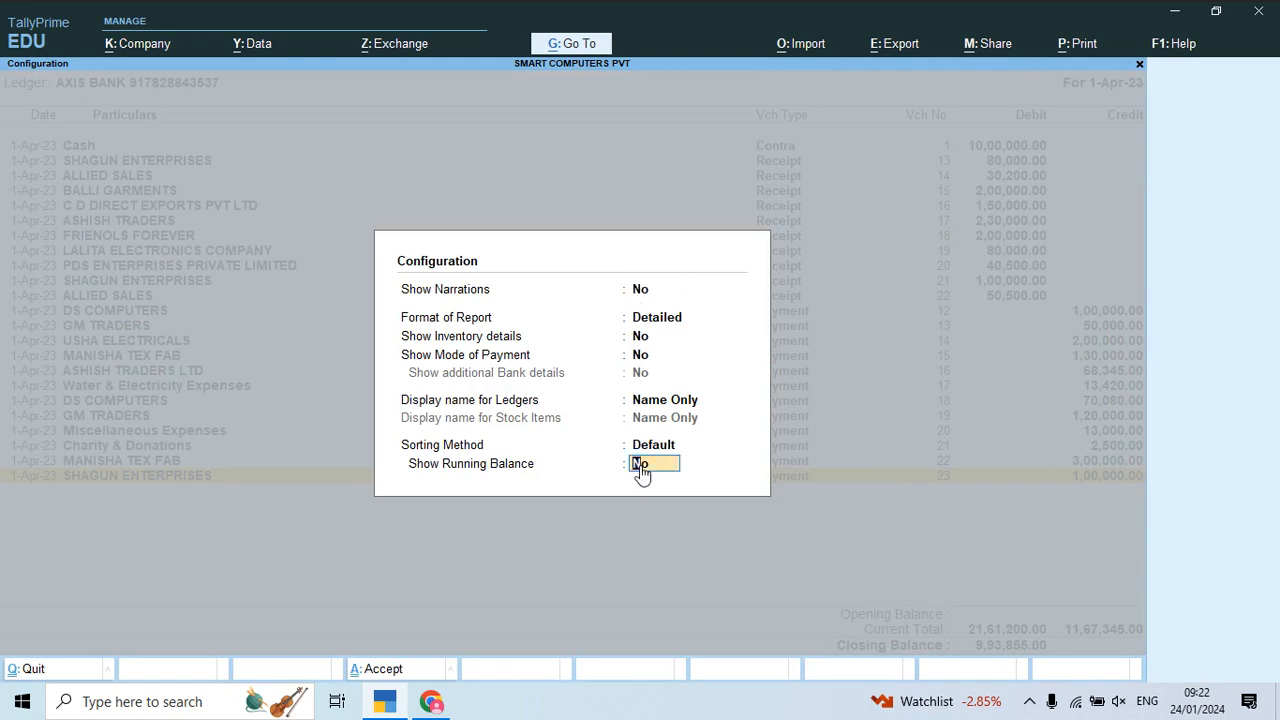
text(y)
key(Return)
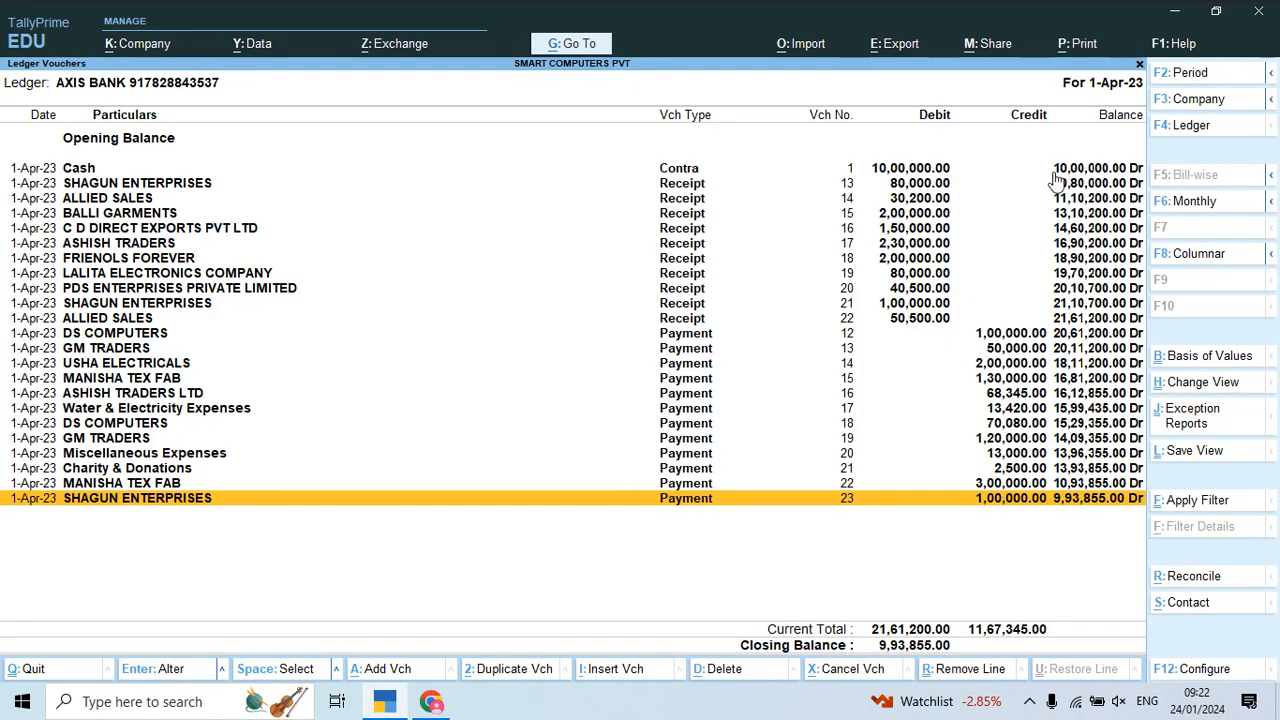
- Examine how the AXIS BANK running balance changes with each receipt and payment, from the Cash contra to the final payment
click(919, 172)
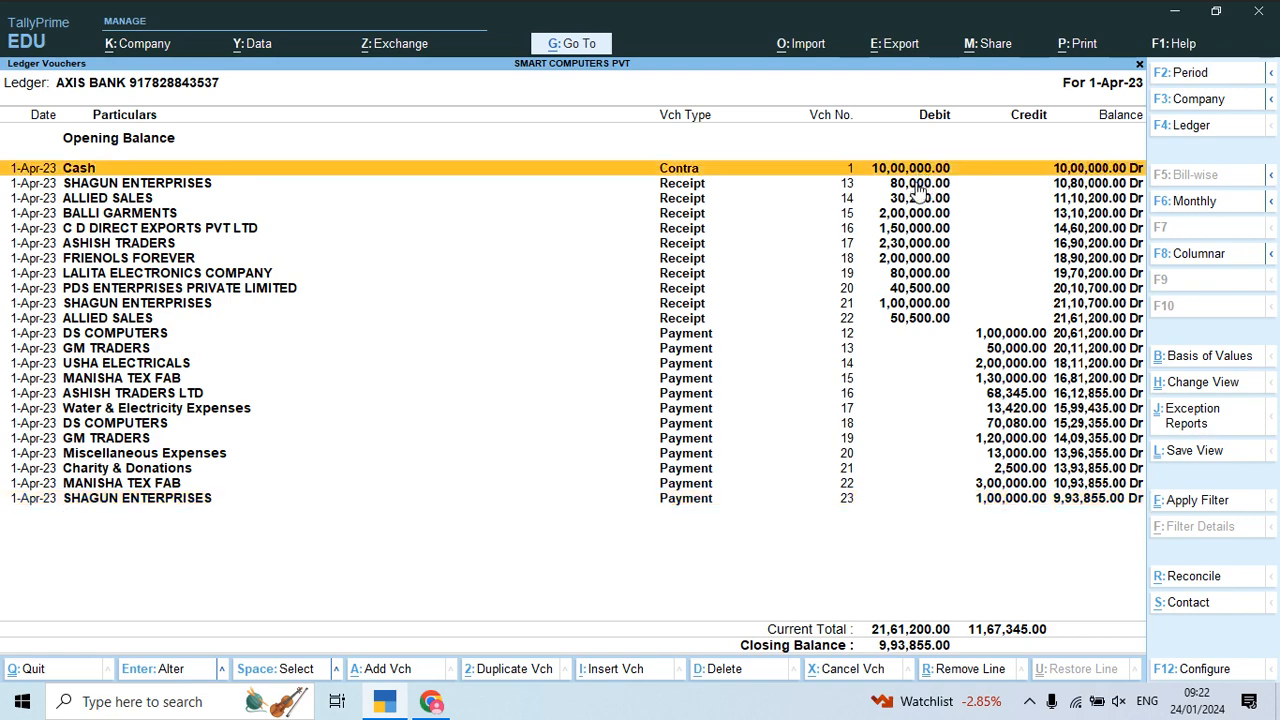
click(918, 186)
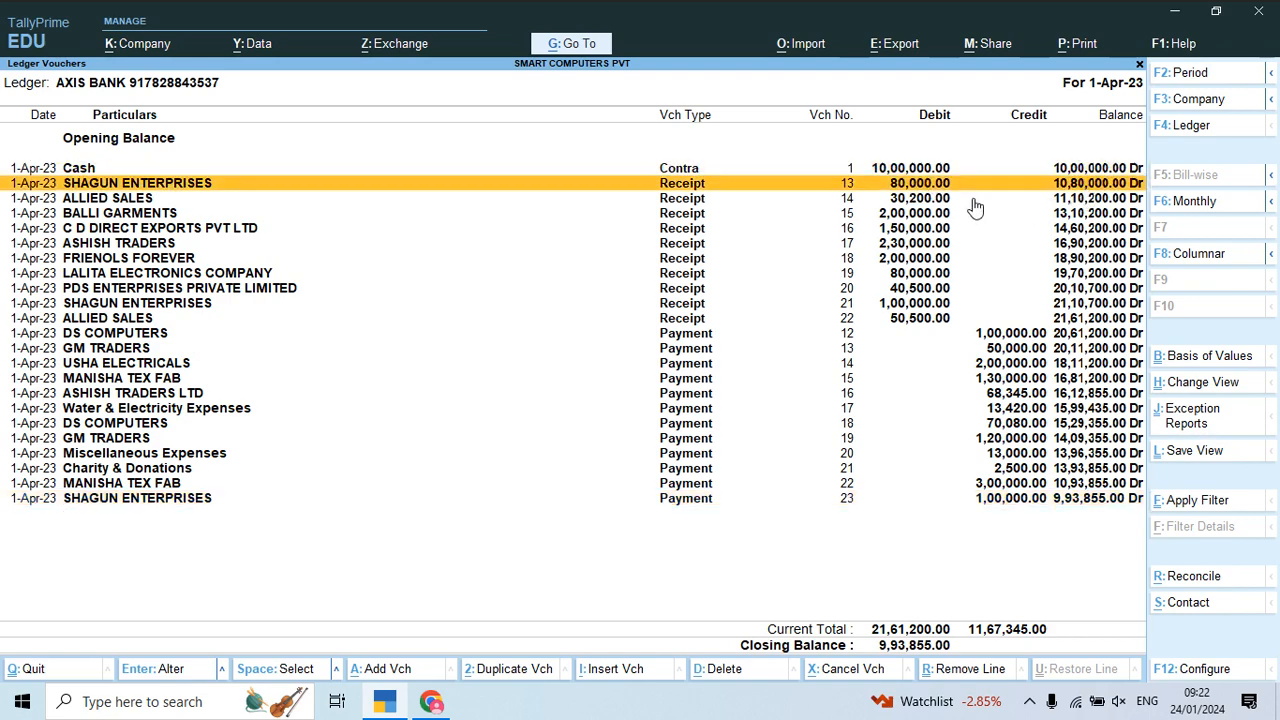
click(919, 200)
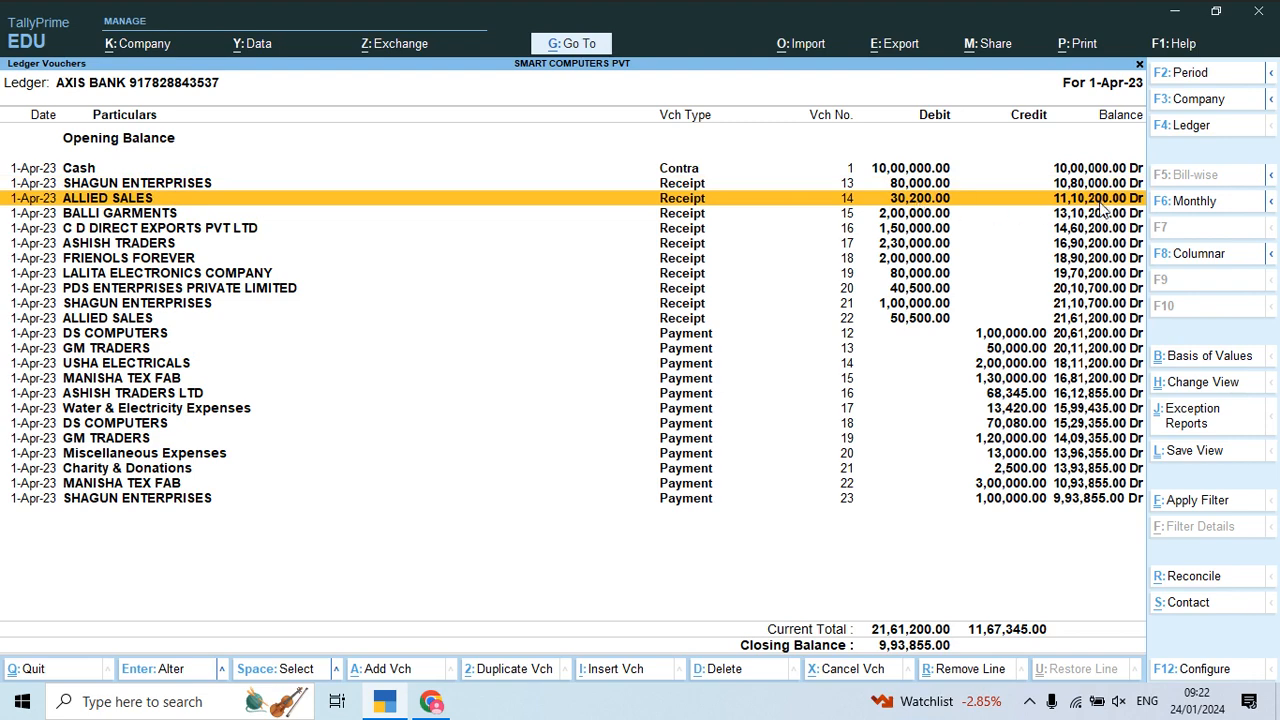
click(908, 320)
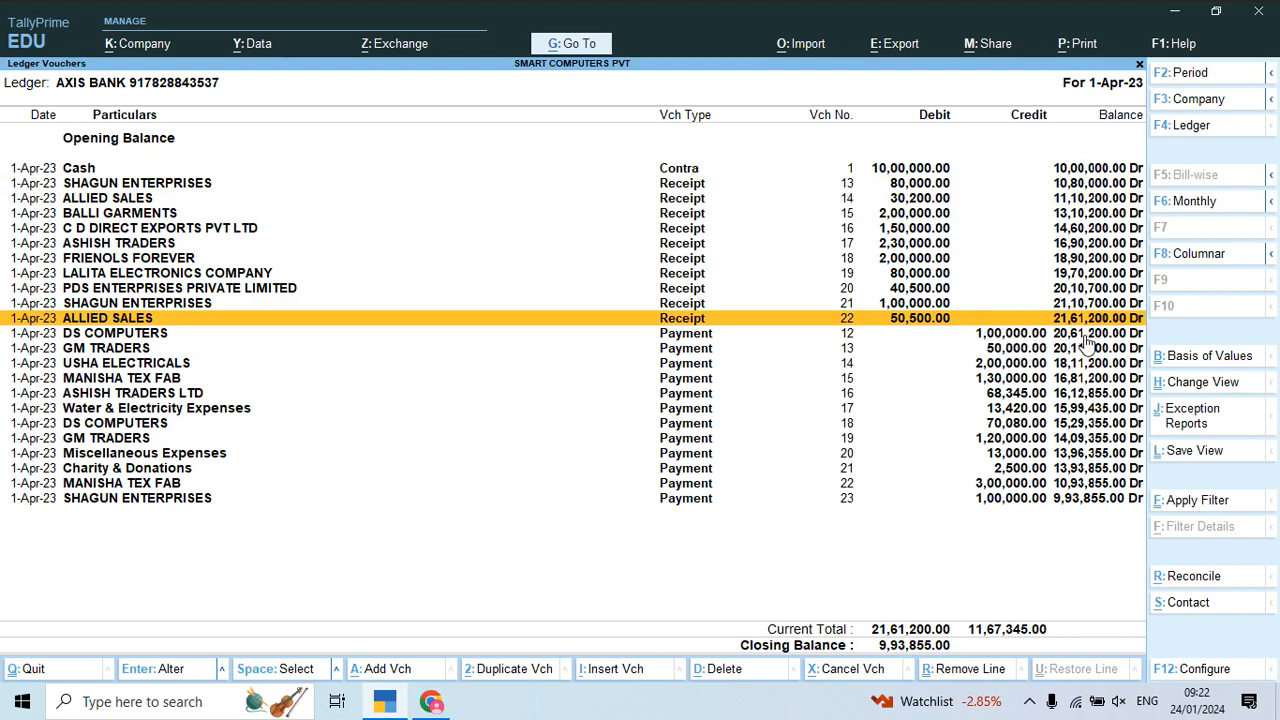
click(1085, 336)
click(1079, 350)
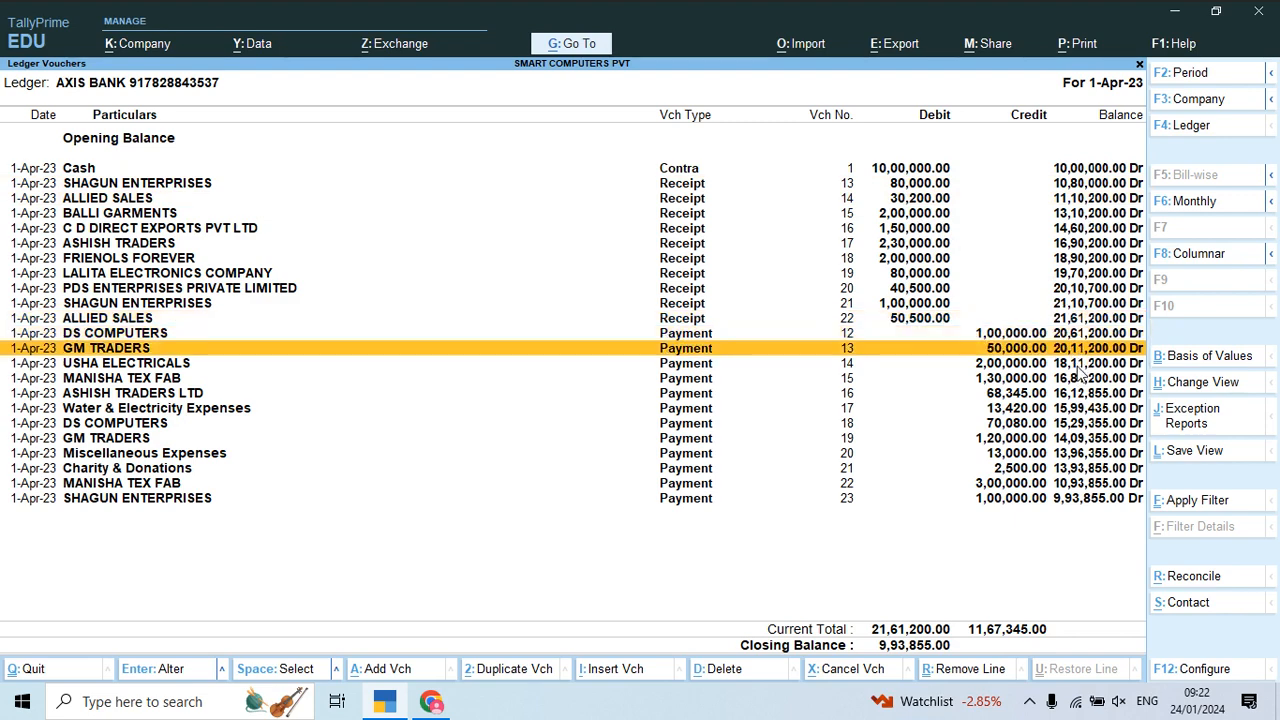
click(1078, 365)
click(1070, 380)
click(1066, 408)
click(1066, 439)
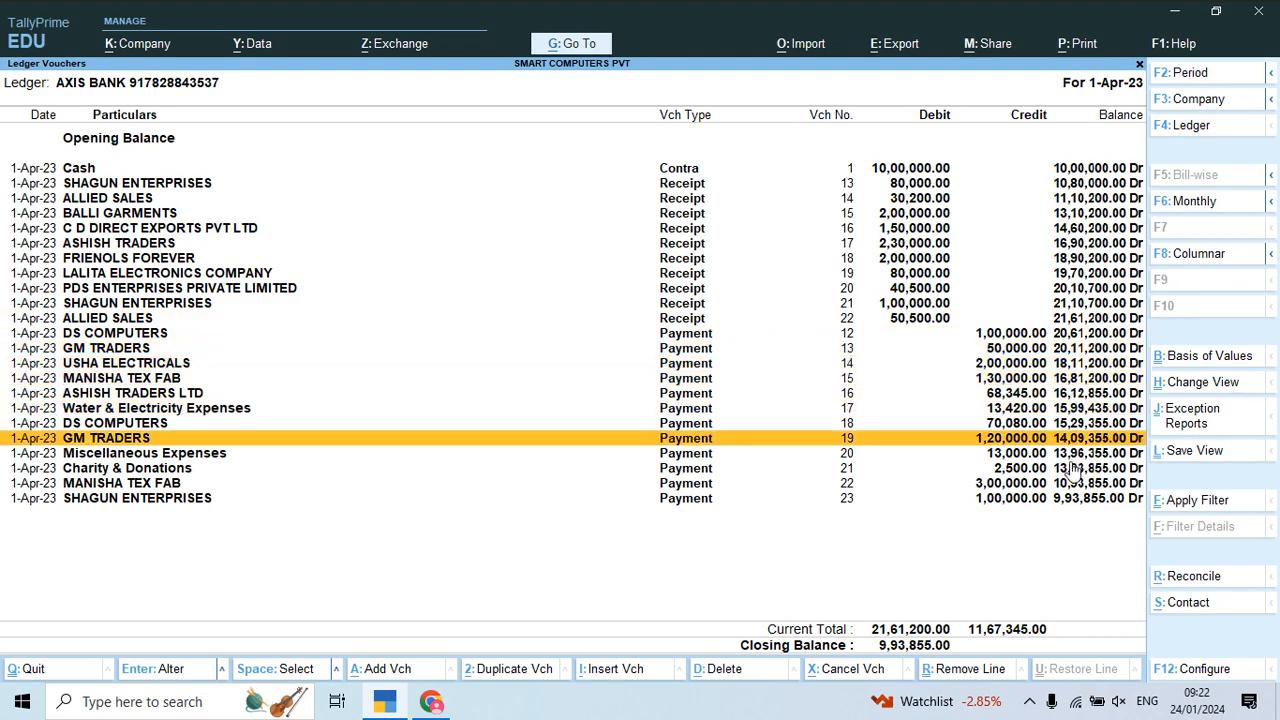
click(1068, 484)
click(1070, 499)
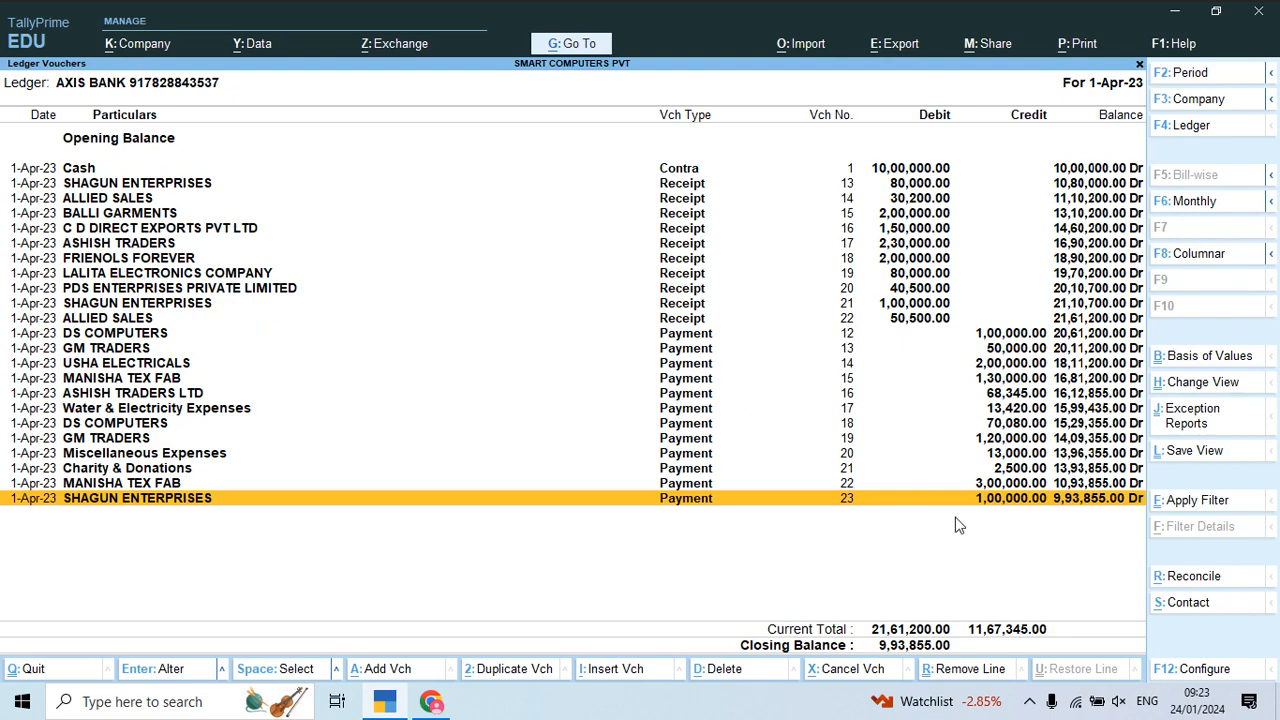
- Configure the AXIS BANK ledger report with Show Mode of Payment and Show additional Bank details both set to Yes
click(1185, 669)
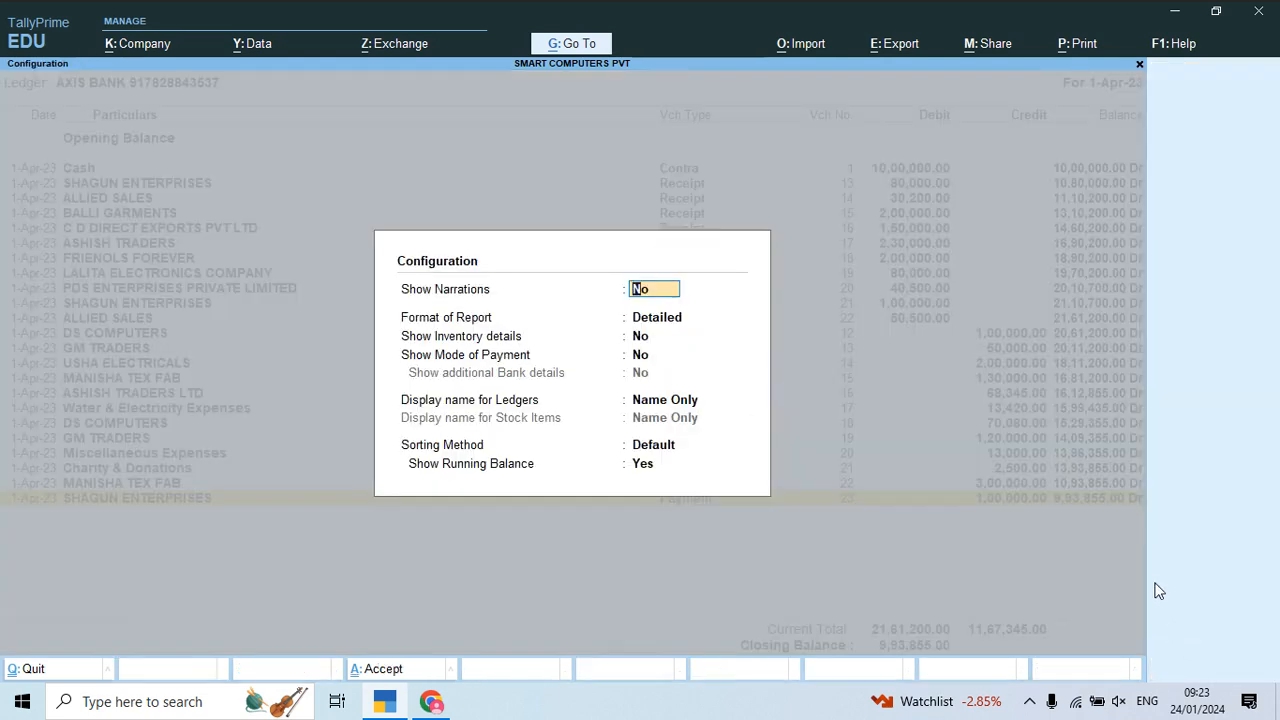
key(Return)
key(Return)
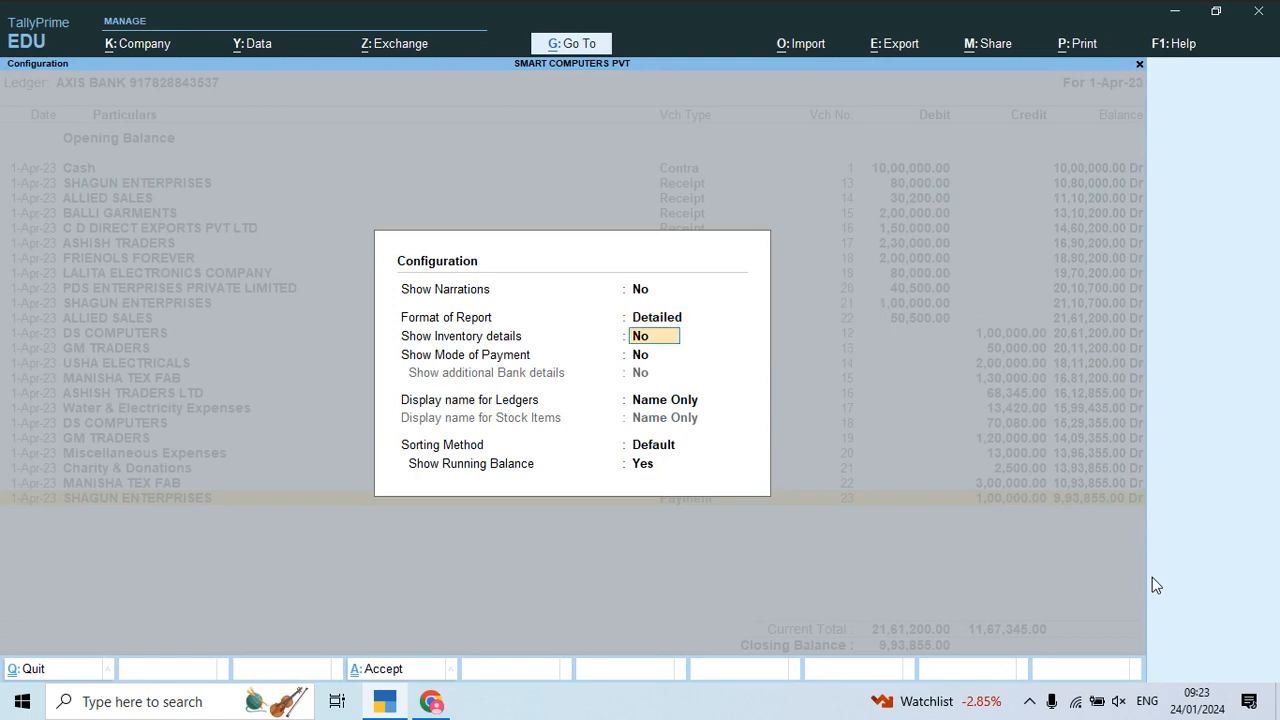
key(Return)
key(y)
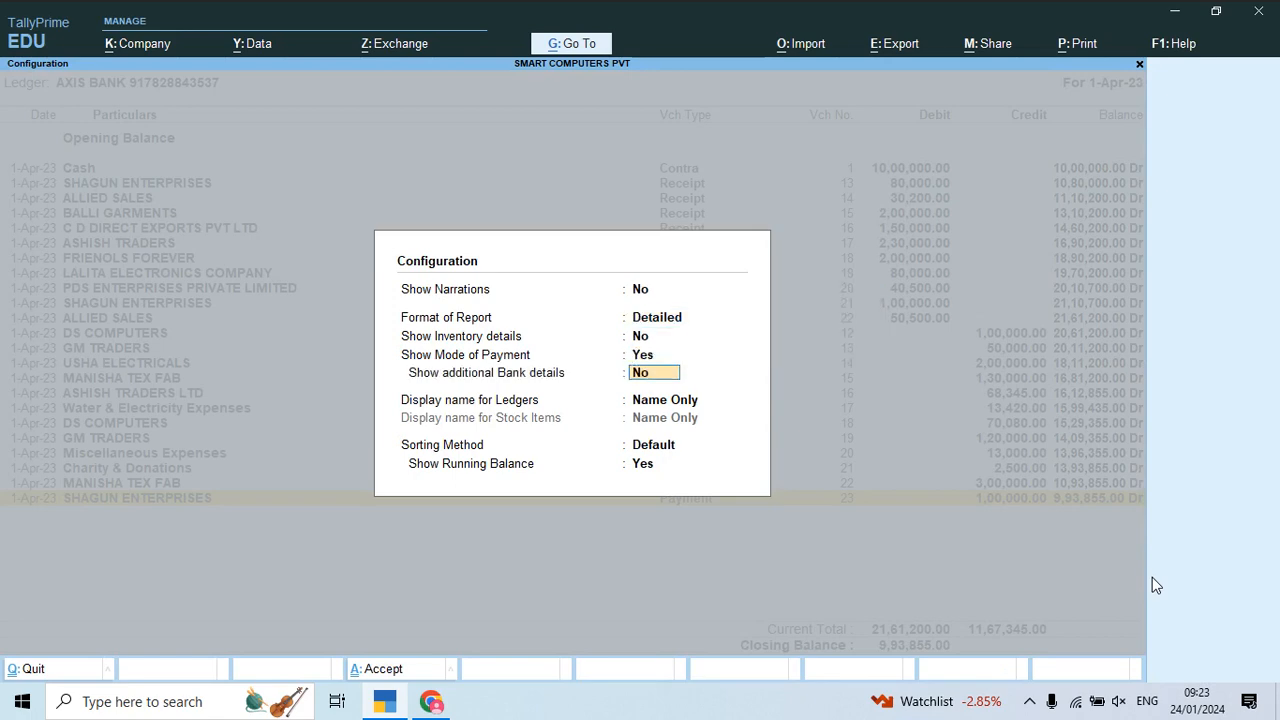
key(y)
key(Return)
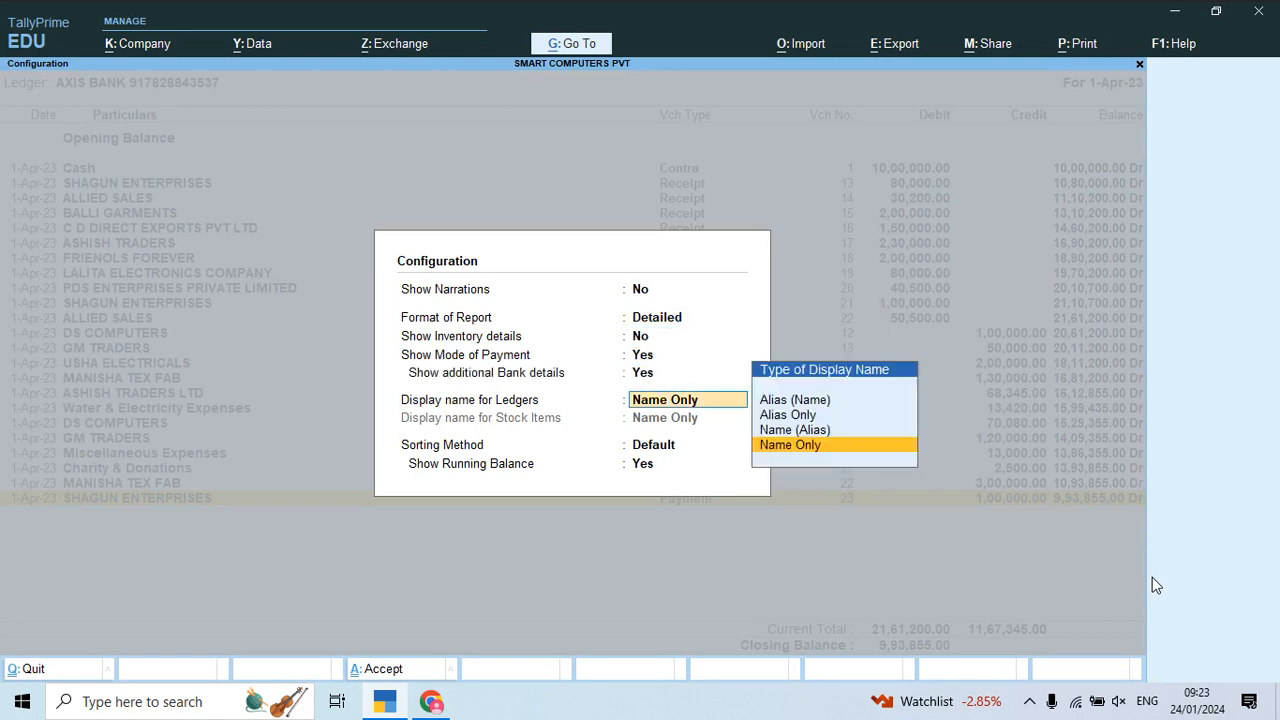
key(ctrl+a)
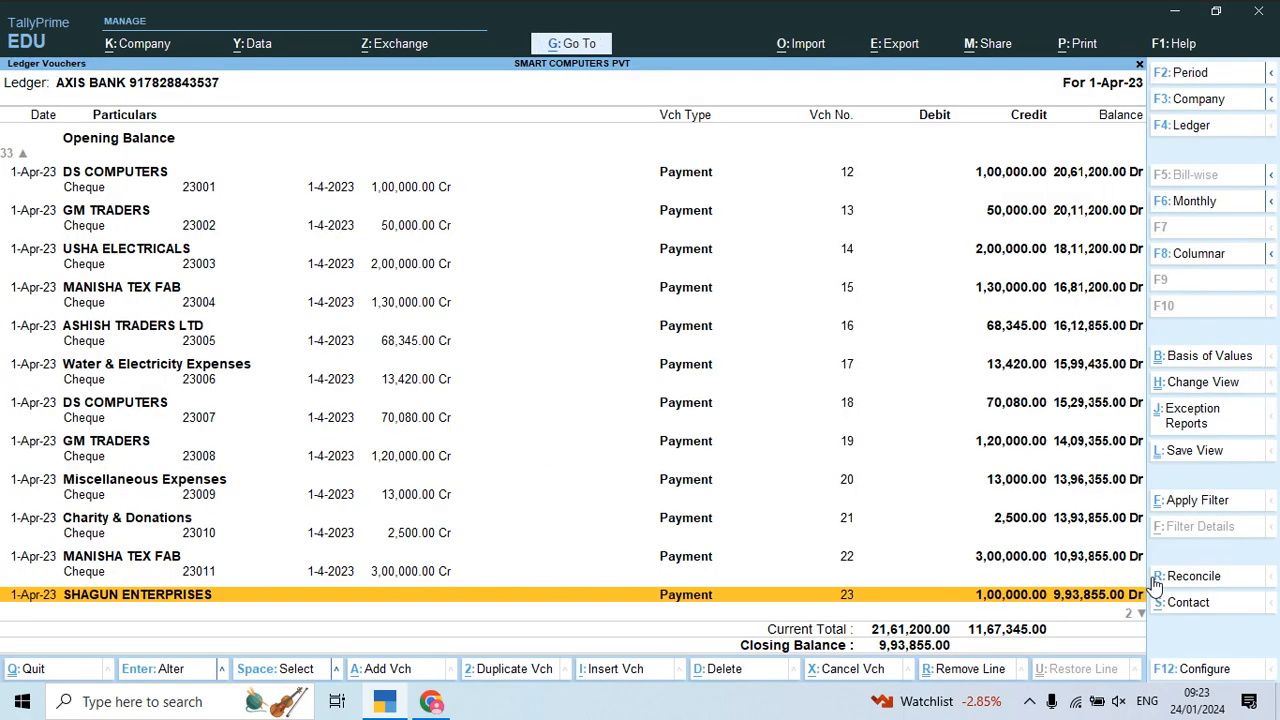
- Examine the cheque details under the AXIS BANK payments, from DS COMPUTERS to the last SHAGUN ENTERPRISES payment
click(200, 195)
click(200, 228)
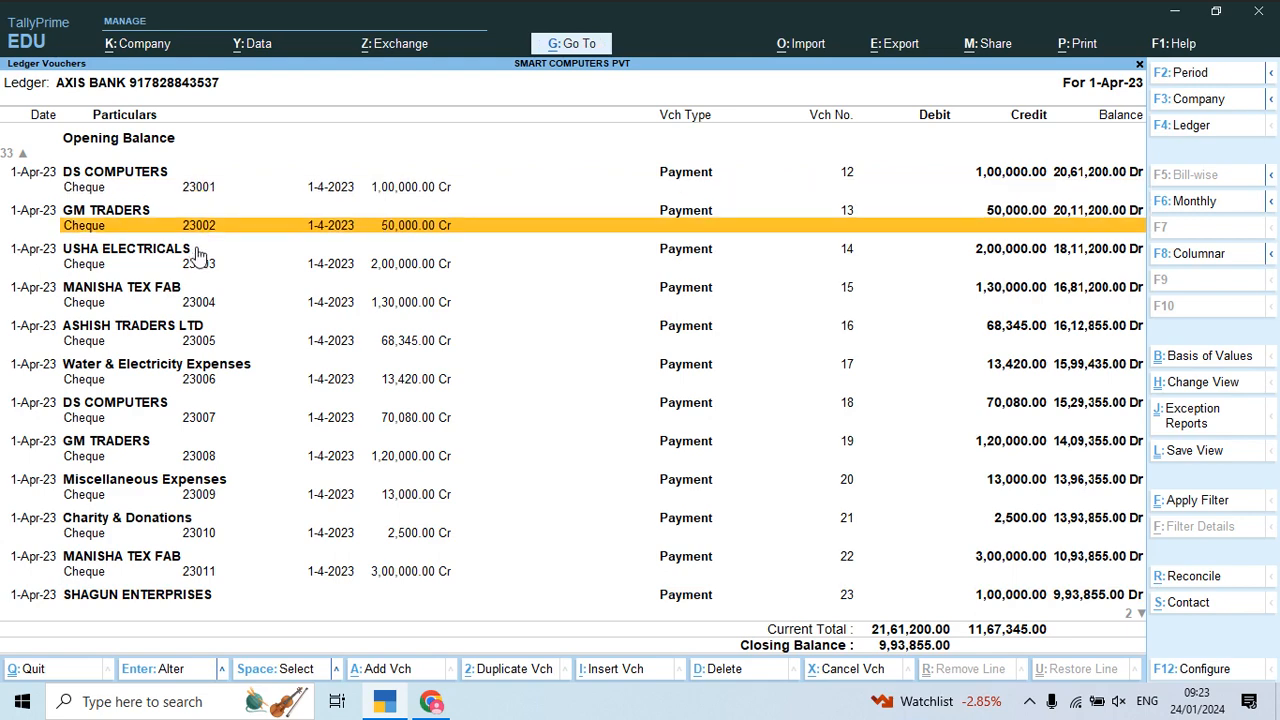
click(199, 264)
click(200, 338)
click(205, 380)
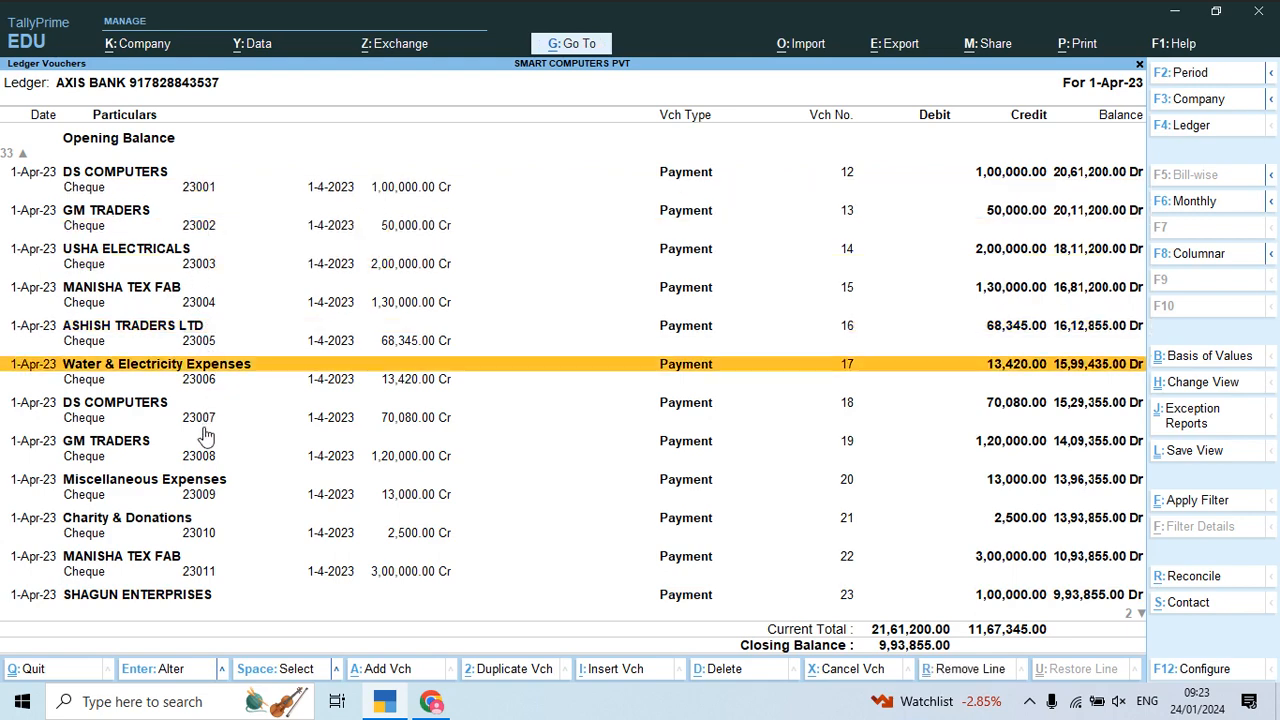
click(205, 418)
click(205, 456)
click(210, 517)
click(215, 578)
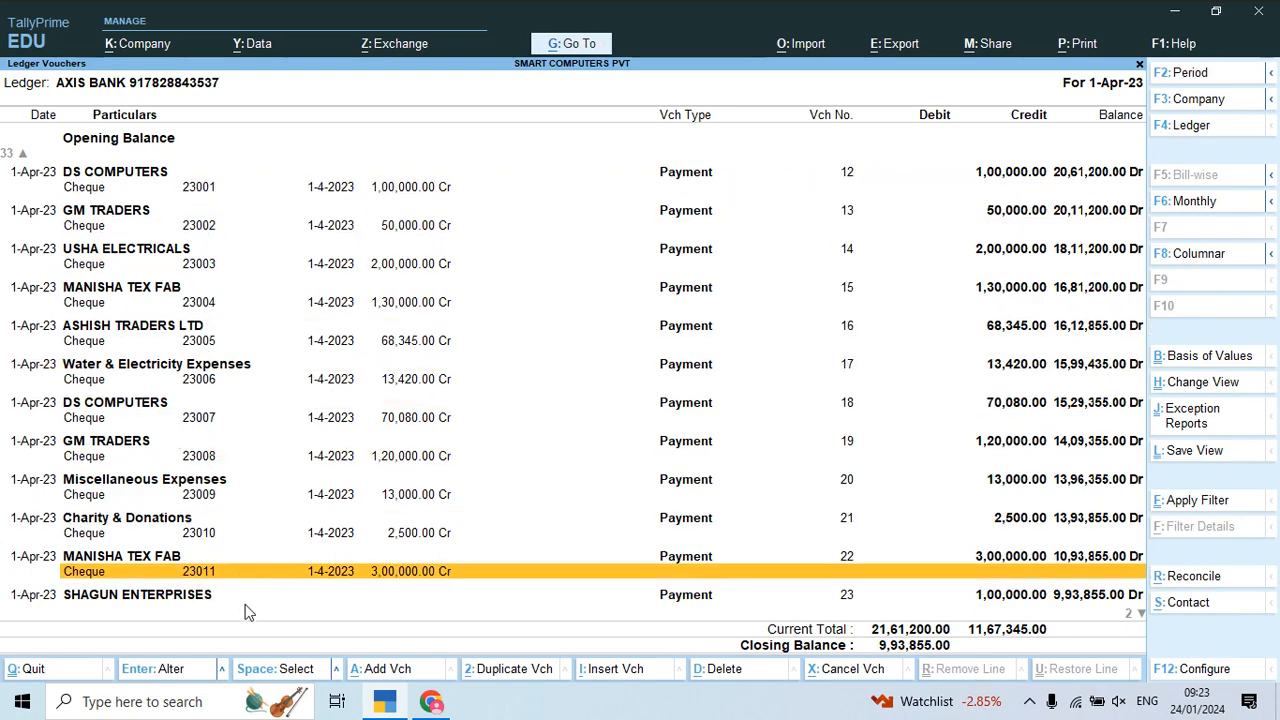
click(250, 618)
click(251, 623)
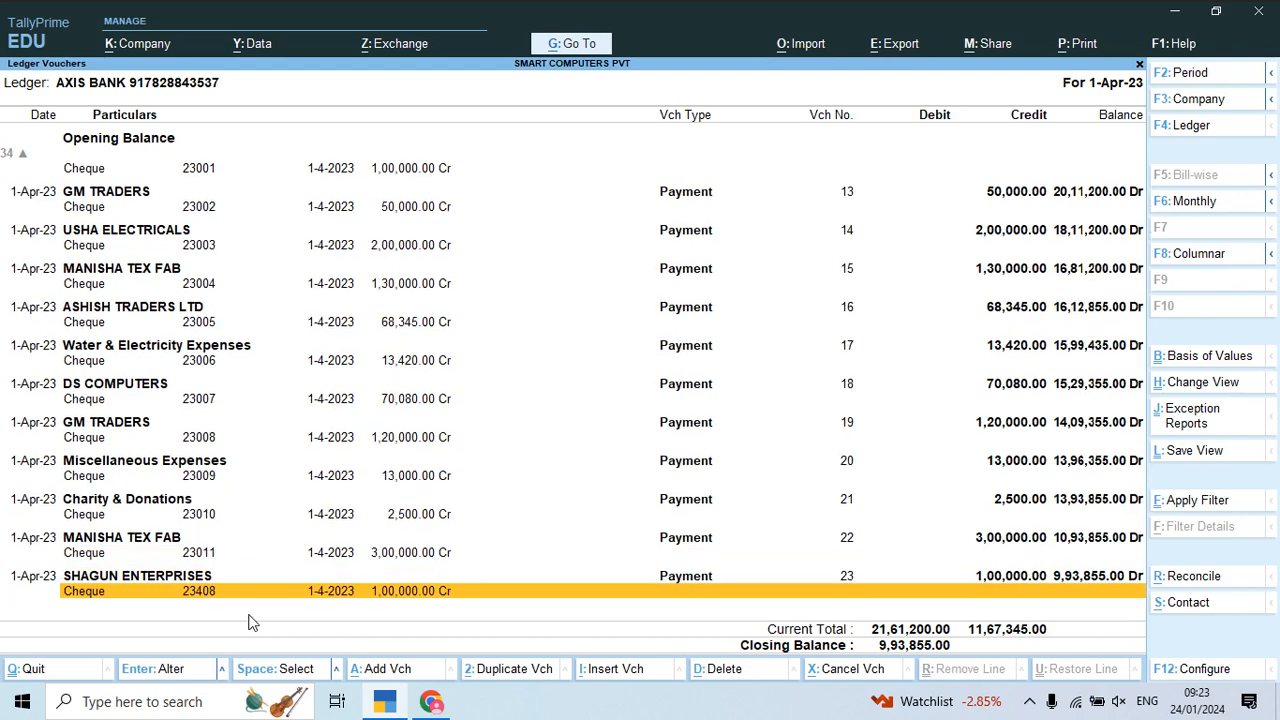
- Switch to Project 13.pdf in Chrome and read question 6 about the total stock balance or value
key(alt+Tab)
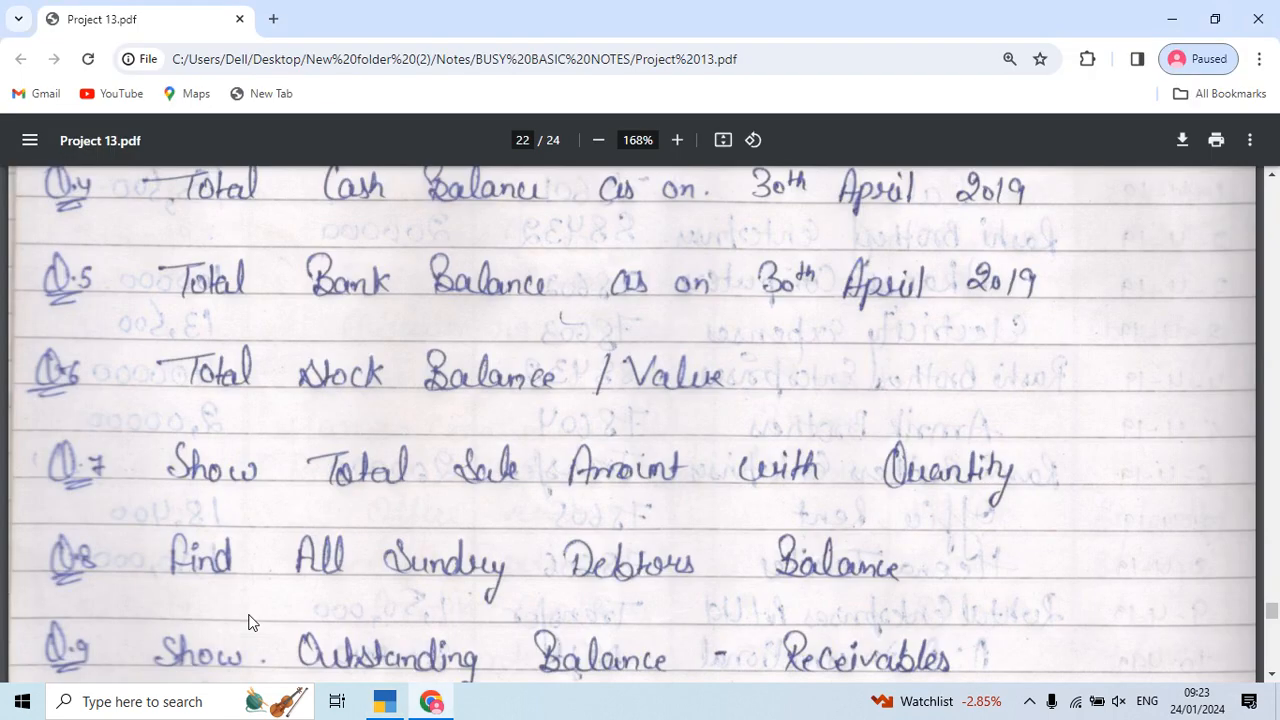
scroll(250, 622, down, 1)
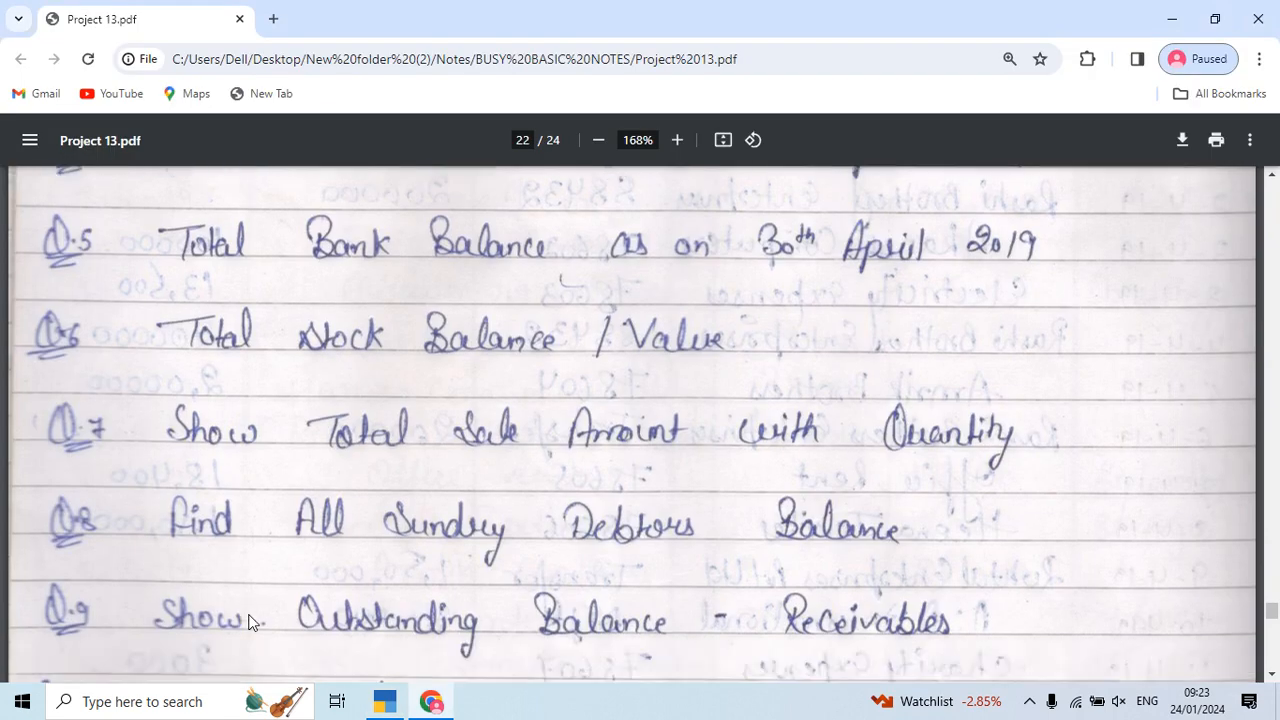
scroll(250, 622, down, 3)
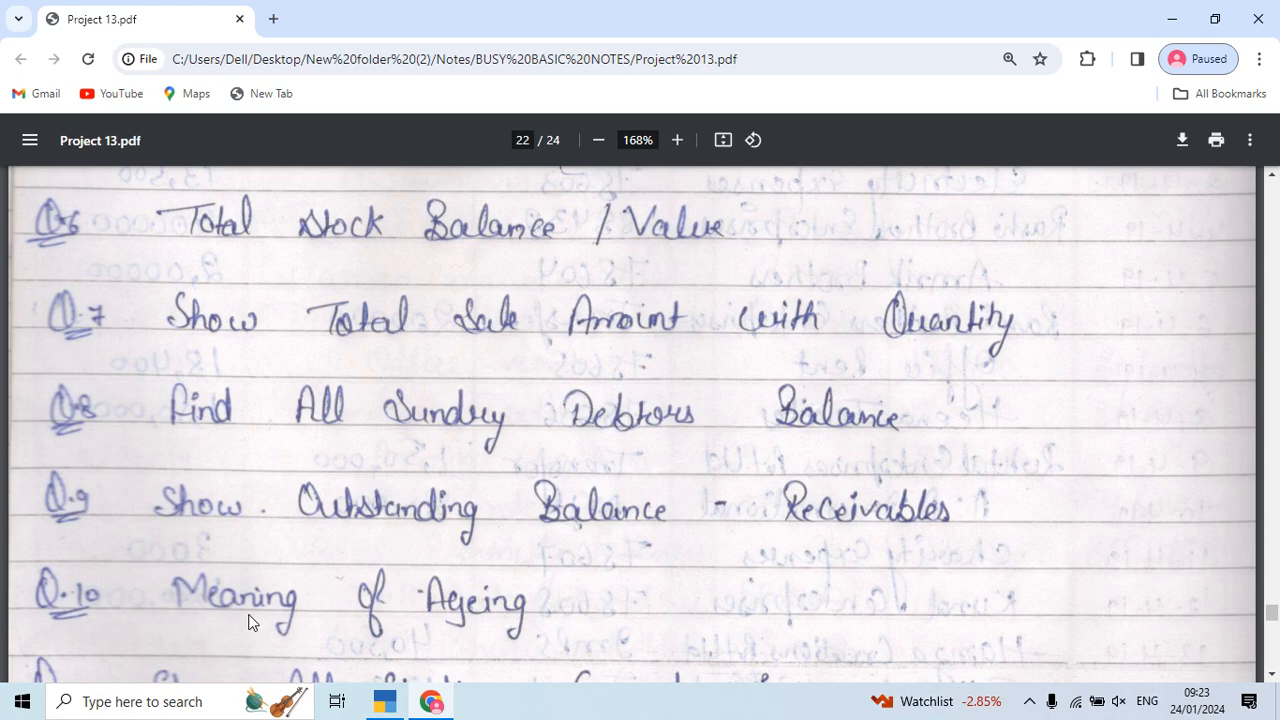
- Switch back to TallyPrime, leave the open ledger and register reports, and open the Stock Summary
key(alt+Tab)
key(alt+g)
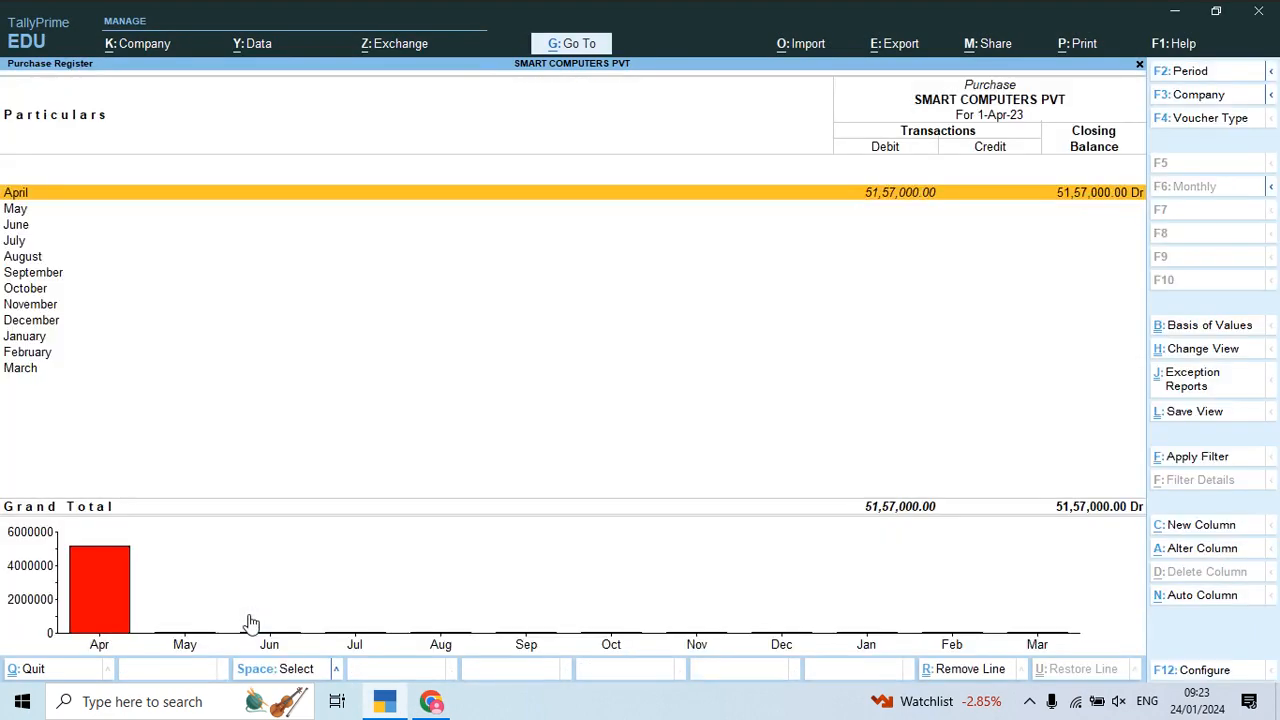
key(Escape)
key(Escape)
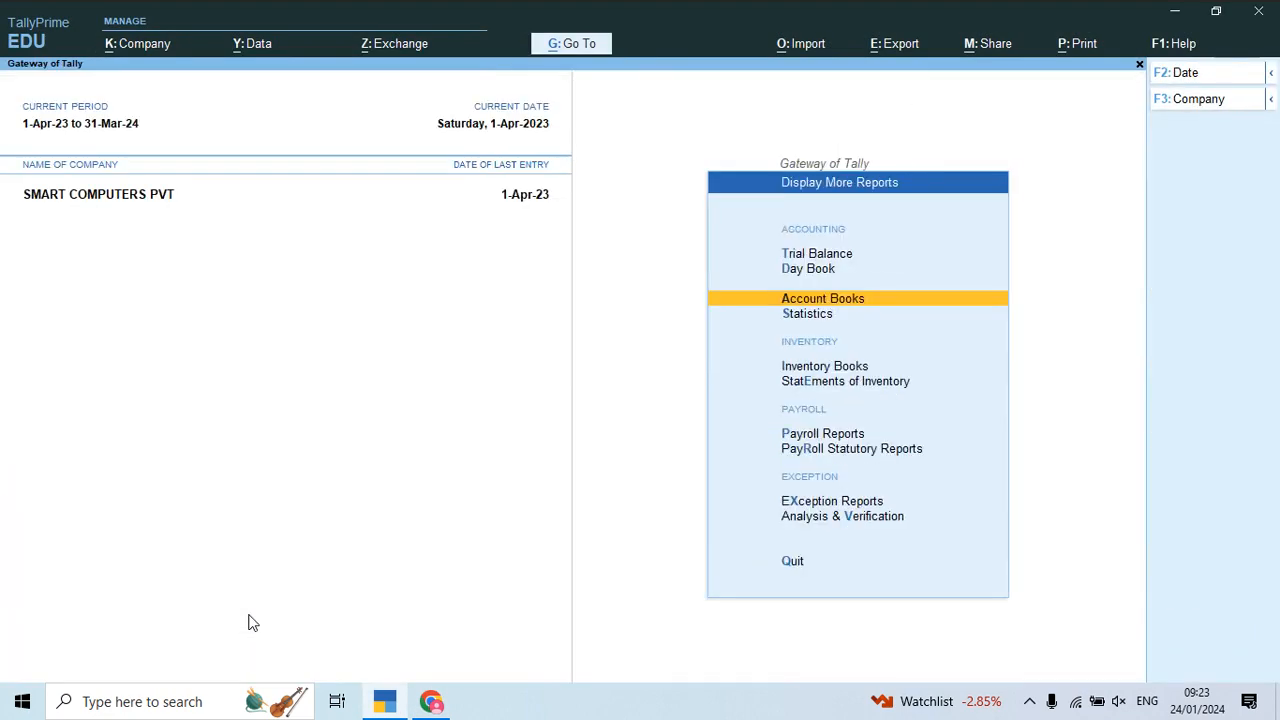
key(Escape)
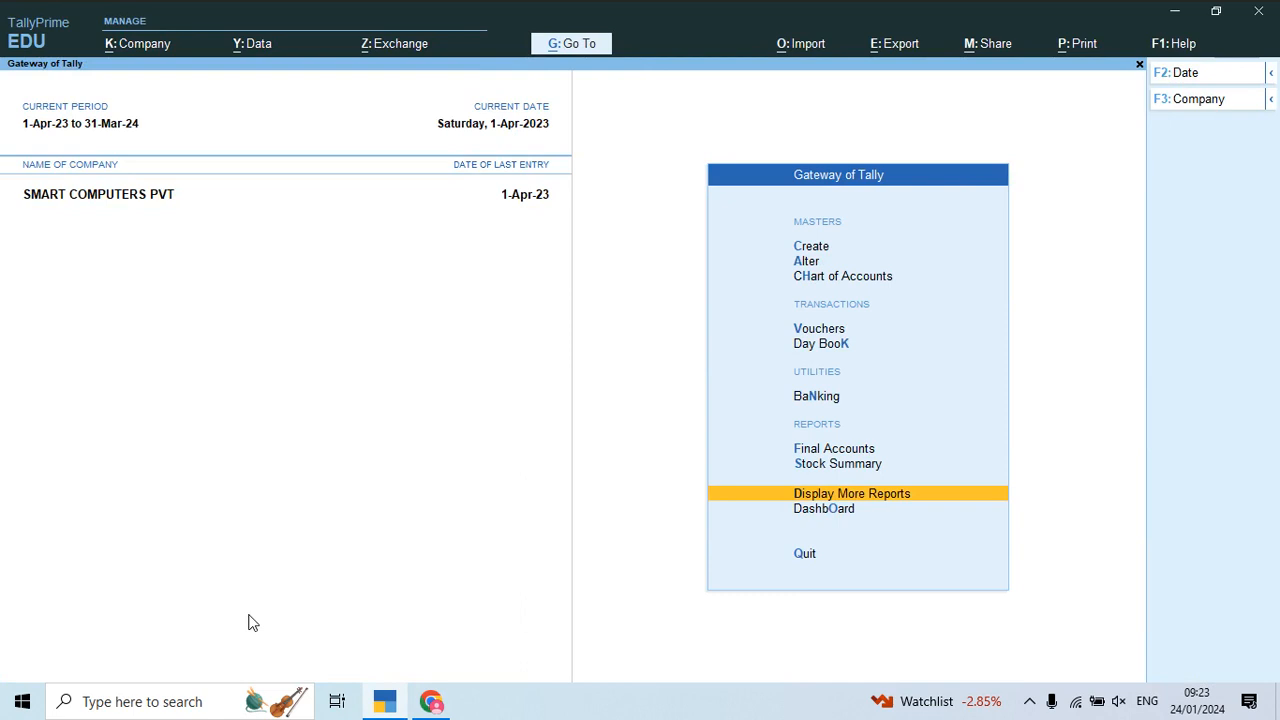
key(Up)
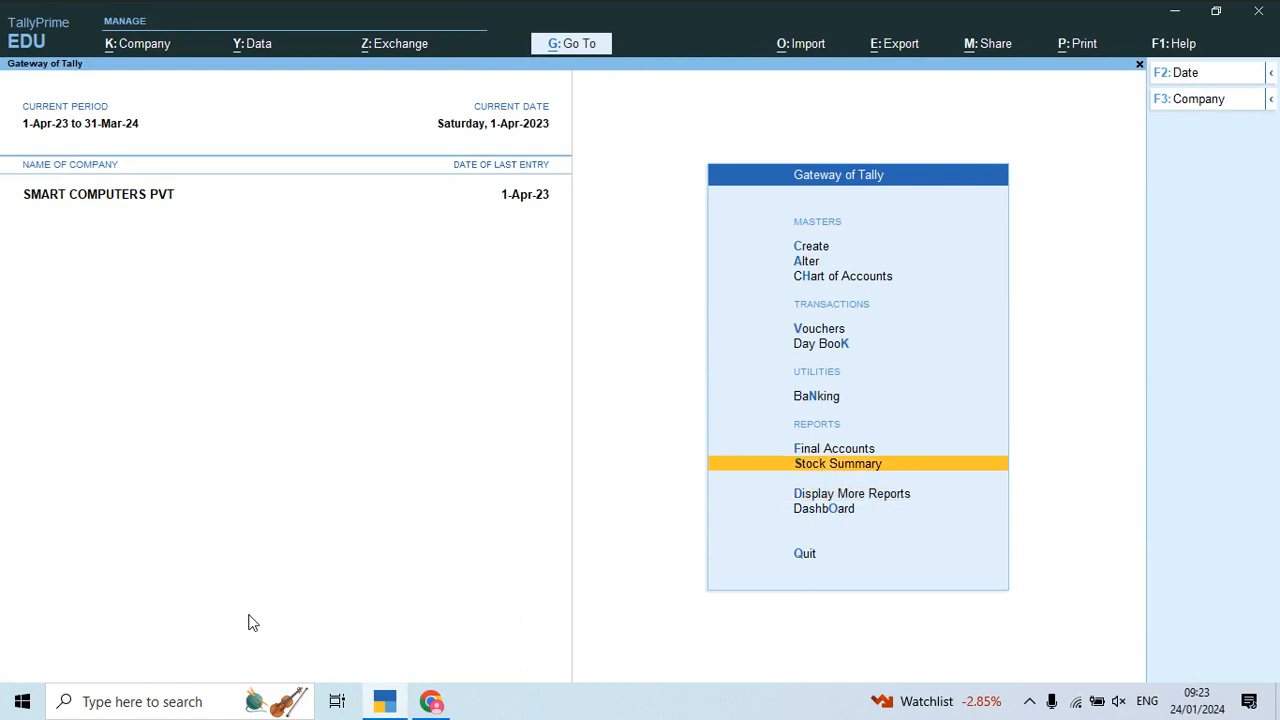
key(Return)
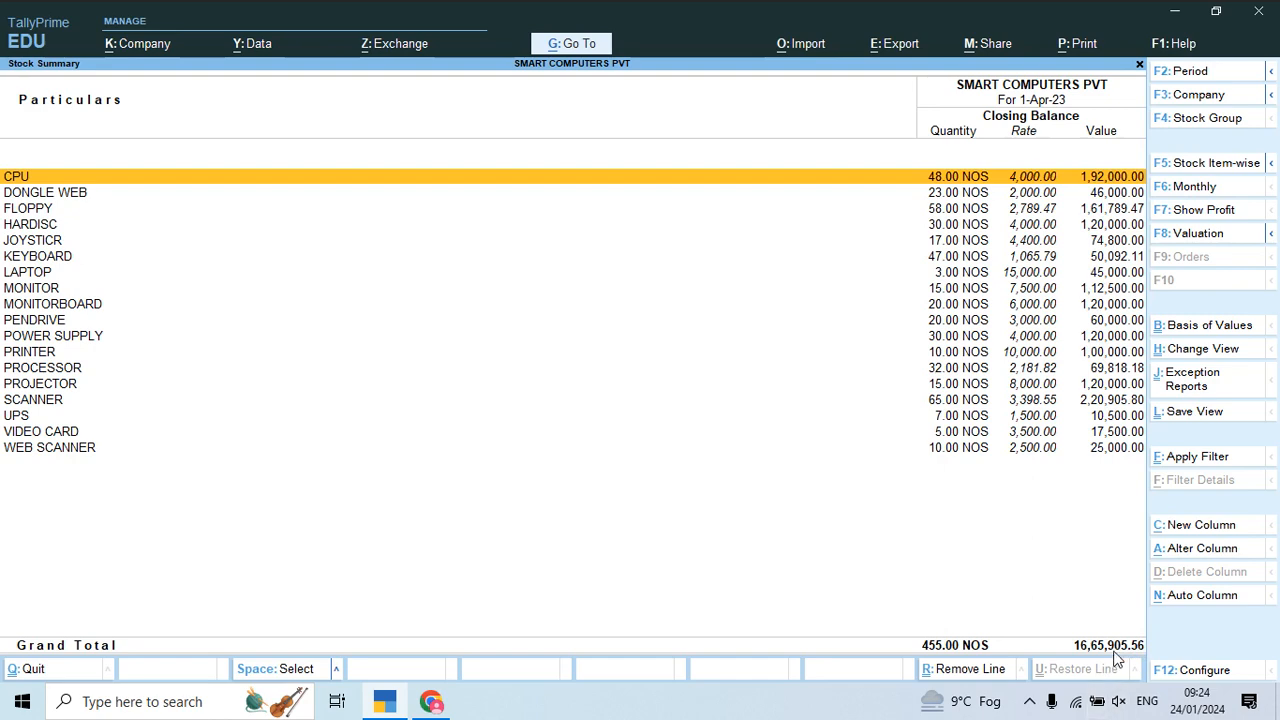
- Switch to Project 13.pdf in Chrome and read question 7 about the total sale amount with quantity
key(alt+Tab)
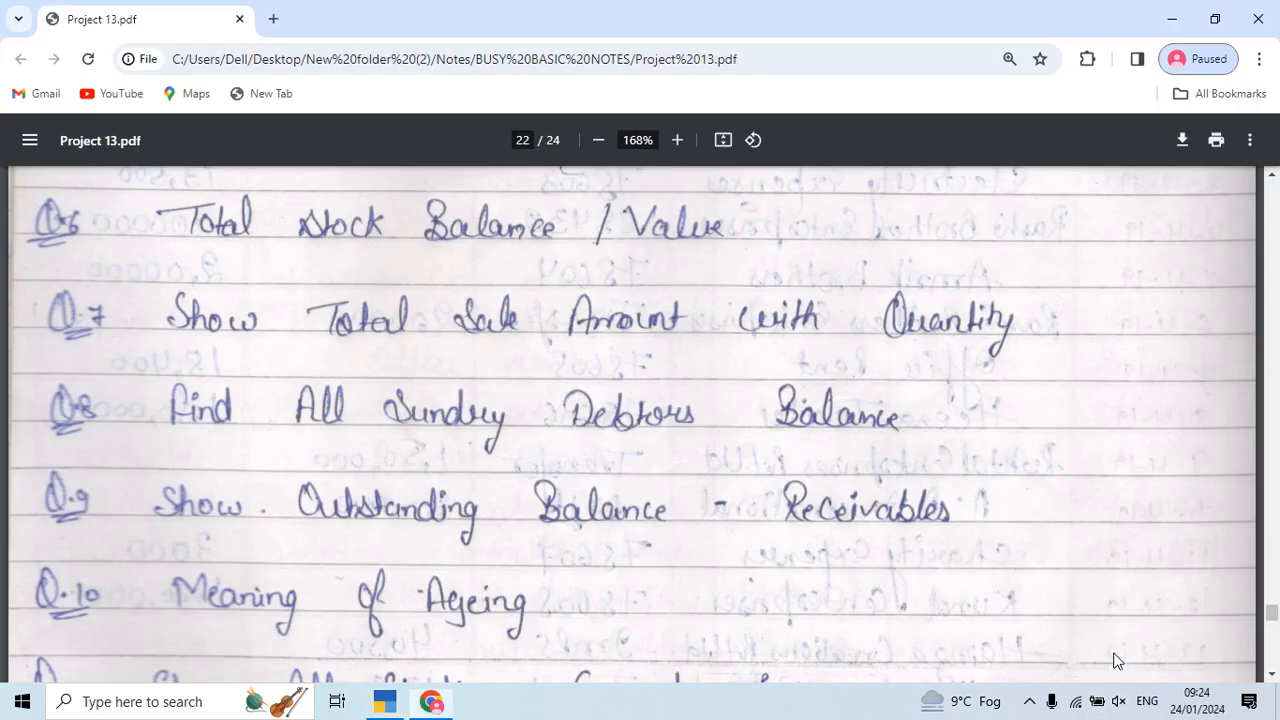
scroll(1116, 657, down, 1)
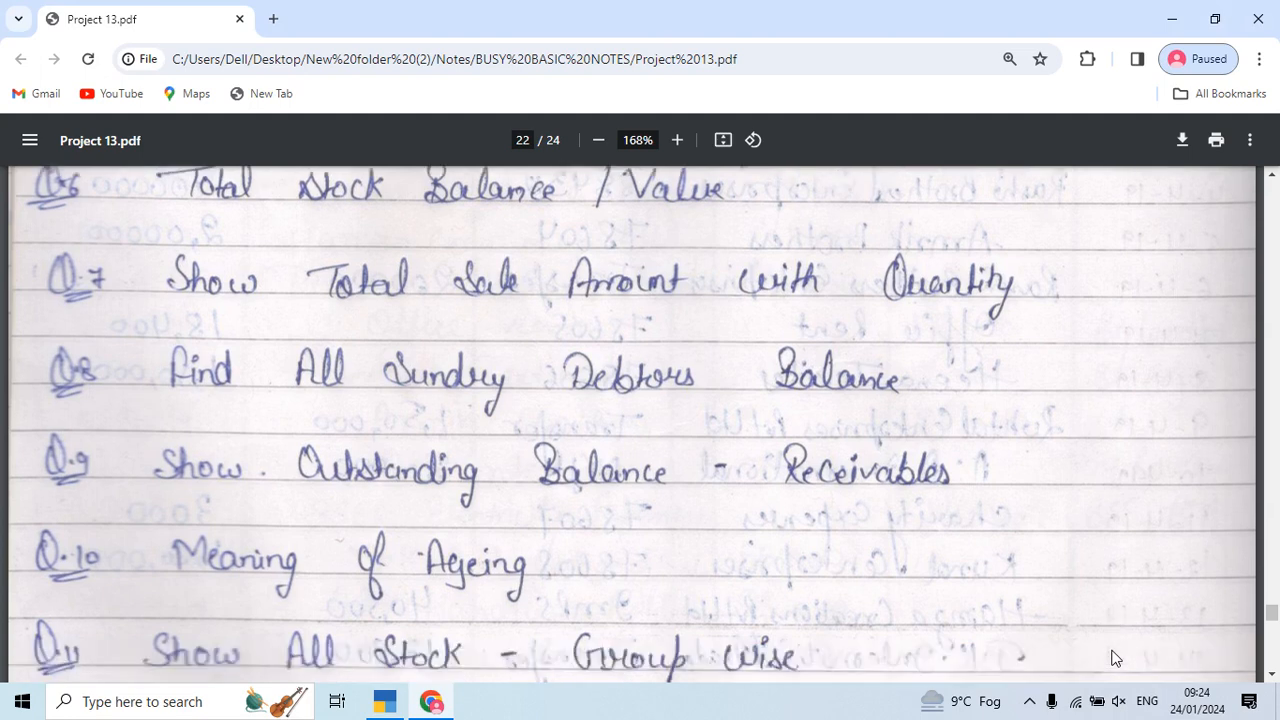
scroll(1116, 657, down, 1)
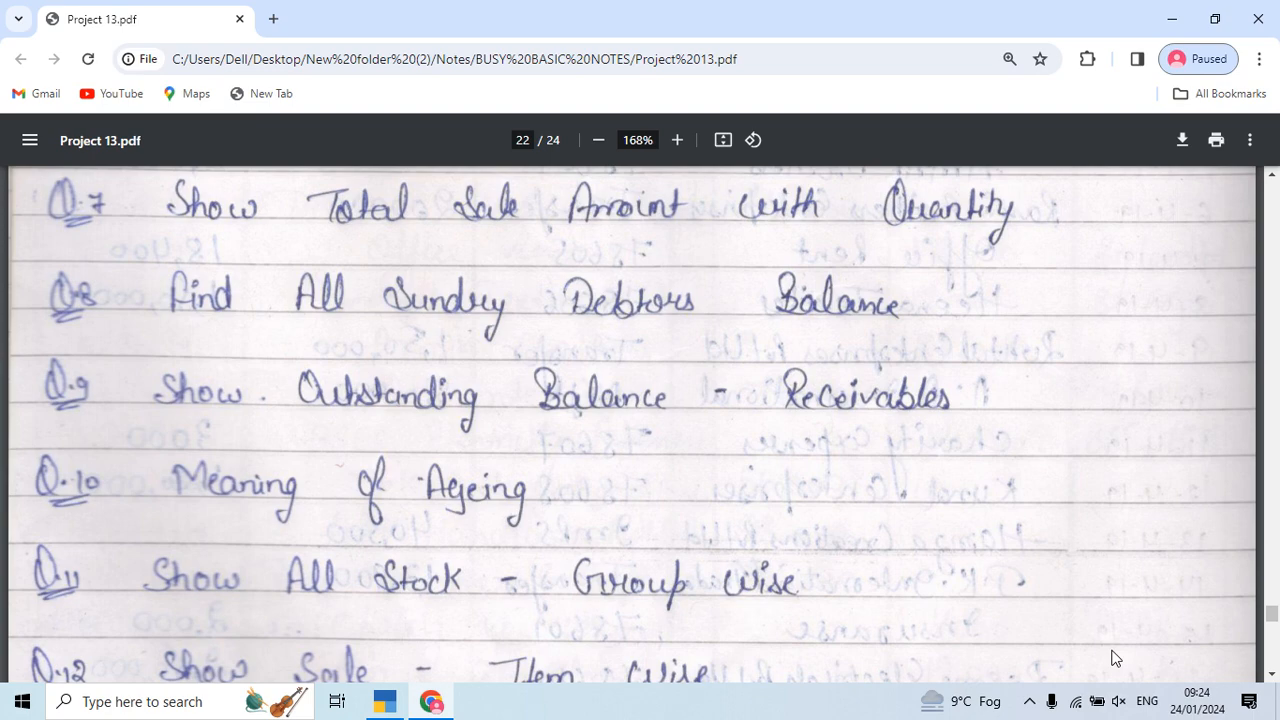
- Return to TallyPrime and open the Sales Register from the account books, listing the sales vouchers for April
key(alt+Tab)
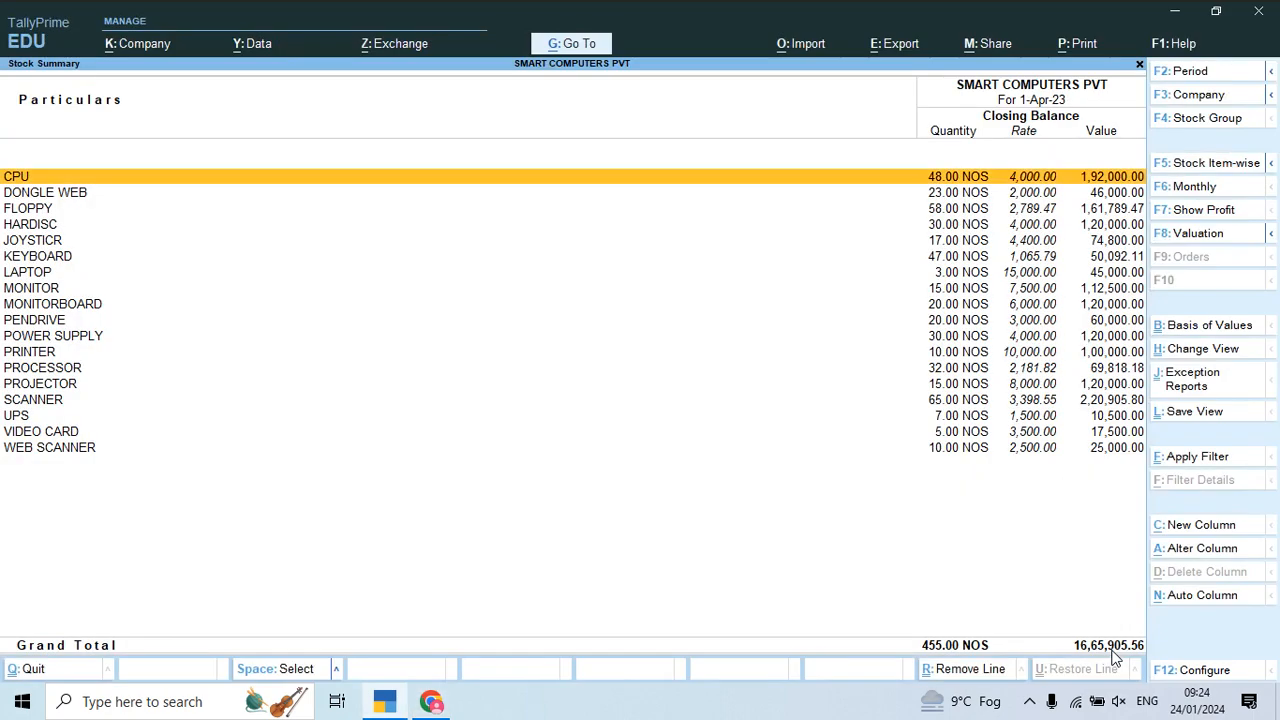
key(Escape)
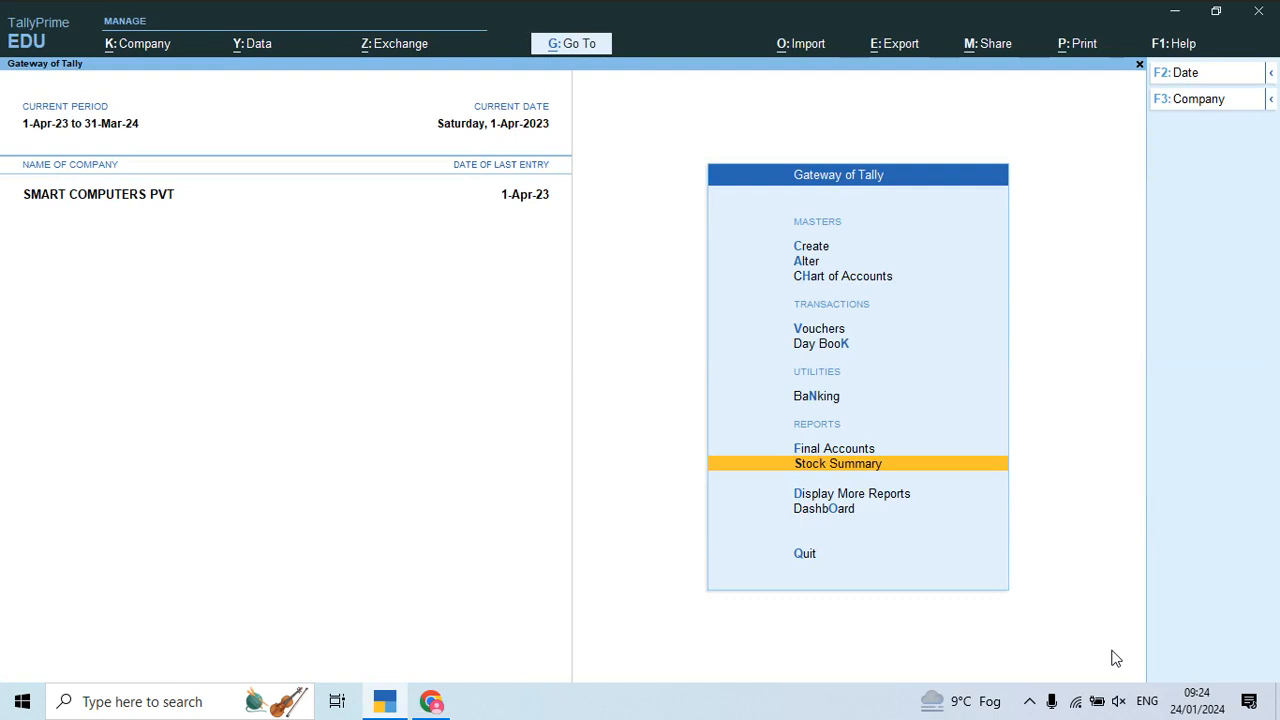
key(Down)
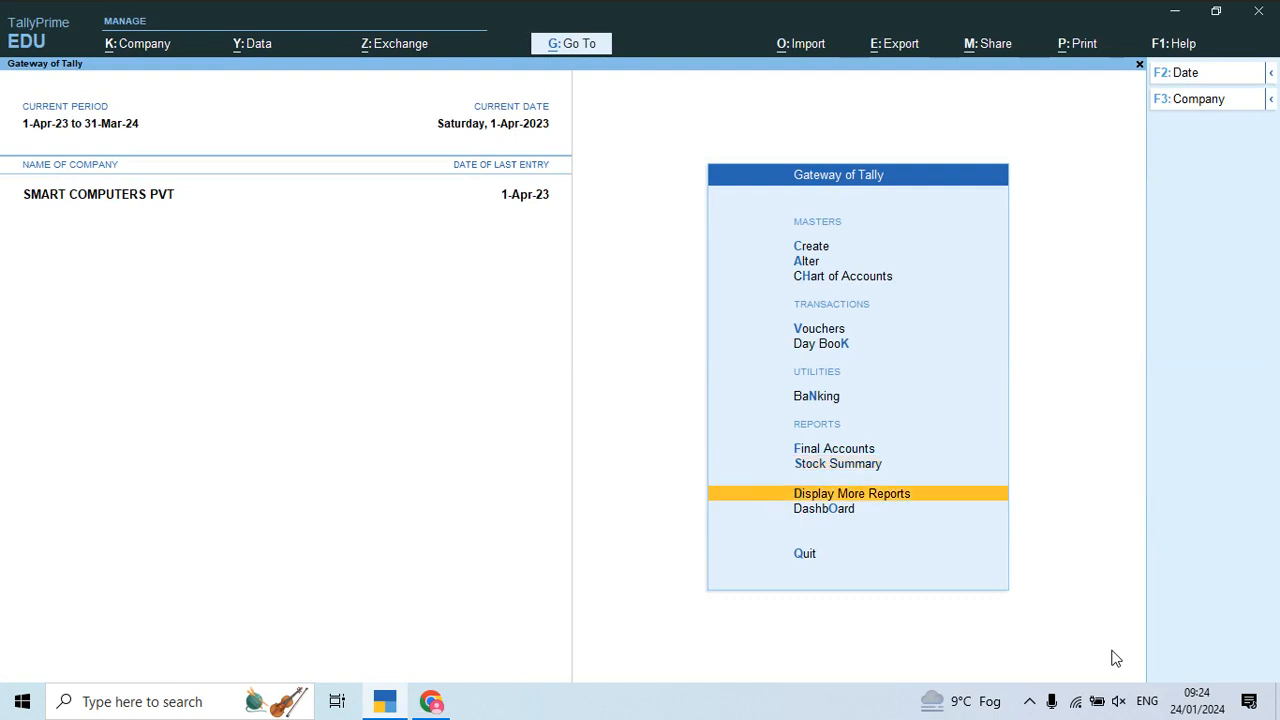
key(Return)
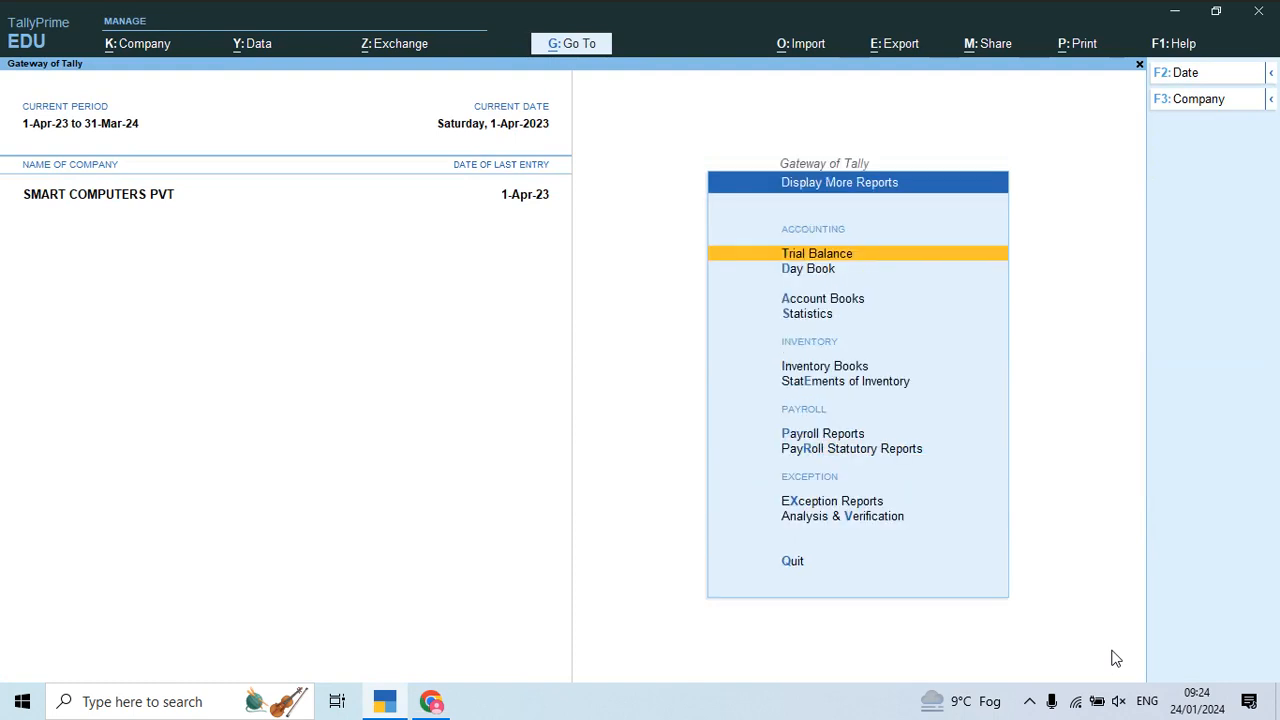
key(Down)
key(Down)
key(Return)
key(Down)
key(Down)
key(Down)
key(Down)
key(Down)
key(Down)
key(Down)
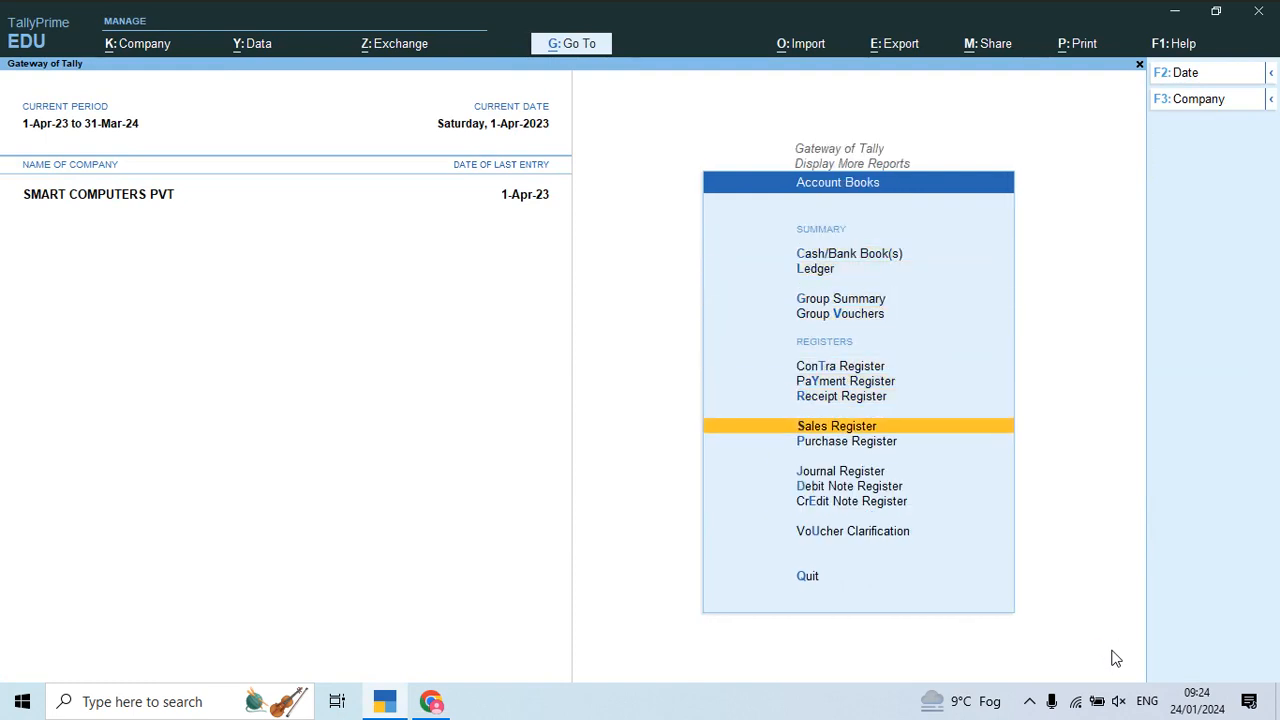
key(Return)
key(Return)
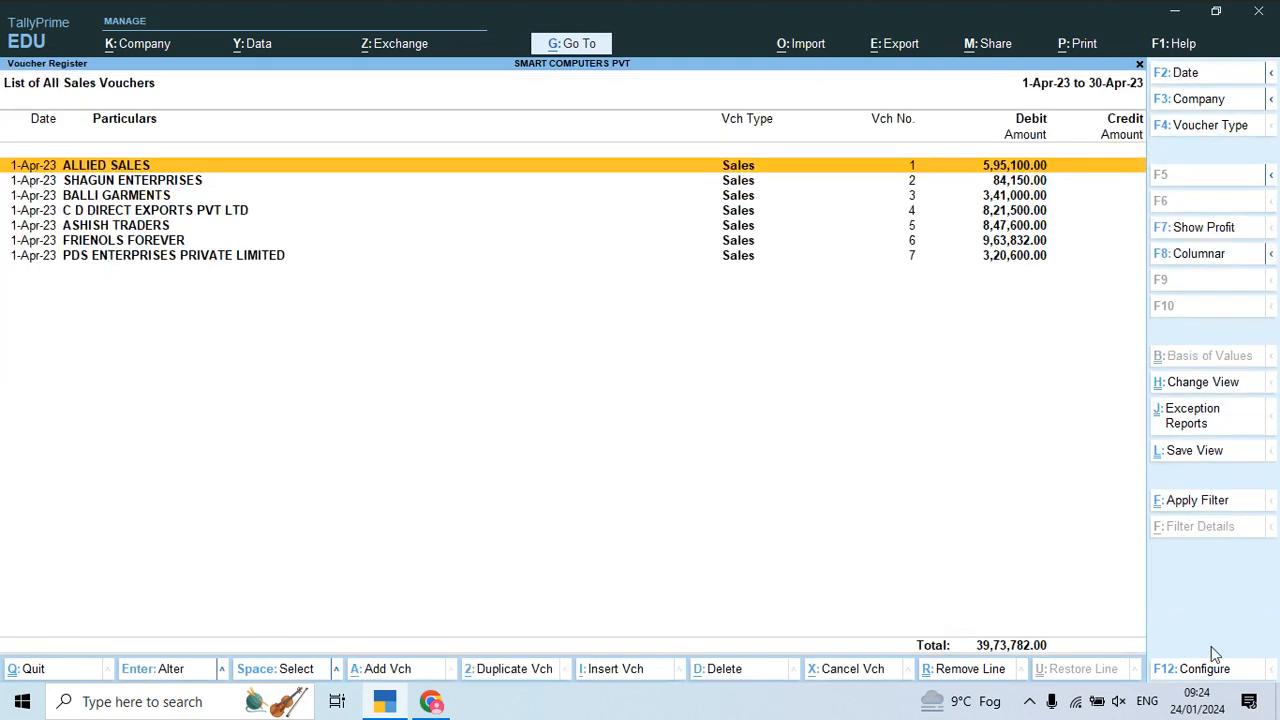
- Show the April sales vouchers as a columnar register with voucher type, quantity details, rate details and item value set to Yes
click(1193, 260)
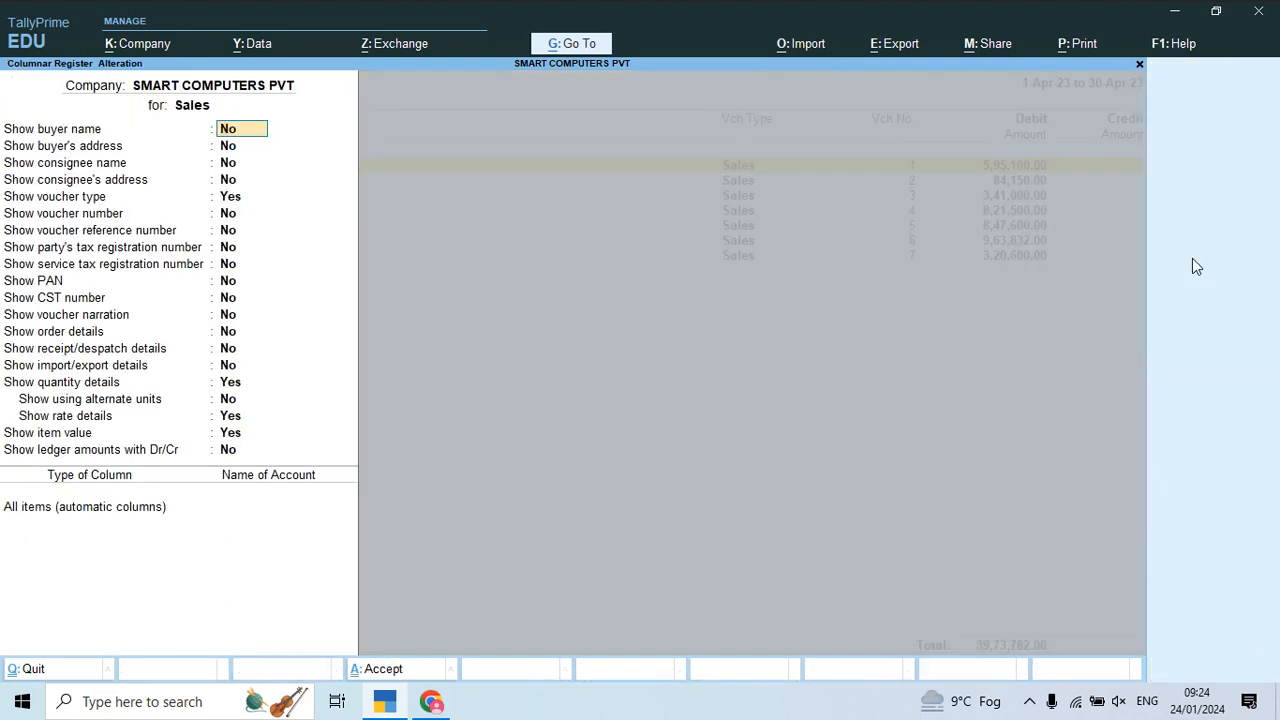
key(Return)
key(Return)
key(Return)
key(Return)
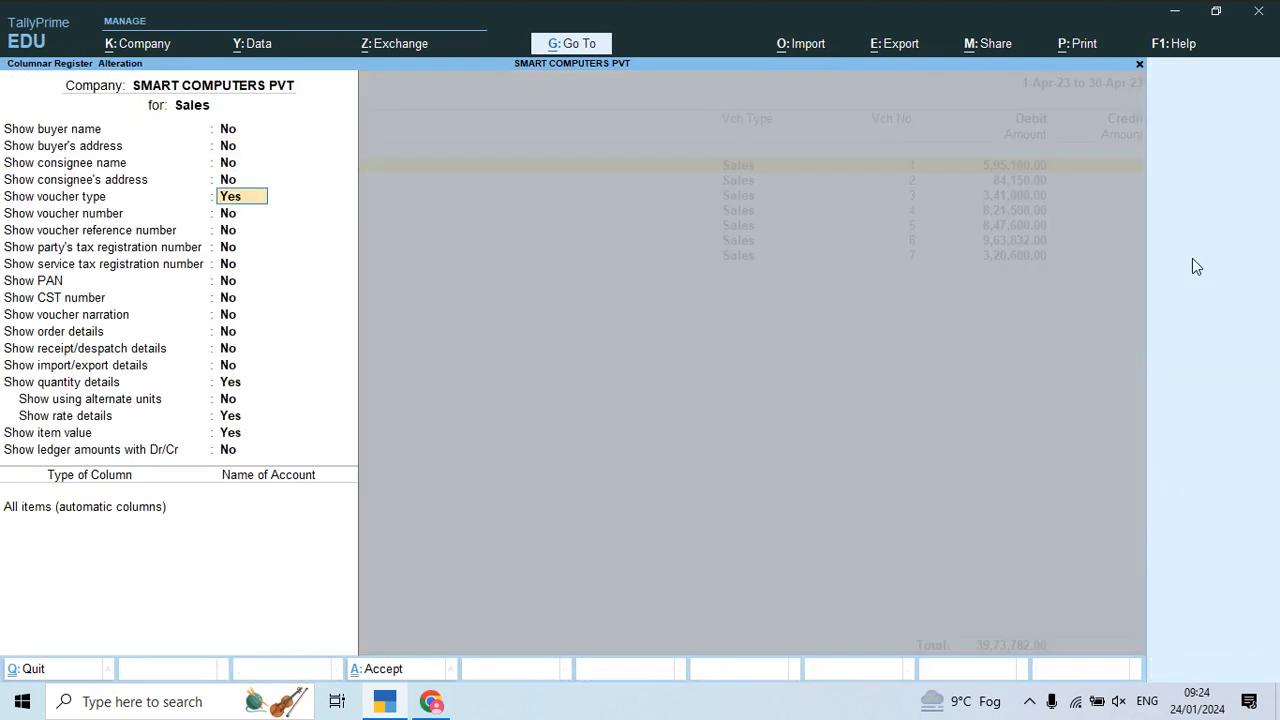
key(Return)
key(Return)
key(Return)
key(Return)
key(Return)
key(Return)
key(Return)
key(Return)
key(Return)
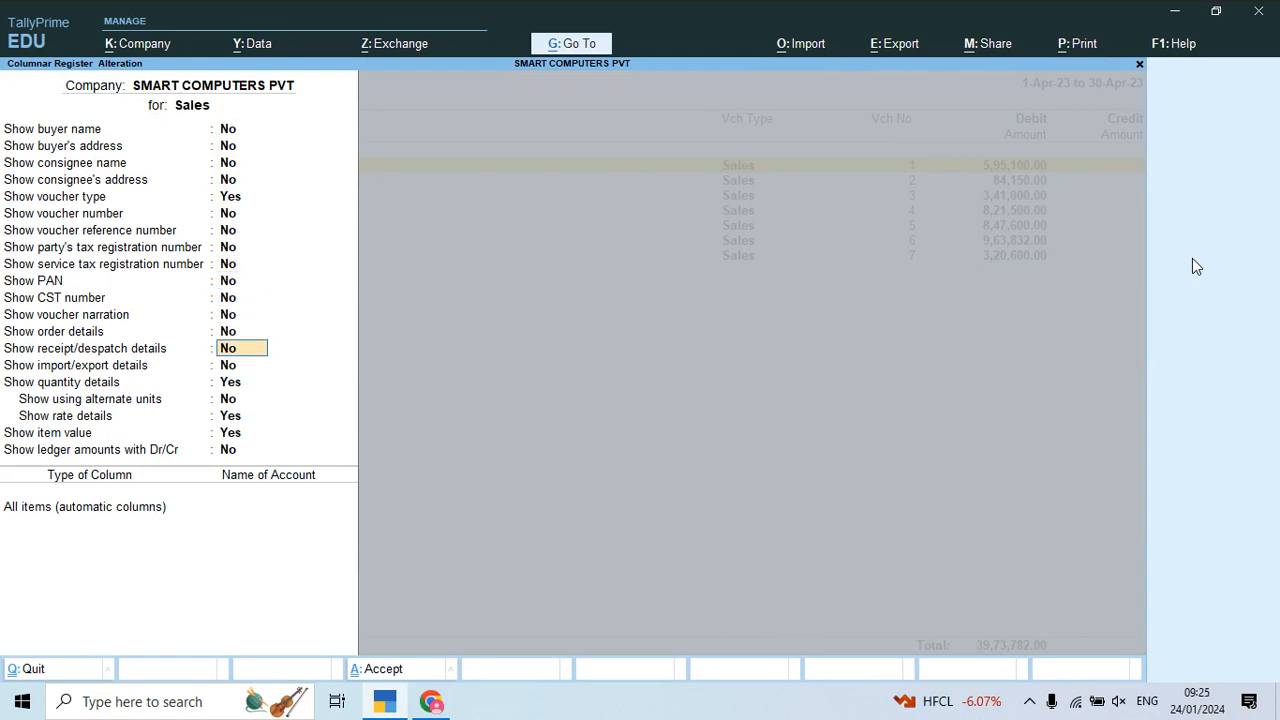
key(Return)
key(Return)
key(Return)
key(Return)
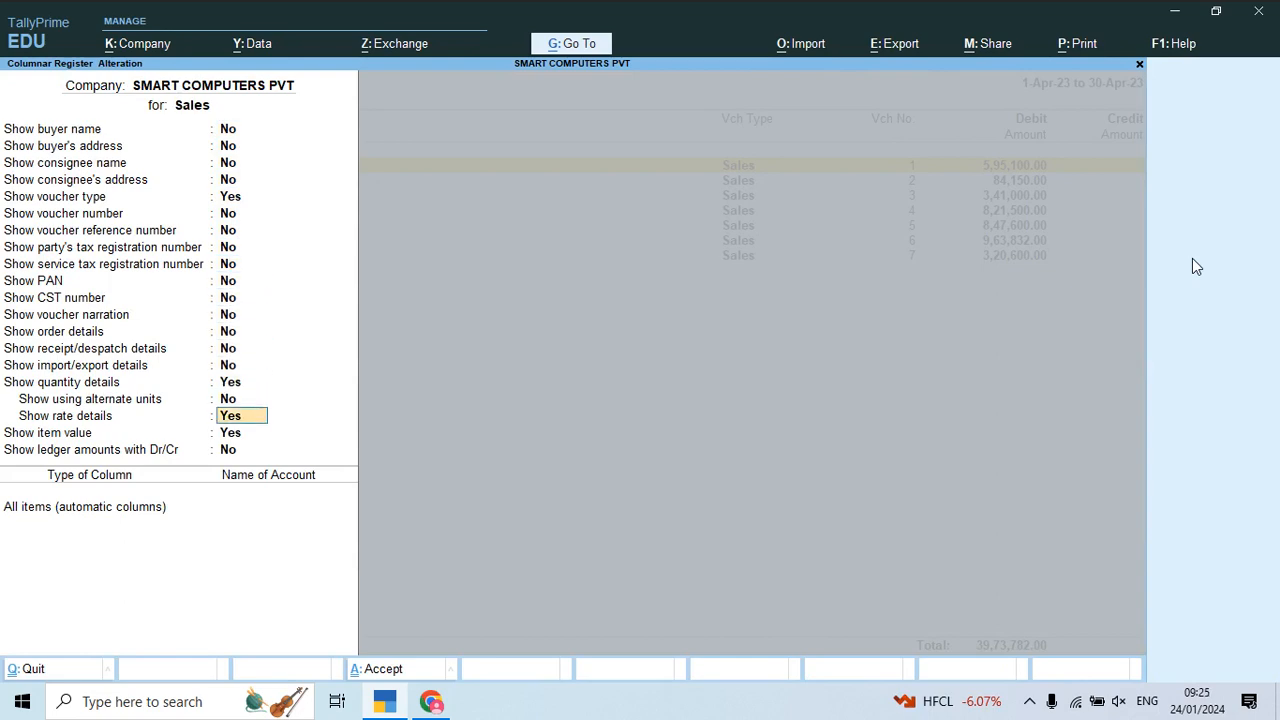
key(Return)
key(ctrl+a)
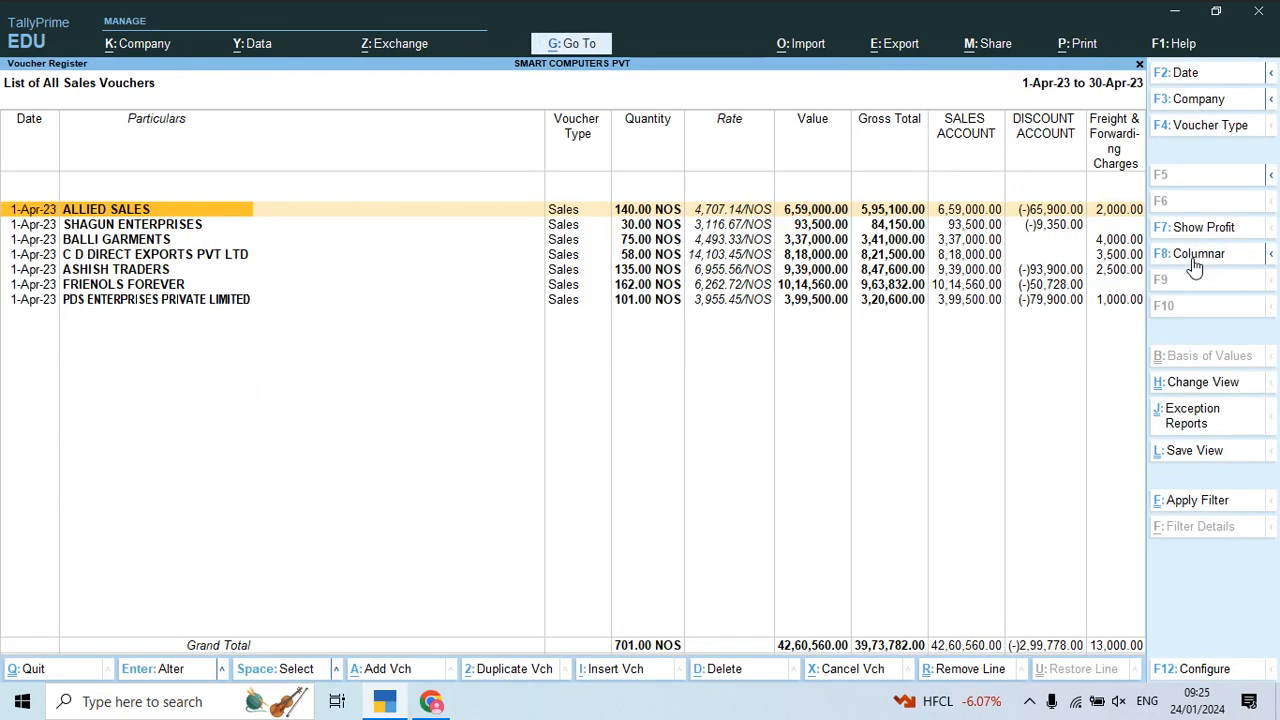
- Examine the Quantity column of the sales vouchers from ALLIED SALES to PDS ENTERPRISES PRIVATE LIMITED
key(Right)
key(Right)
key(Down)
key(Down)
key(Down)
key(Down)
key(Down)
key(Down)
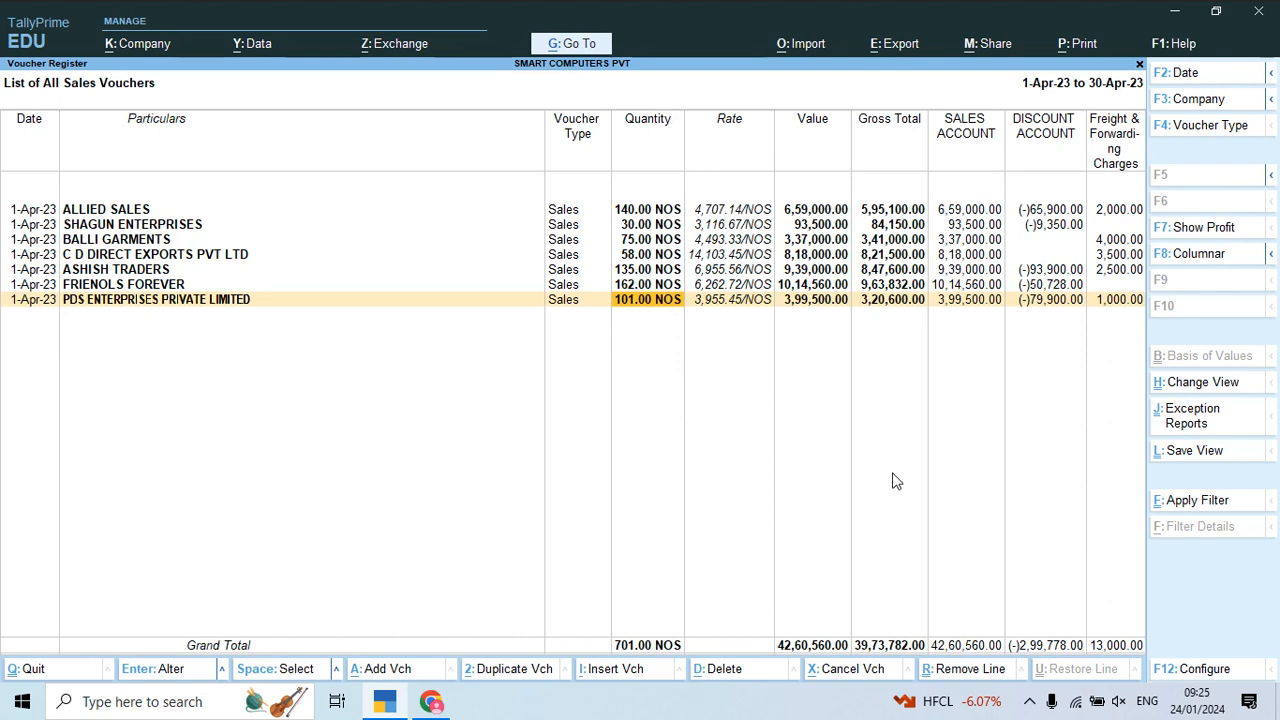
- Read question 8 about Sundry Debtors balances in Project 13.pdf in Chrome, and open the Balance Sheet in TallyPrime
key(alt+Tab)
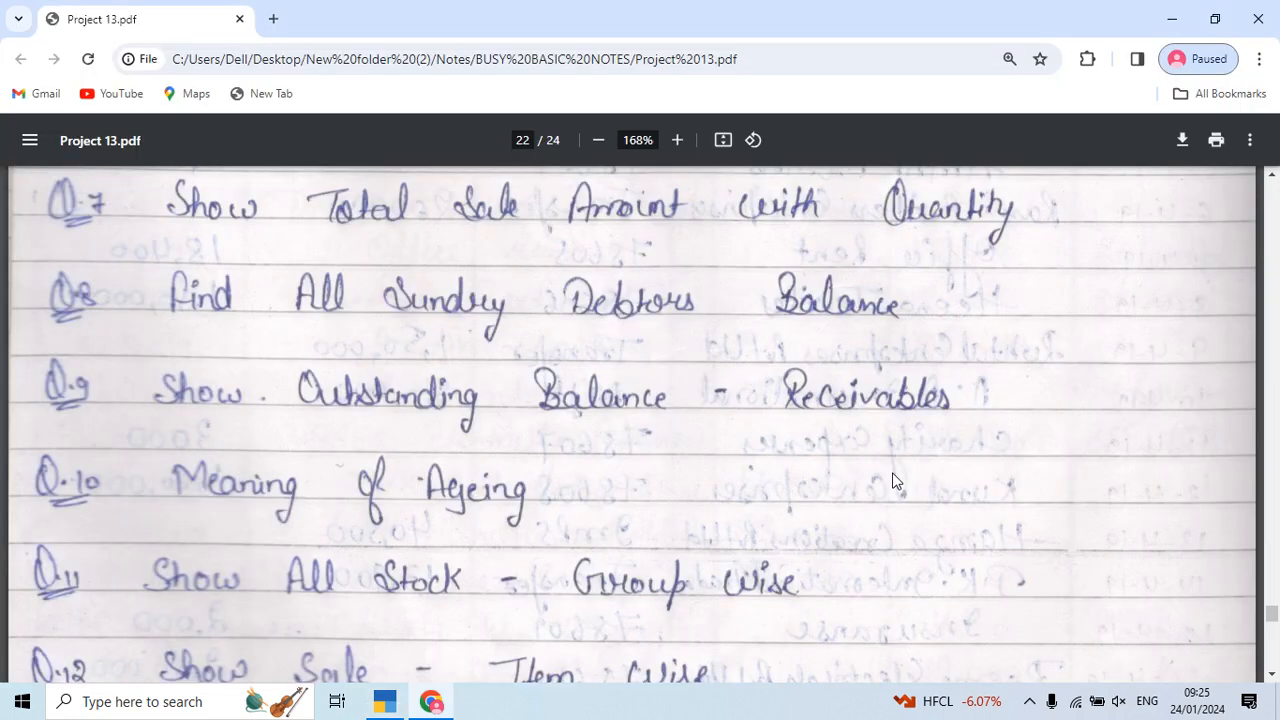
scroll(895, 481, down, 2)
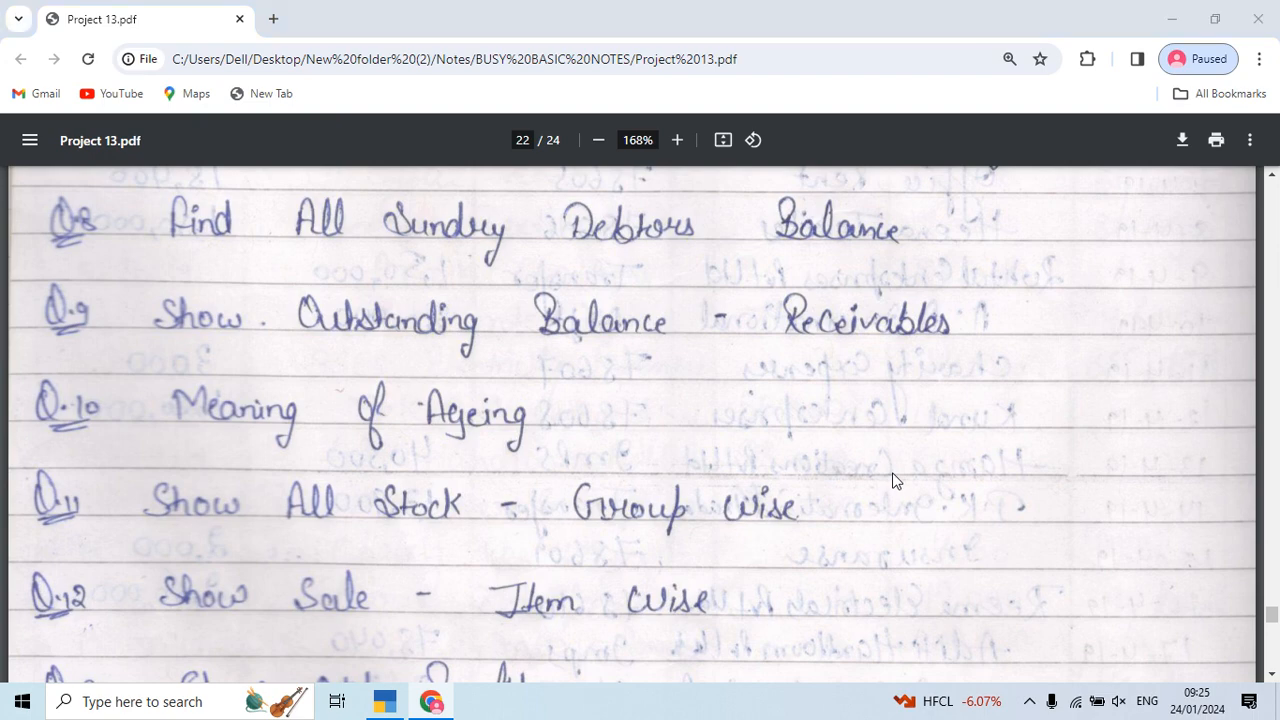
key(alt+Tab)
key(Escape)
key(Escape)
key(Escape)
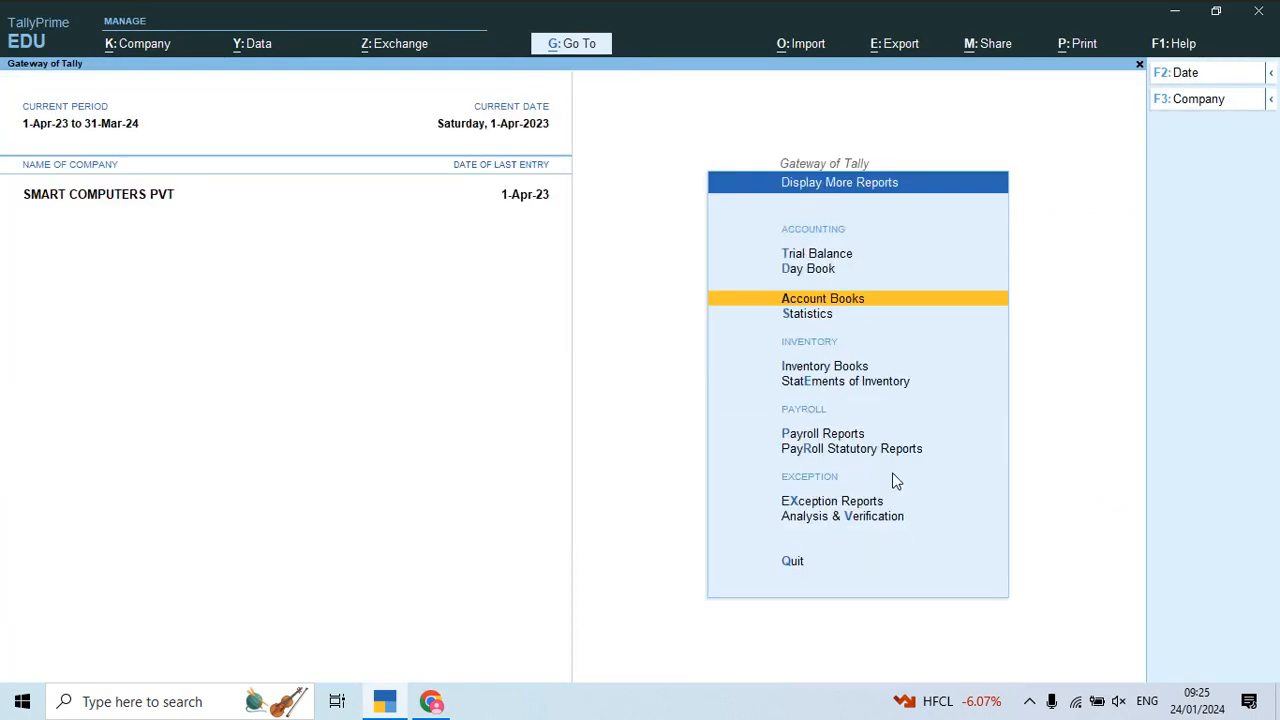
key(Escape)
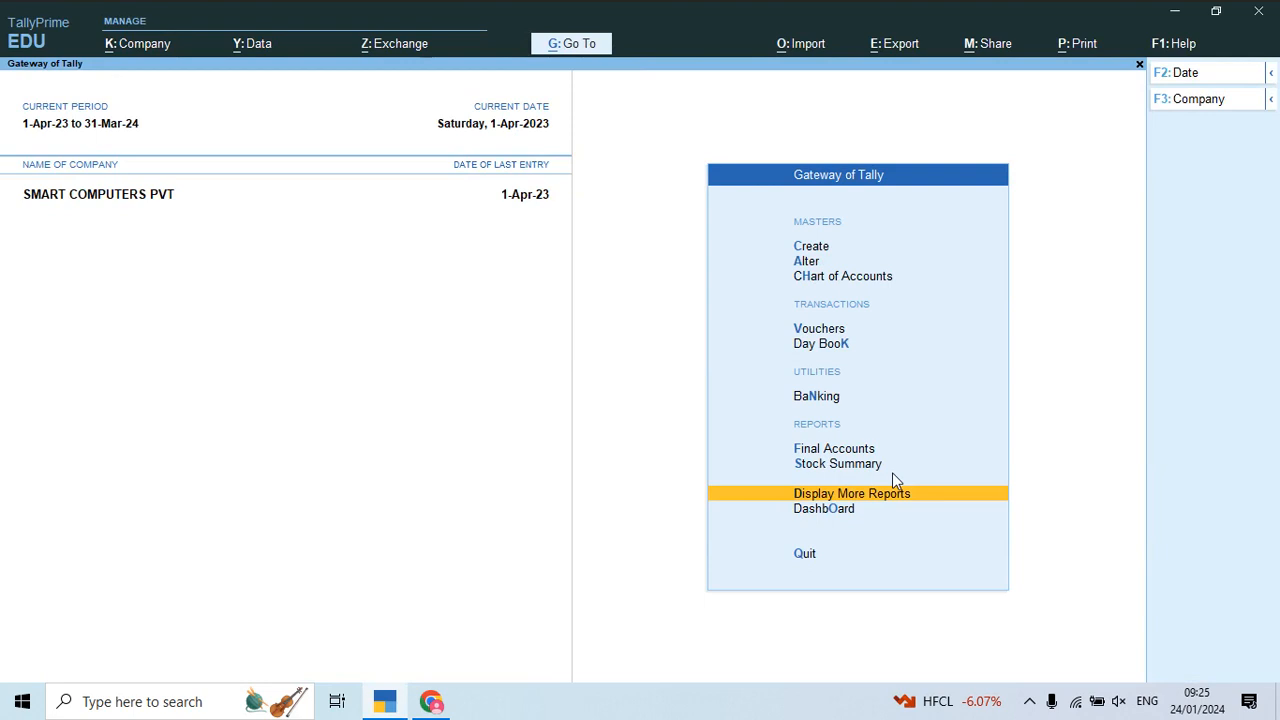
key(Up)
key(Up)
key(Return)
key(Down)
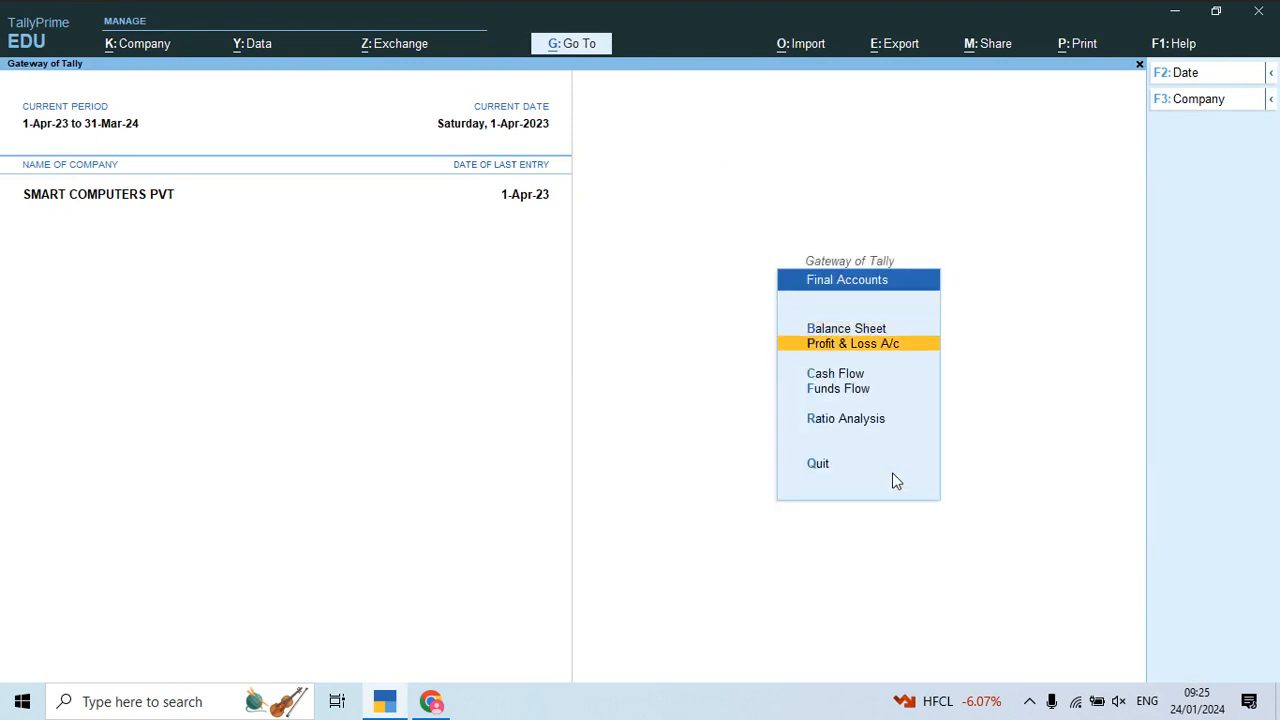
key(Up)
key(Return)
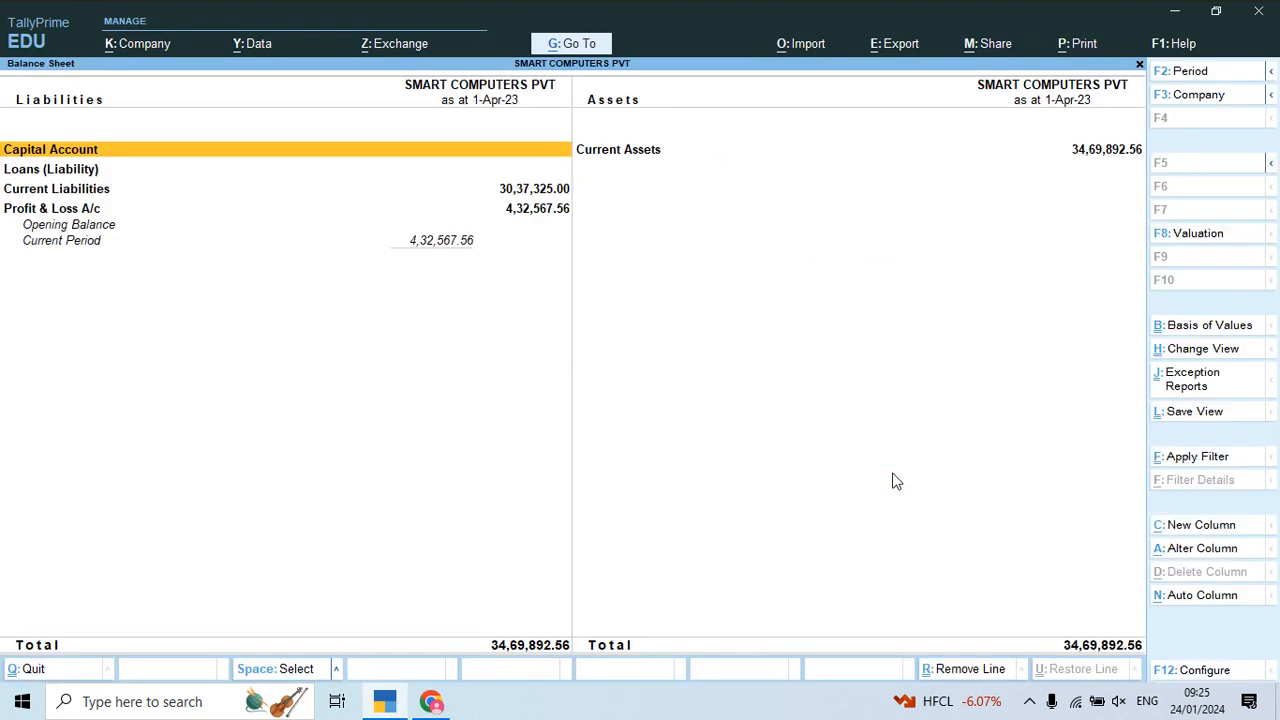
- Drill down from Current Assets in the Balance Sheet to the group summary of Sundry Debtors
key(Right)
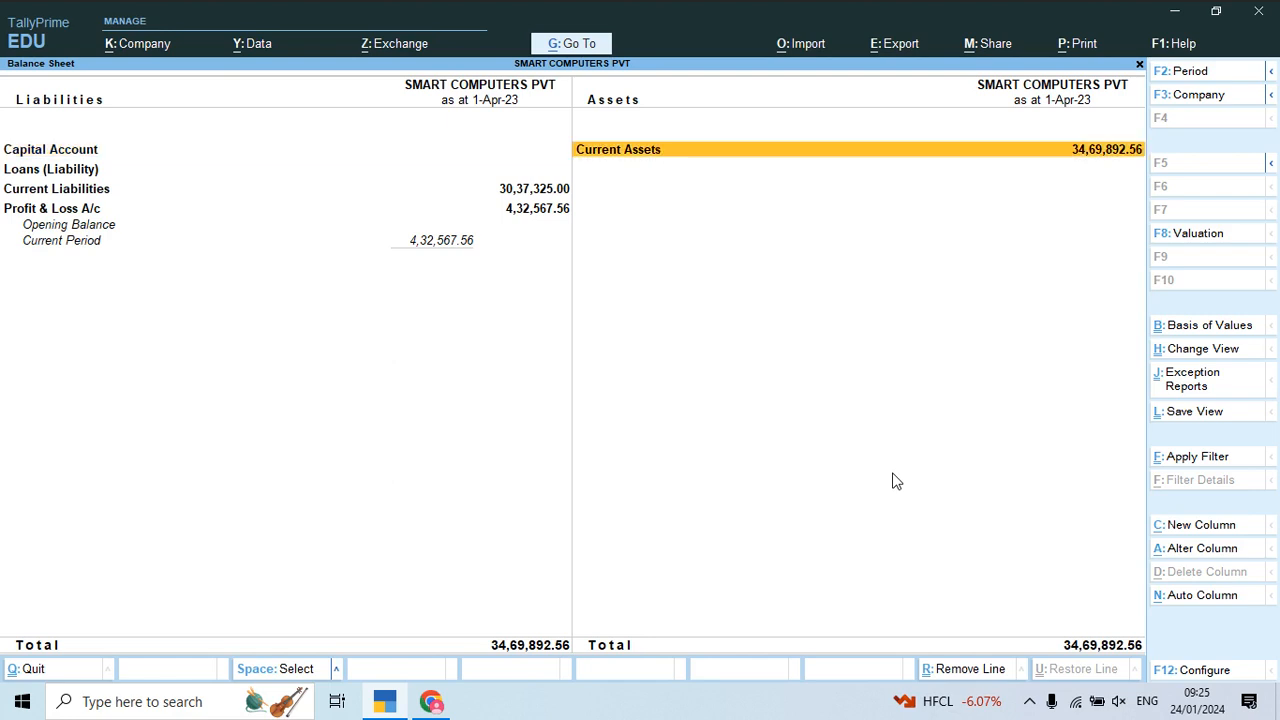
key(Return)
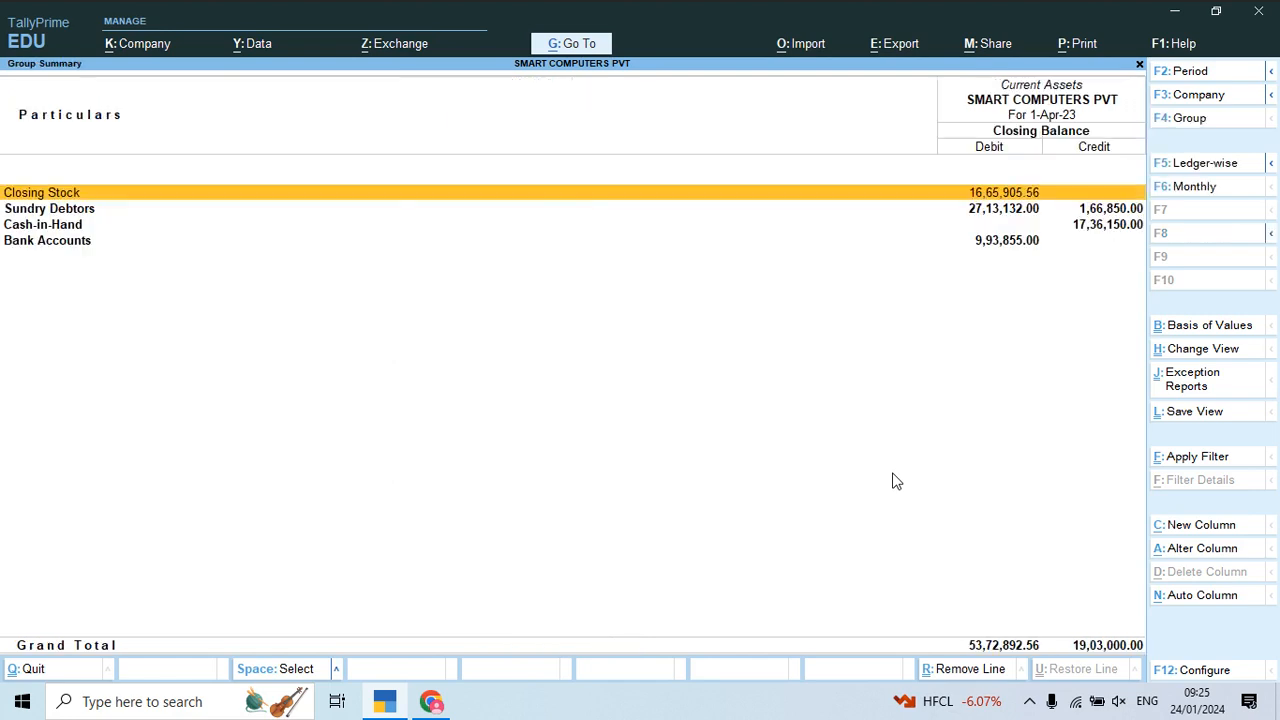
key(Down)
key(Down)
key(Down)
key(Up)
key(Up)
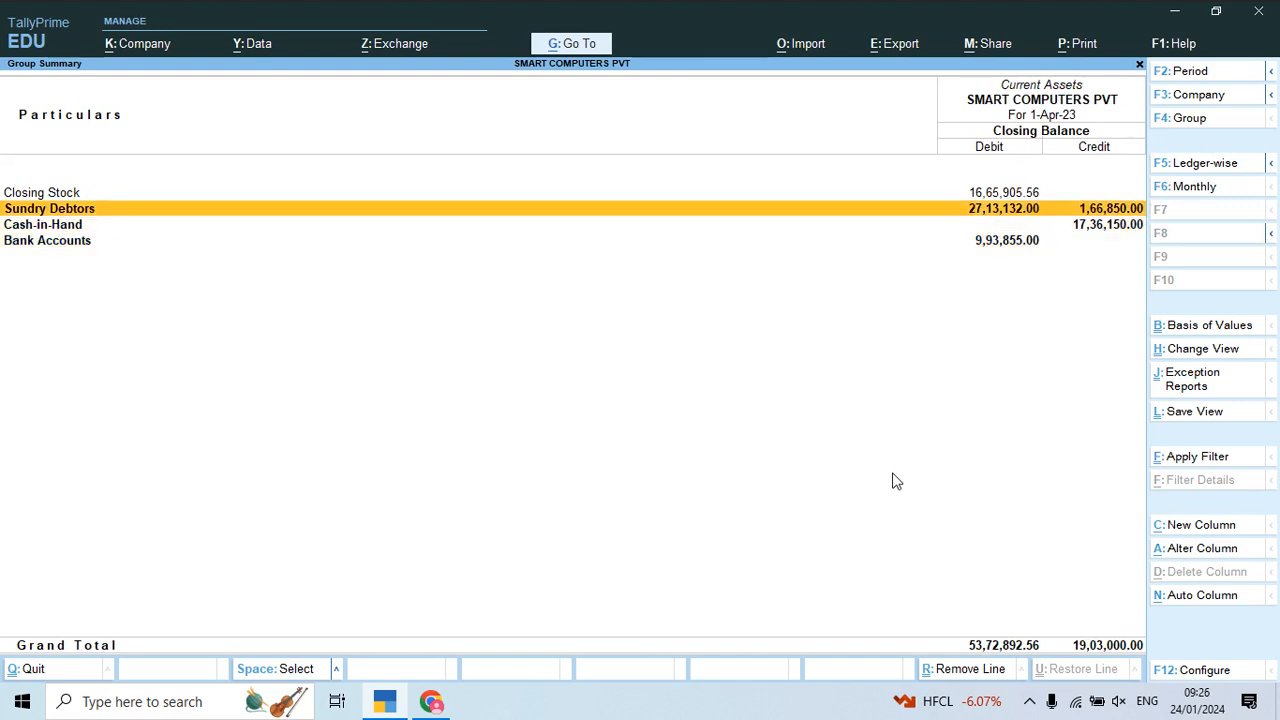
key(Return)
- Examine the closing debit and credit balances of the Sundry Debtors parties down to SHAGUN ENTERPRISES and back up the list
key(Down)
key(Down)
key(Down)
key(Down)
key(Down)
key(Down)
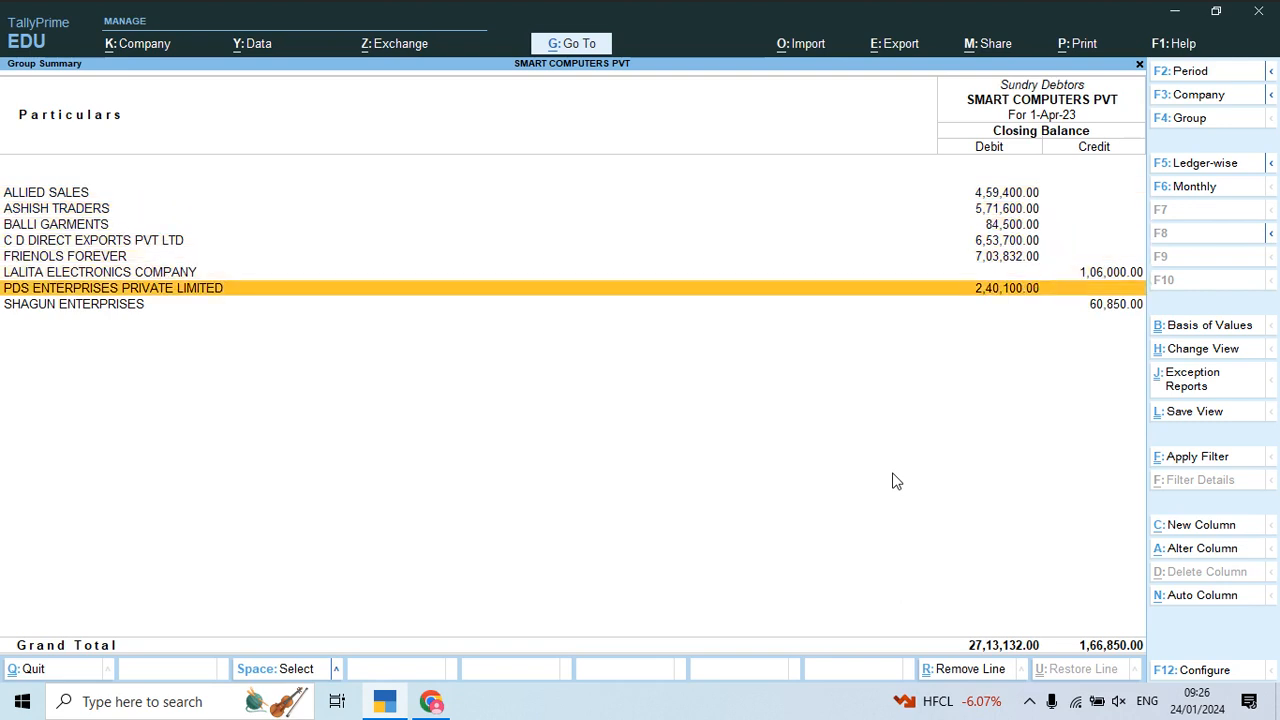
key(Down)
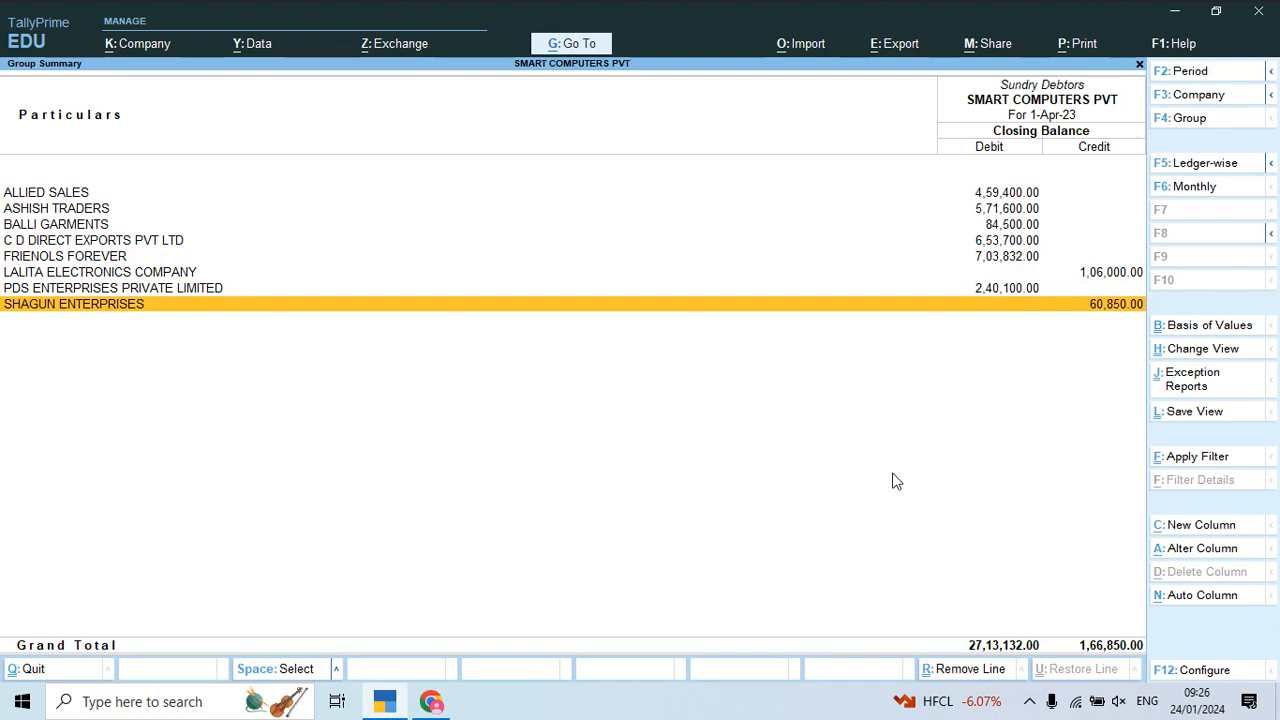
key(Up)
key(Up)
key(Up)
key(Up)
key(Up)
key(Up)
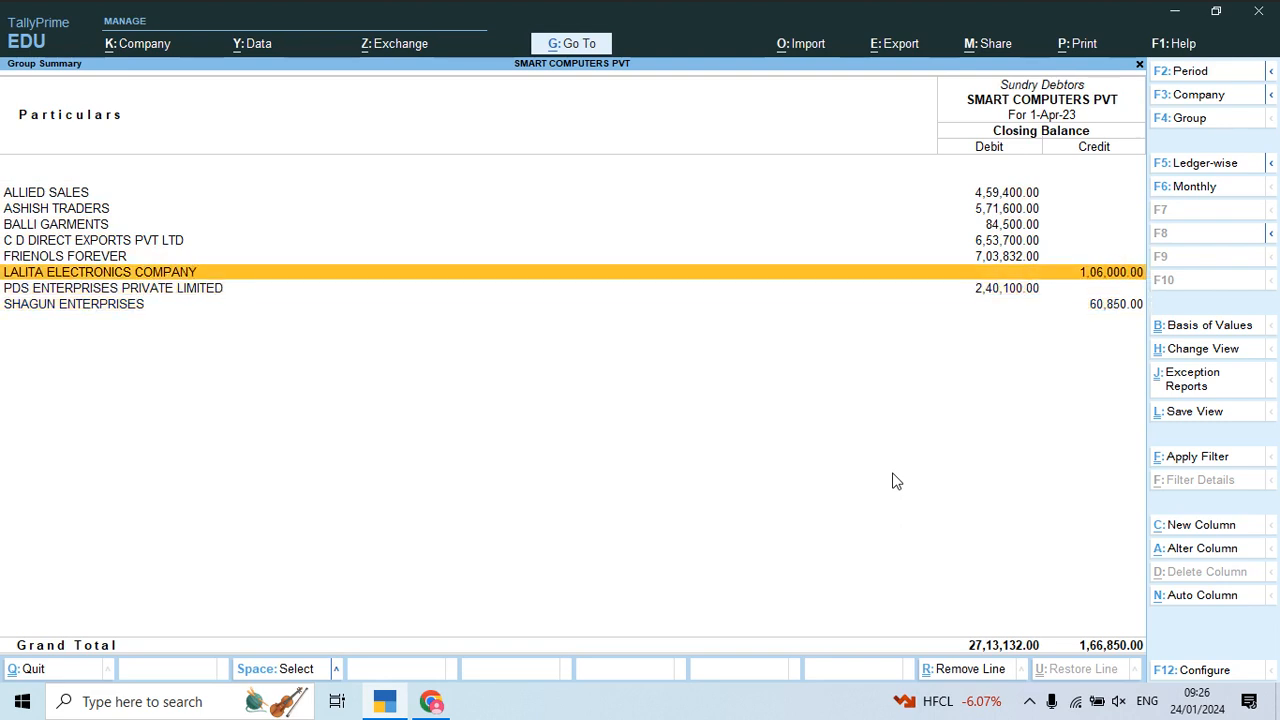
- Examine the Sundry Debtors closing balances again, from ALLIED SALES down to SHAGUN ENTERPRISES and back
key(Up)
key(Down)
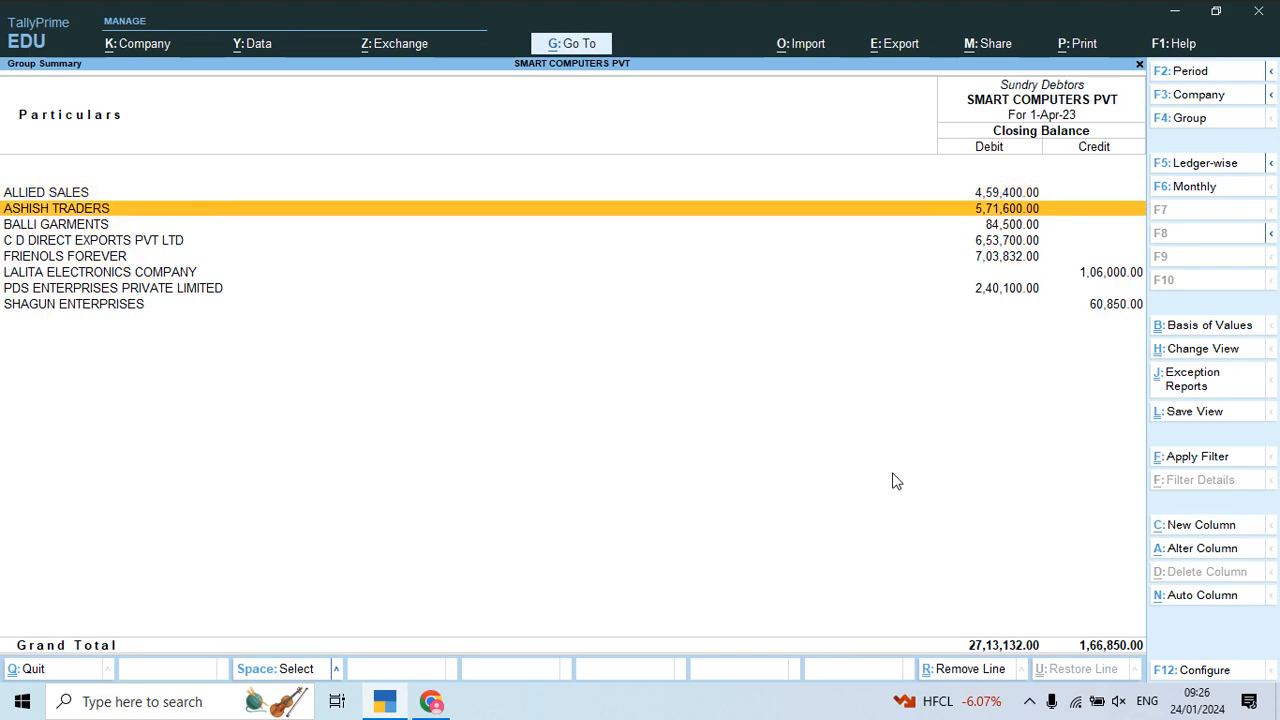
key(Down)
key(Down)
key(Down)
key(Down)
key(Down)
key(Down)
key(Up)
key(Up)
key(Up)
key(Up)
key(Up)
key(Up)
key(Up)
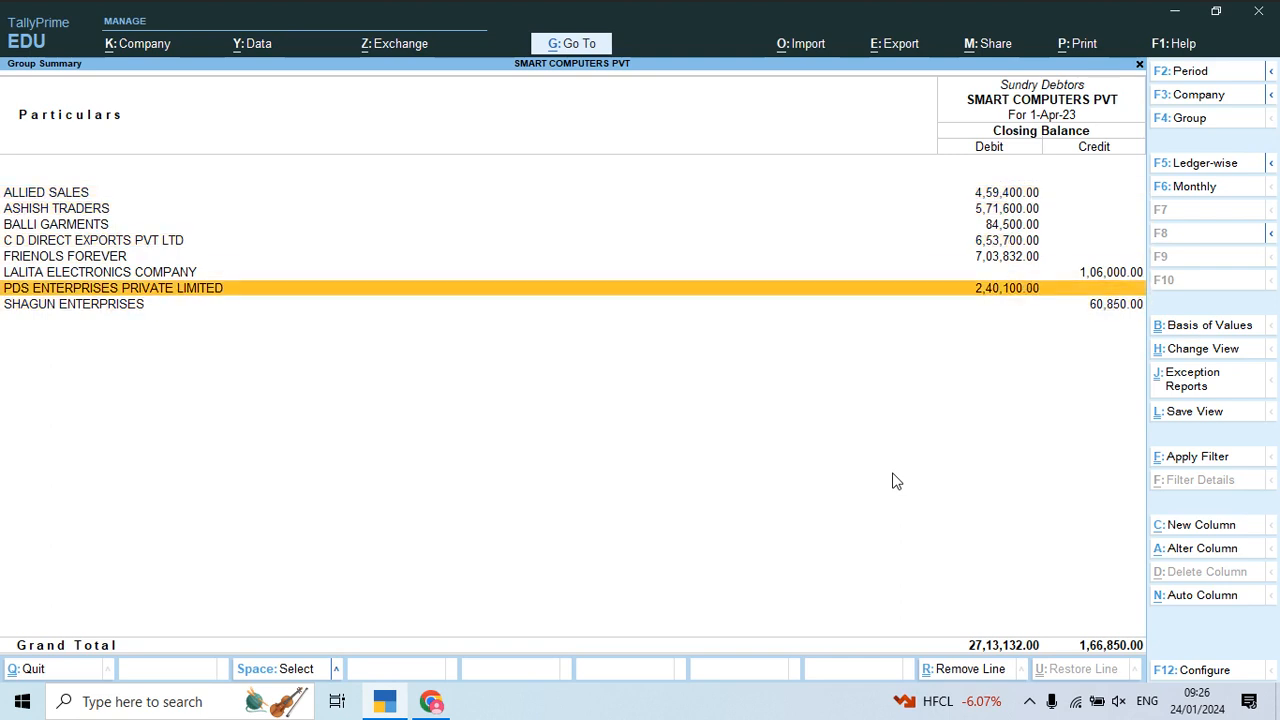
key(Down)
key(Down)
key(Down)
key(Down)
key(Down)
key(Down)
key(Down)
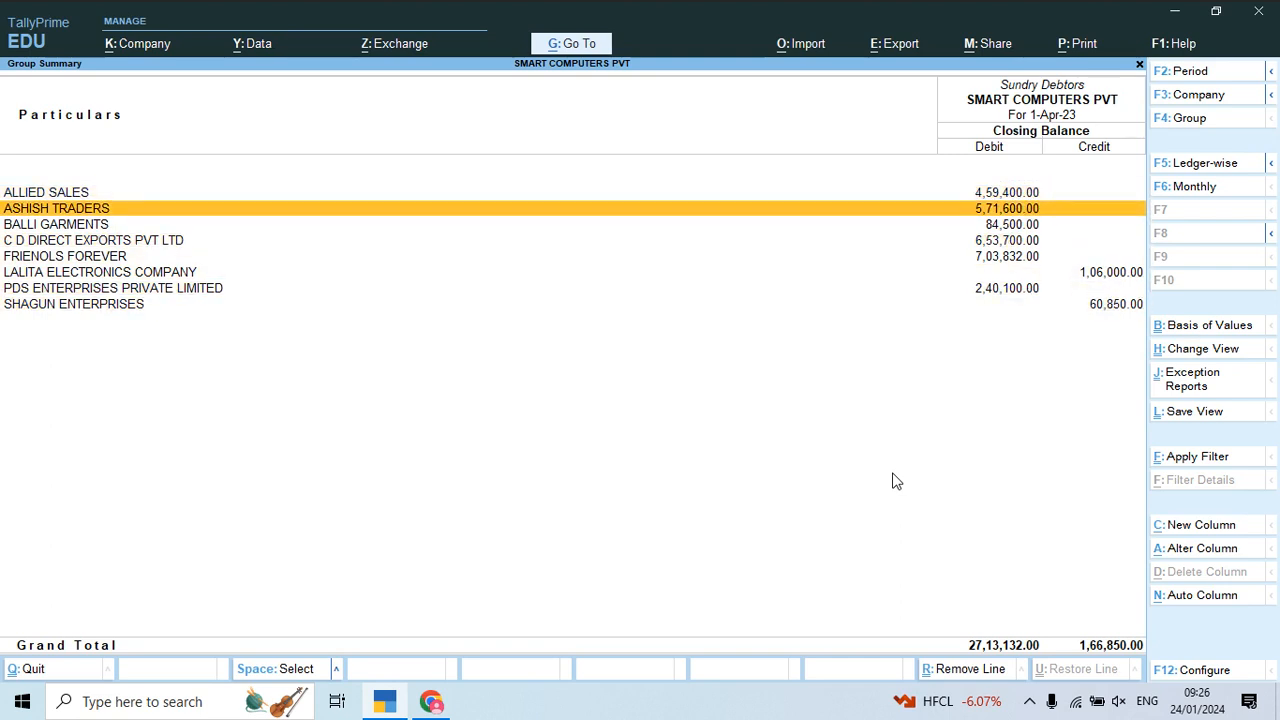
- Read question 9 about outstanding receivables in Project 13.pdf in Chrome, and compare it with the Sundry Debtors list in TallyPrime
key(alt+Tab)
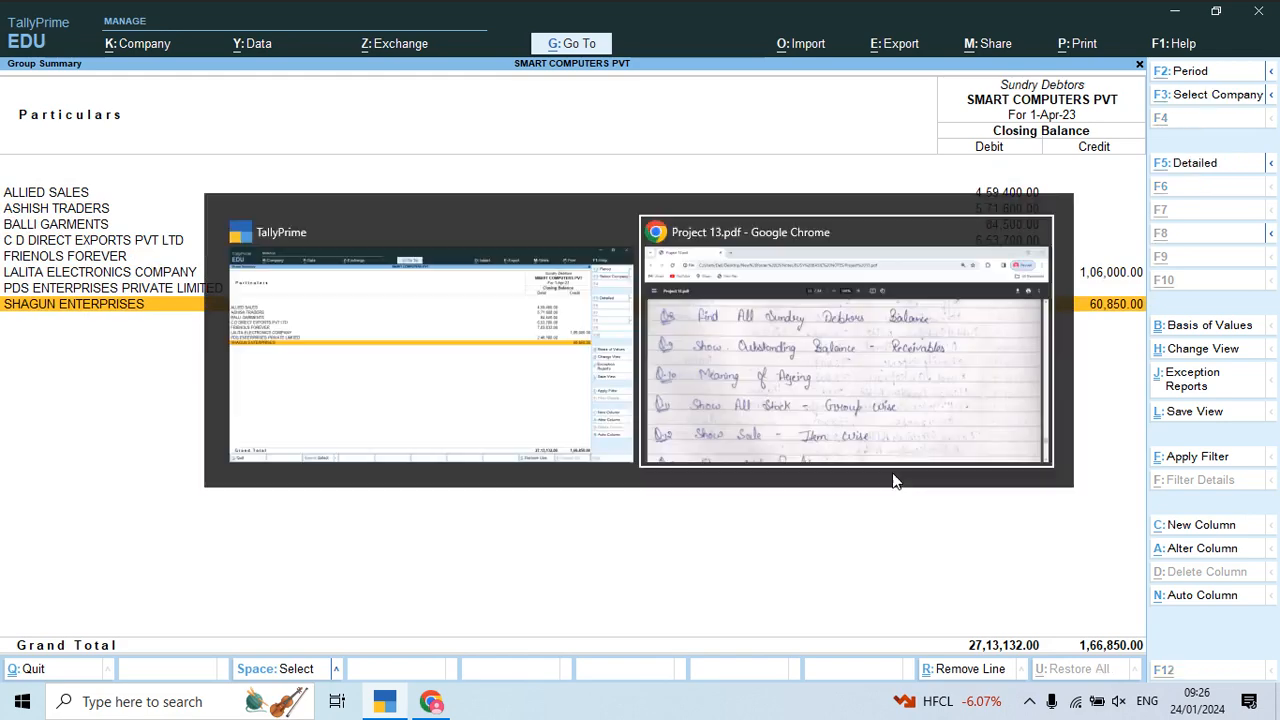
scroll(895, 481, down, 2)
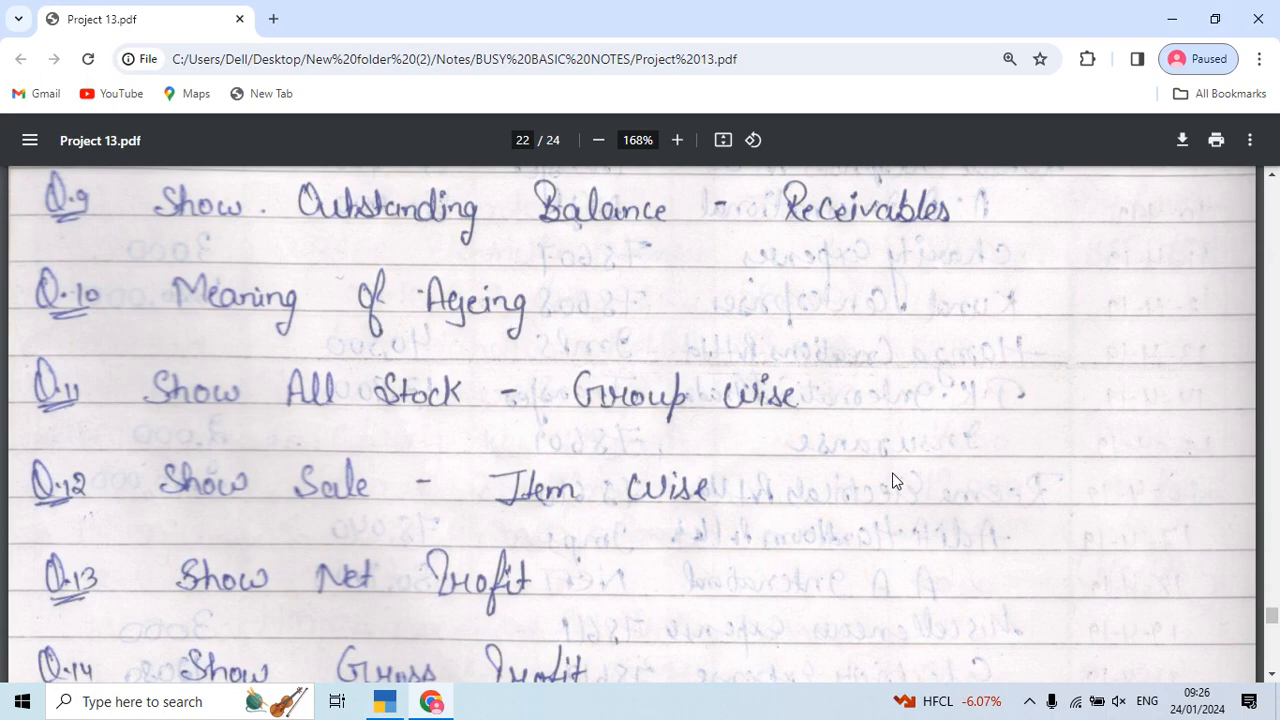
key(alt+Tab)
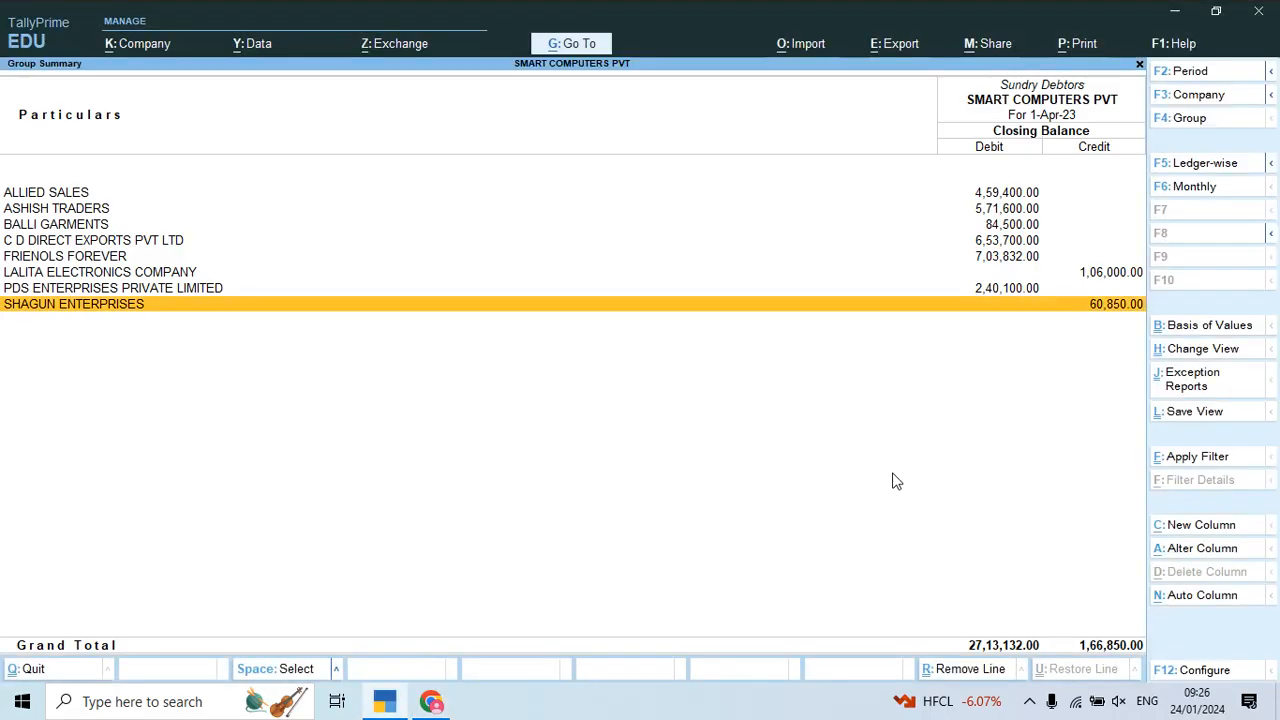
key(Up)
key(Up)
key(Up)
key(Up)
key(Up)
key(Up)
key(Up)
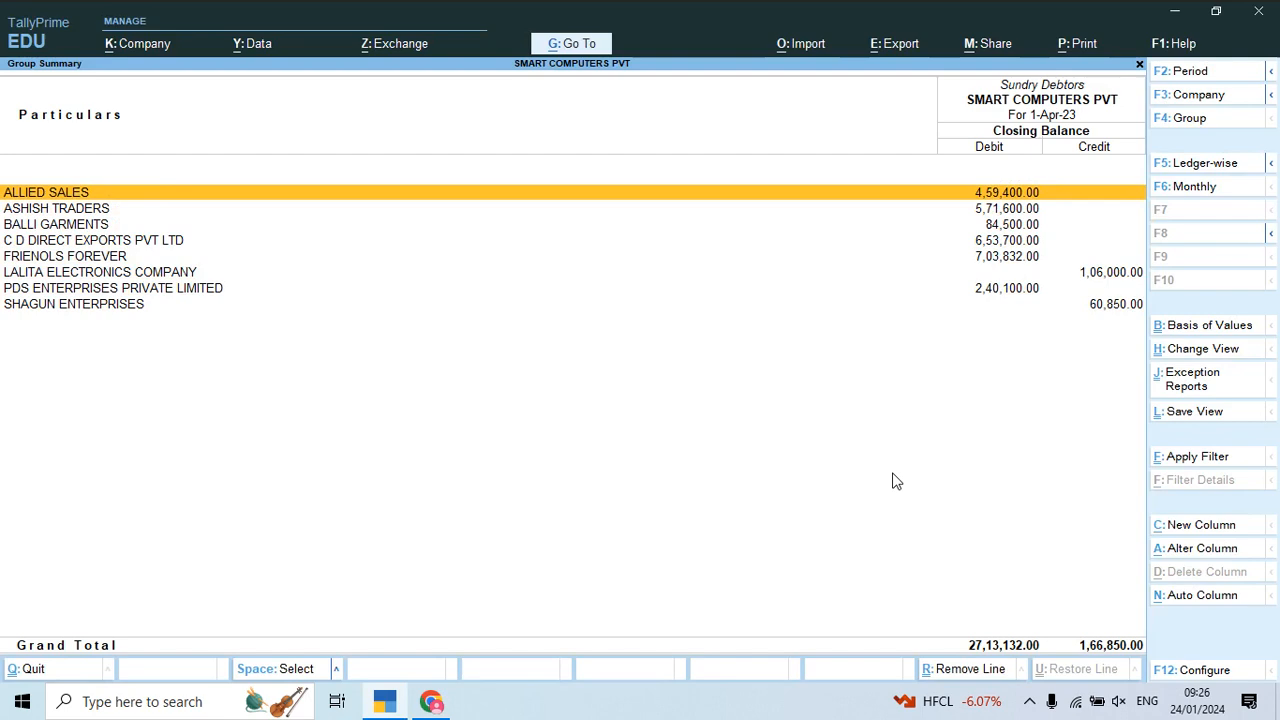
key(alt+Tab)
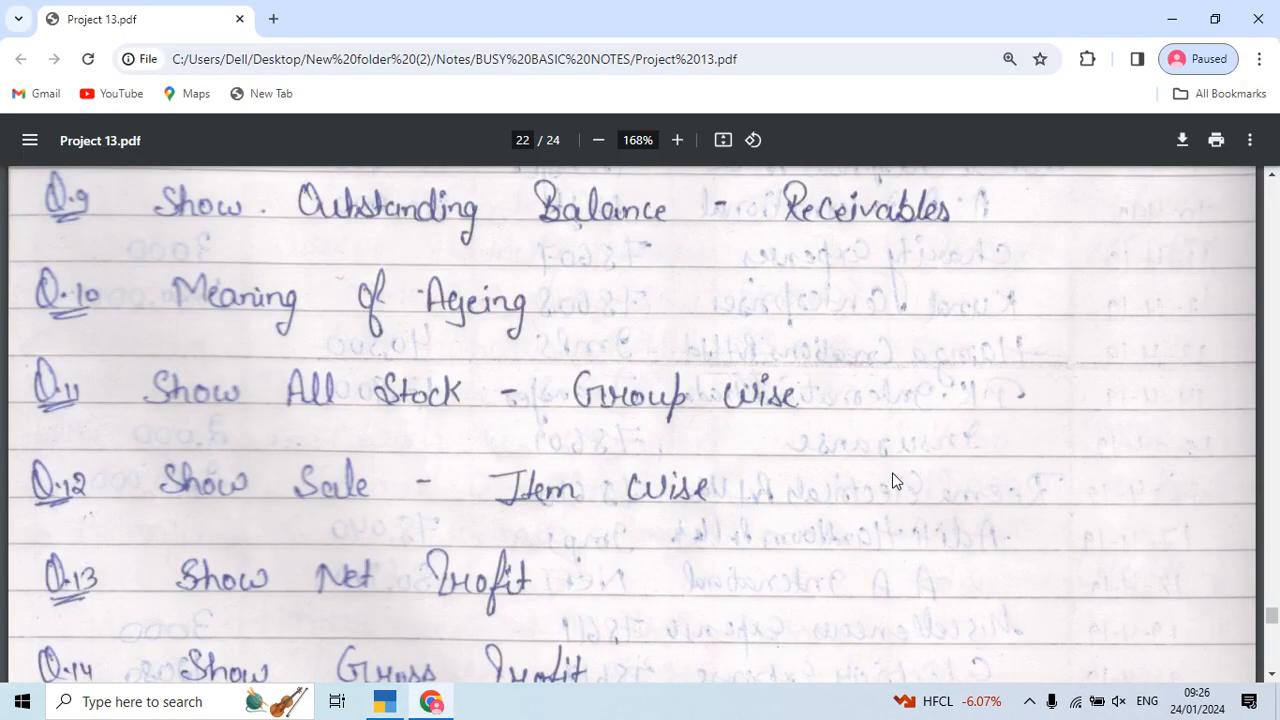
- Return to the Gateway of Tally in TallyPrime, enable Bill-wise entry in the company features, and save them
key(alt+Tab)
key(Escape)
key(Escape)
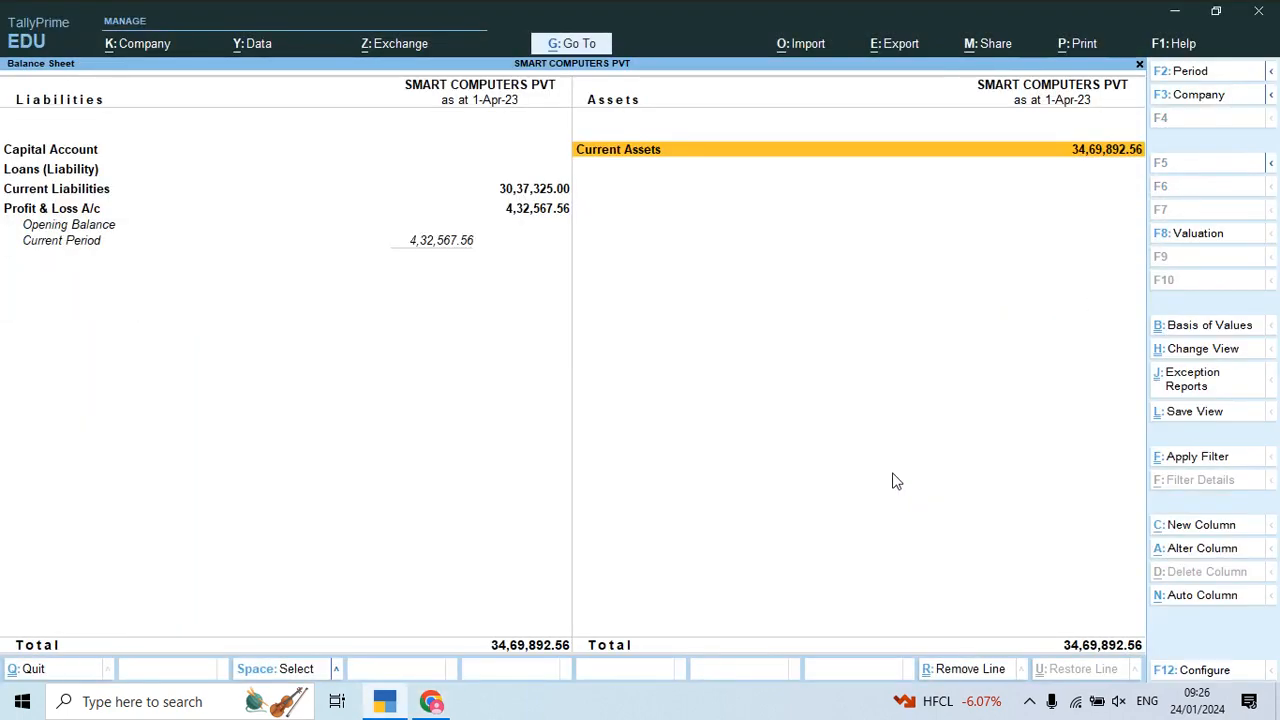
key(Escape)
key(Escape)
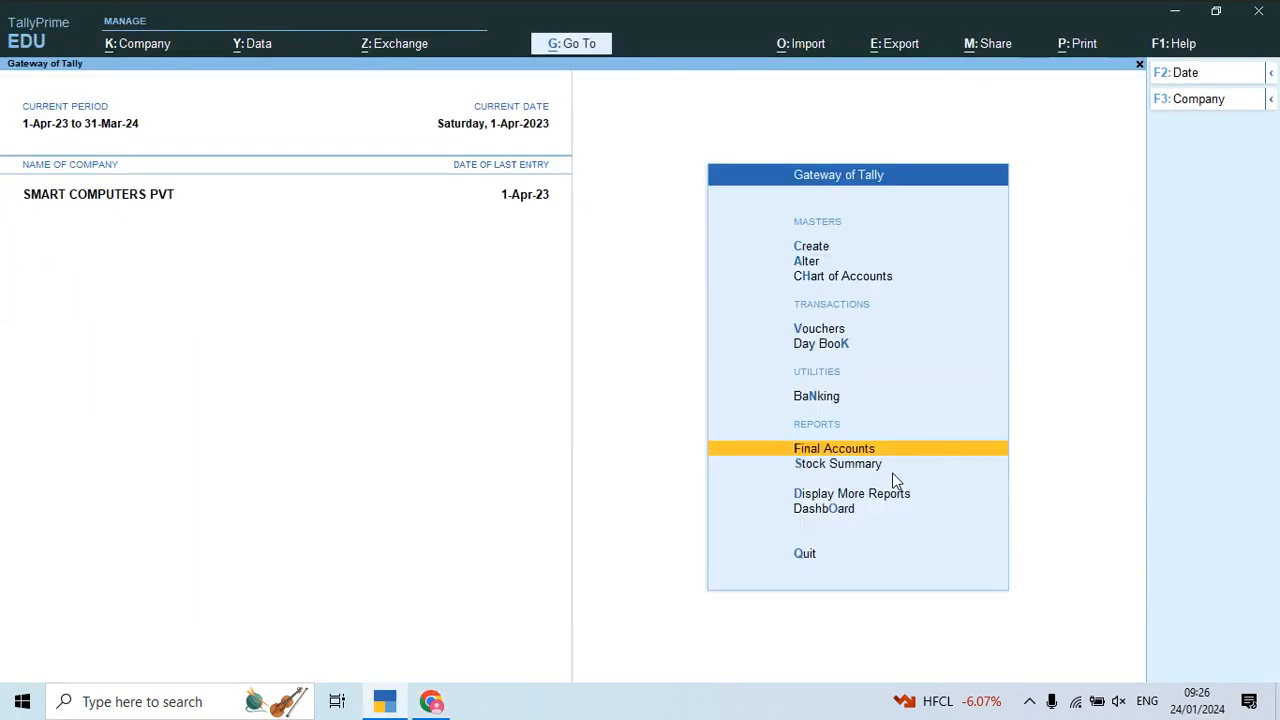
key(F11)
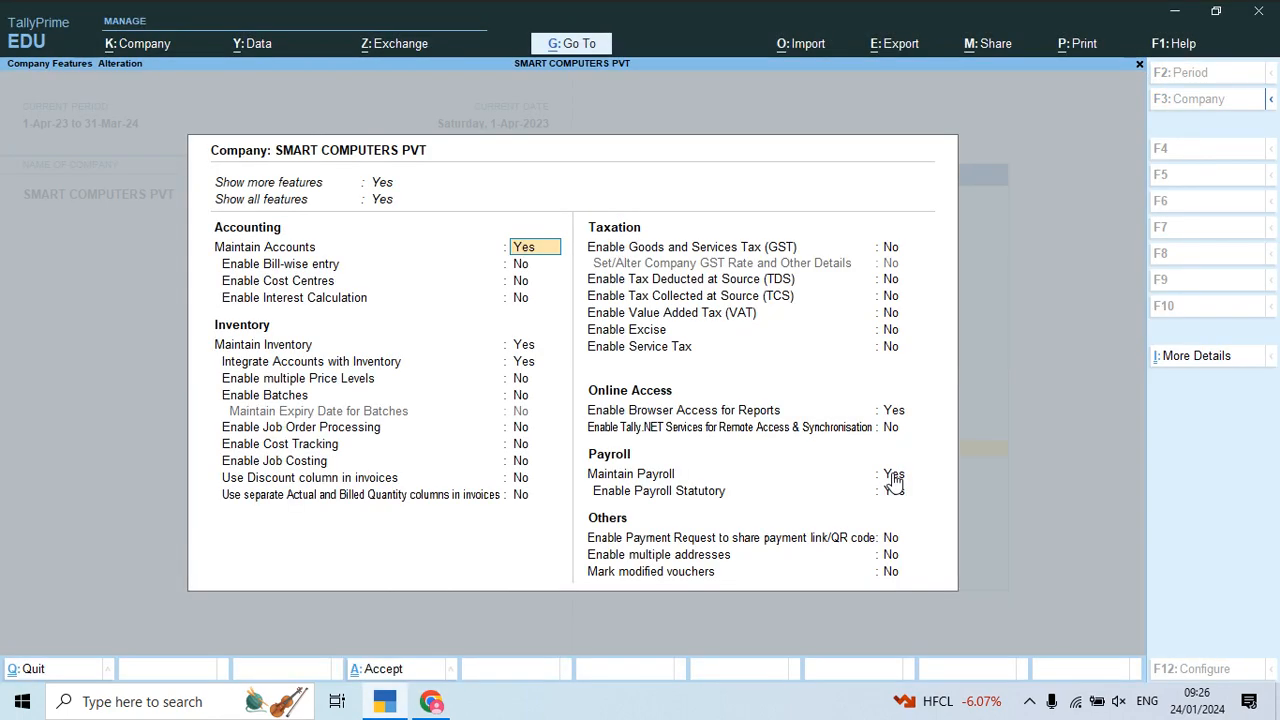
key(Return)
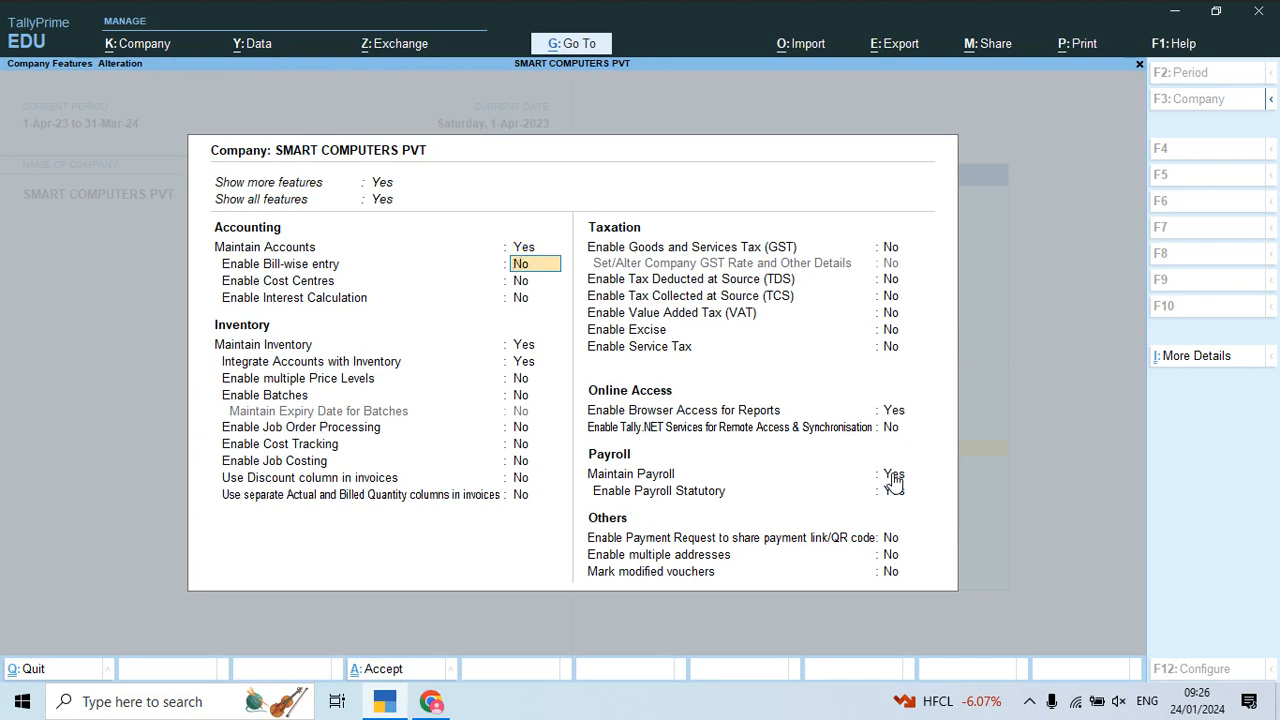
text(y)
key(Return)
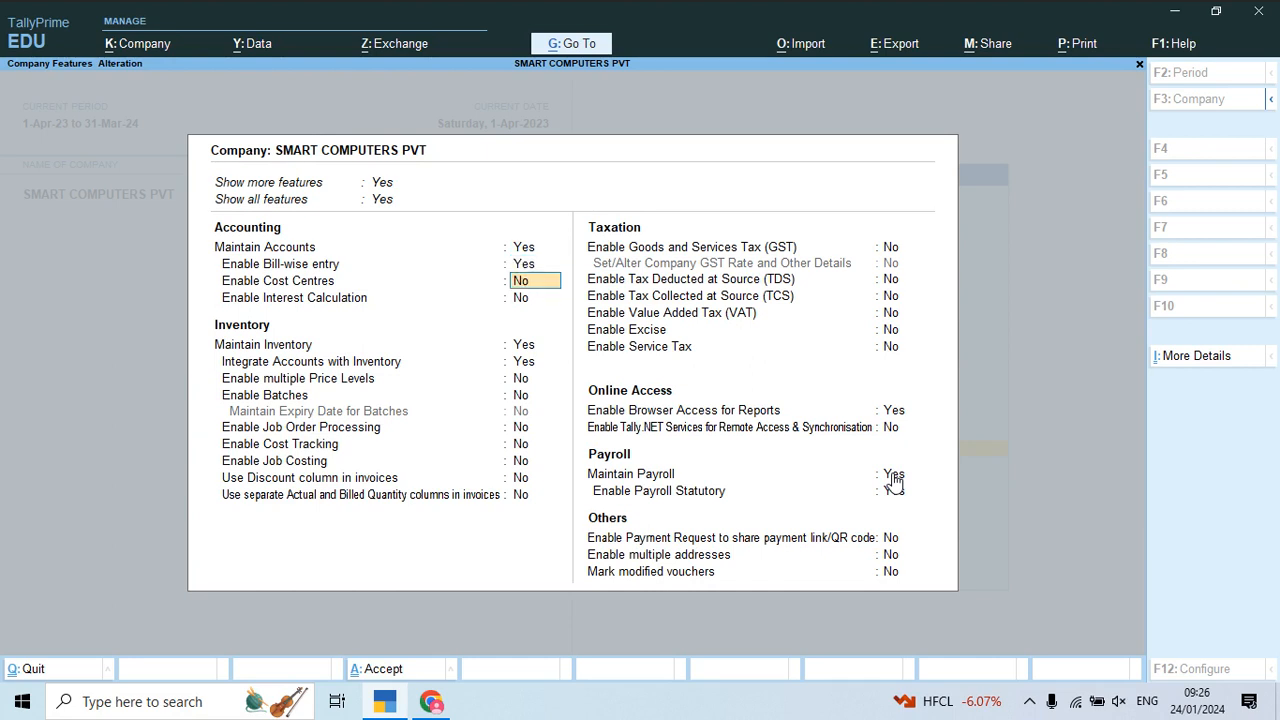
key(ctrl+a)
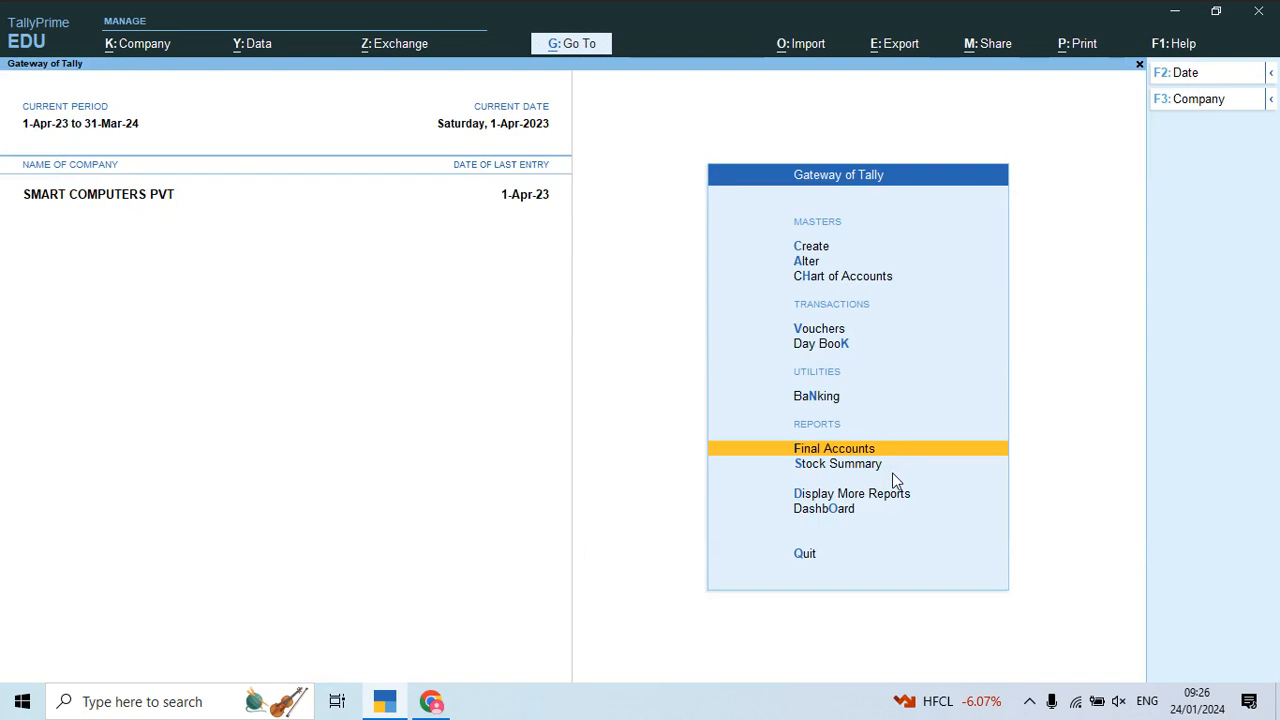
- Open the Statements of Accounts section among the additional reports of the Gateway of Tally
key(Down)
key(Down)
key(Return)
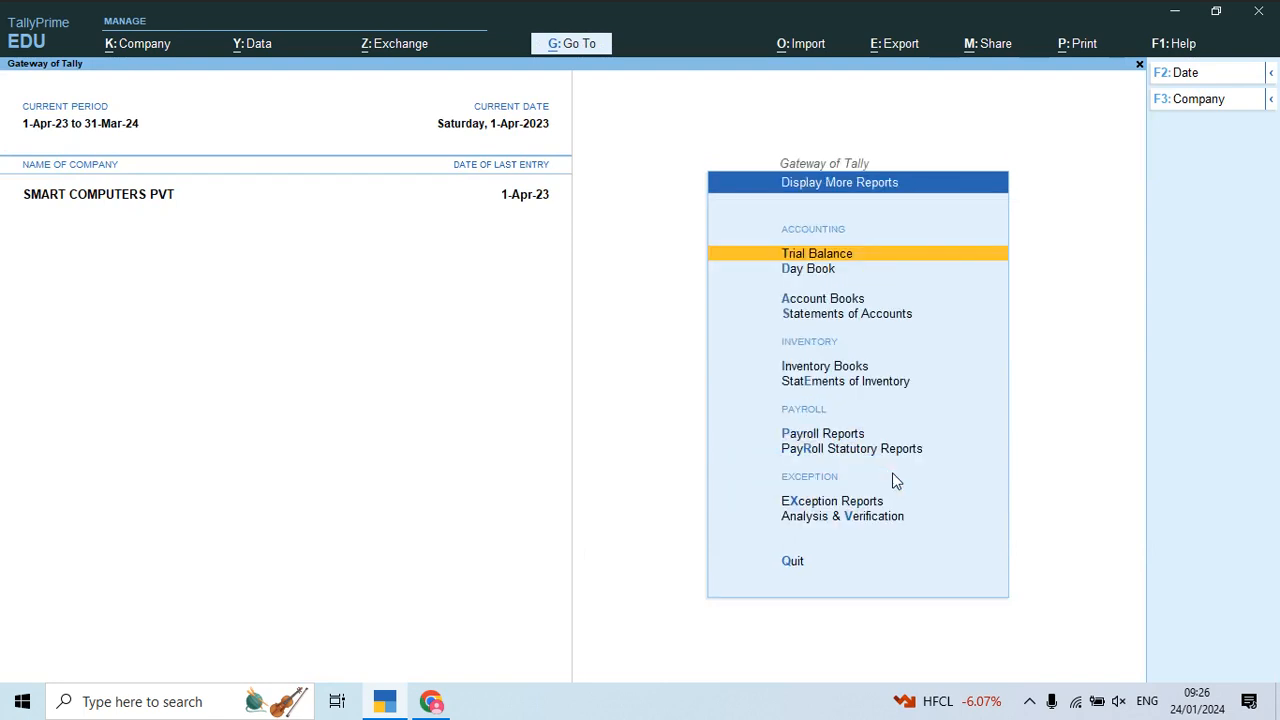
key(Down)
key(Down)
key(Down)
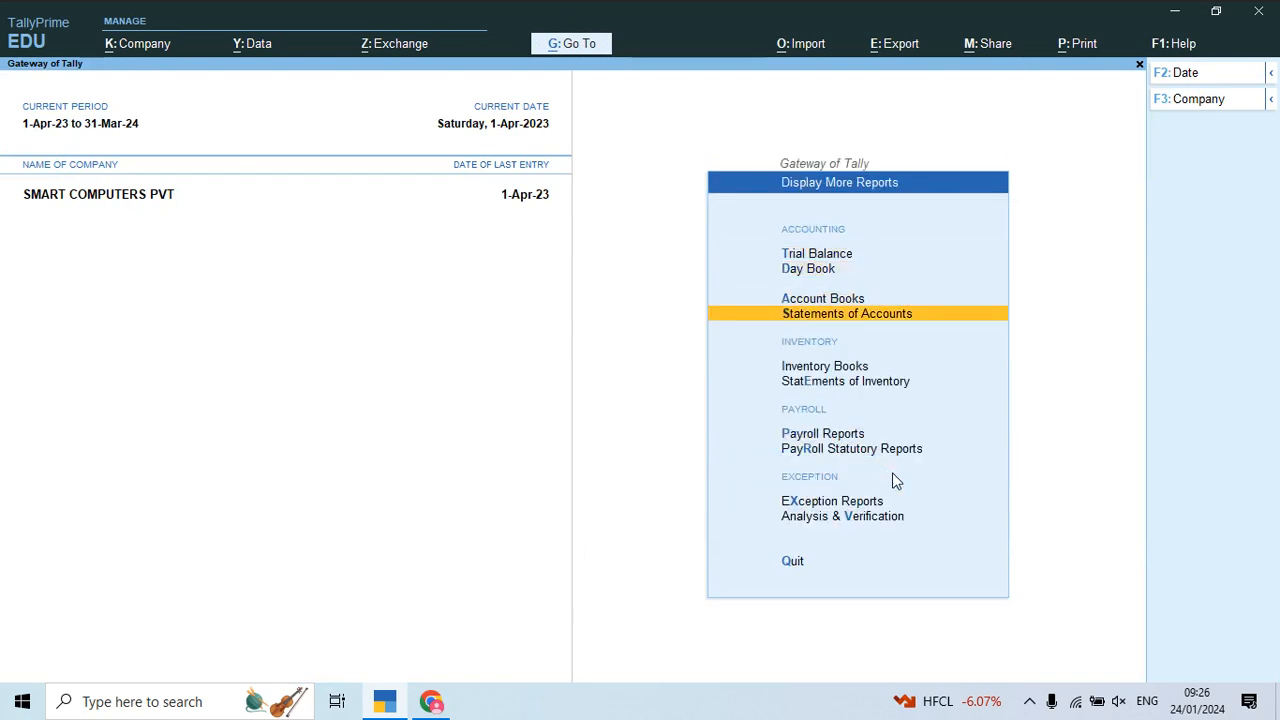
key(Return)
- Open the Receivables report under Outstandings to show the company's pending bills
key(Down)
key(Up)
key(Down)
key(Up)
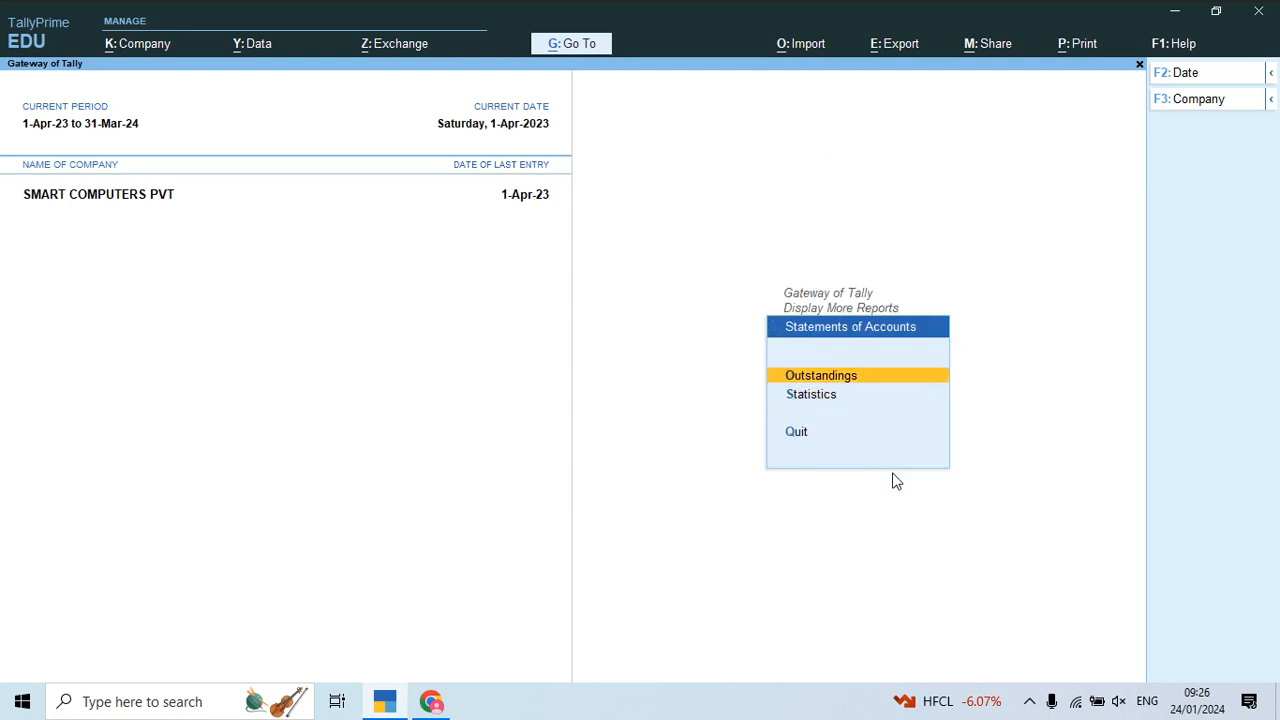
key(Return)
key(Down)
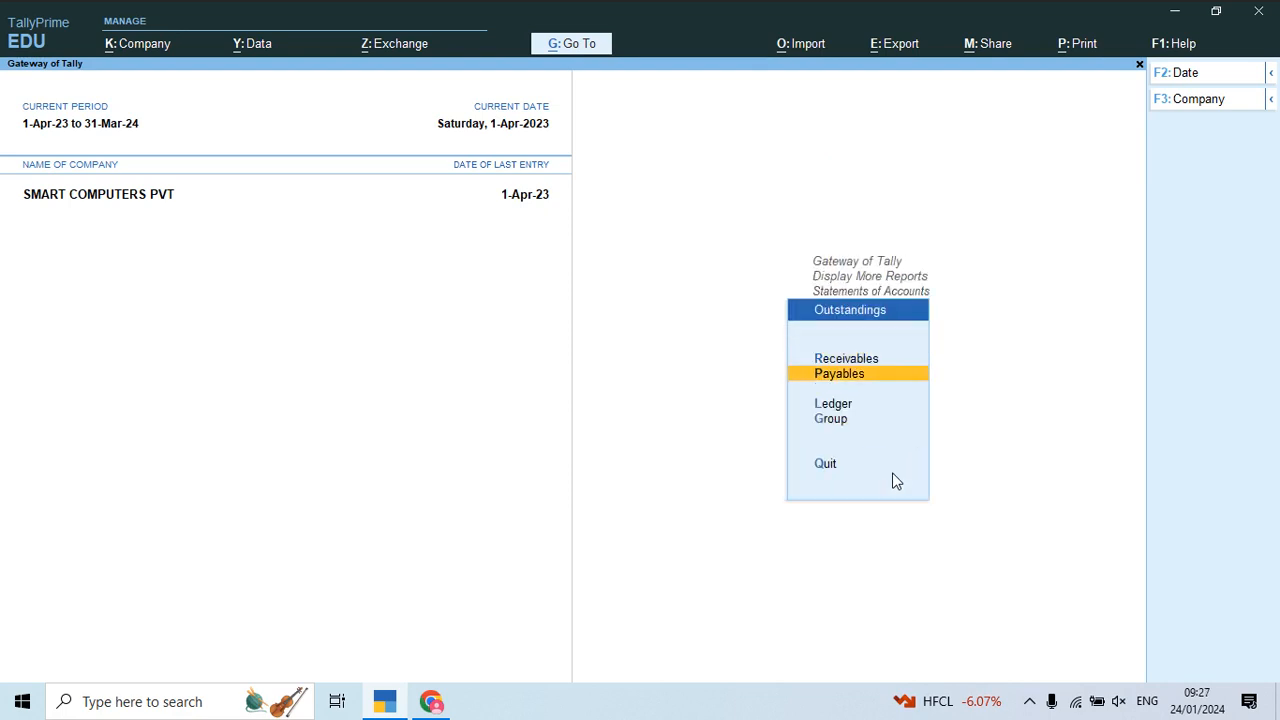
key(Up)
key(Down)
key(Up)
key(Return)
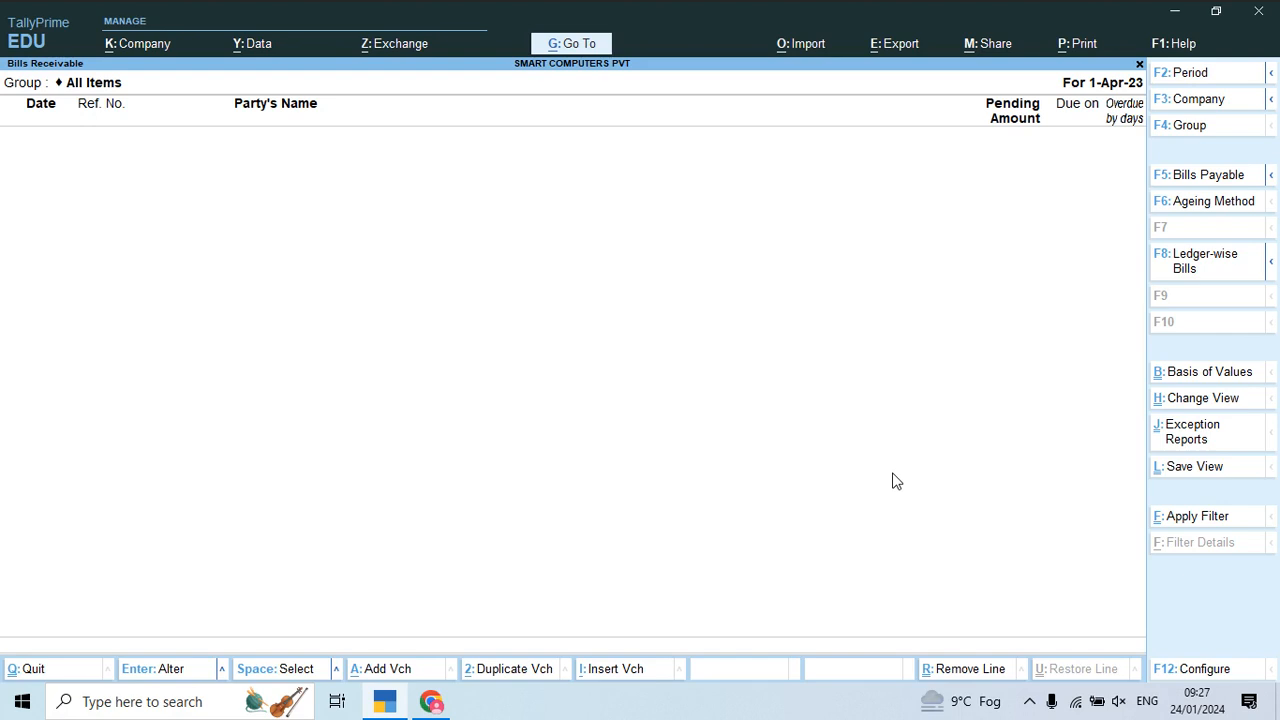
- Leave Bills Receivable and display the group outstandings for Sundry Debtors
key(Escape)
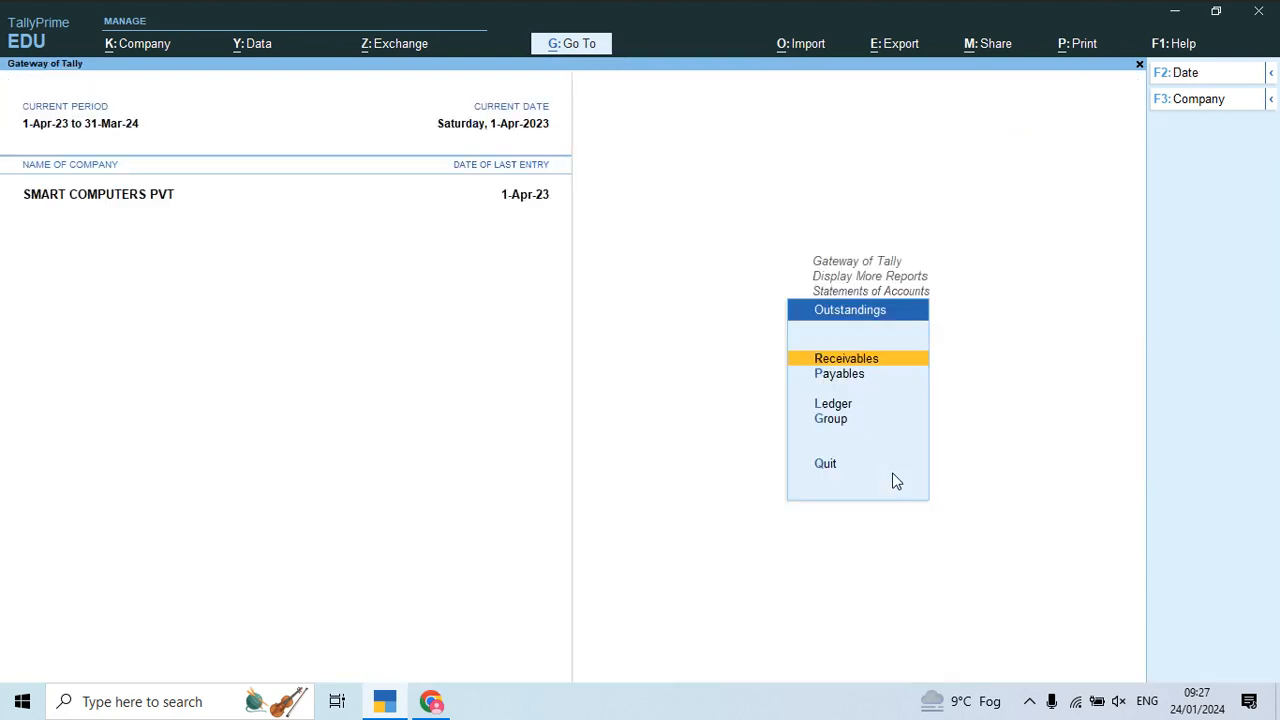
key(Down)
key(Down)
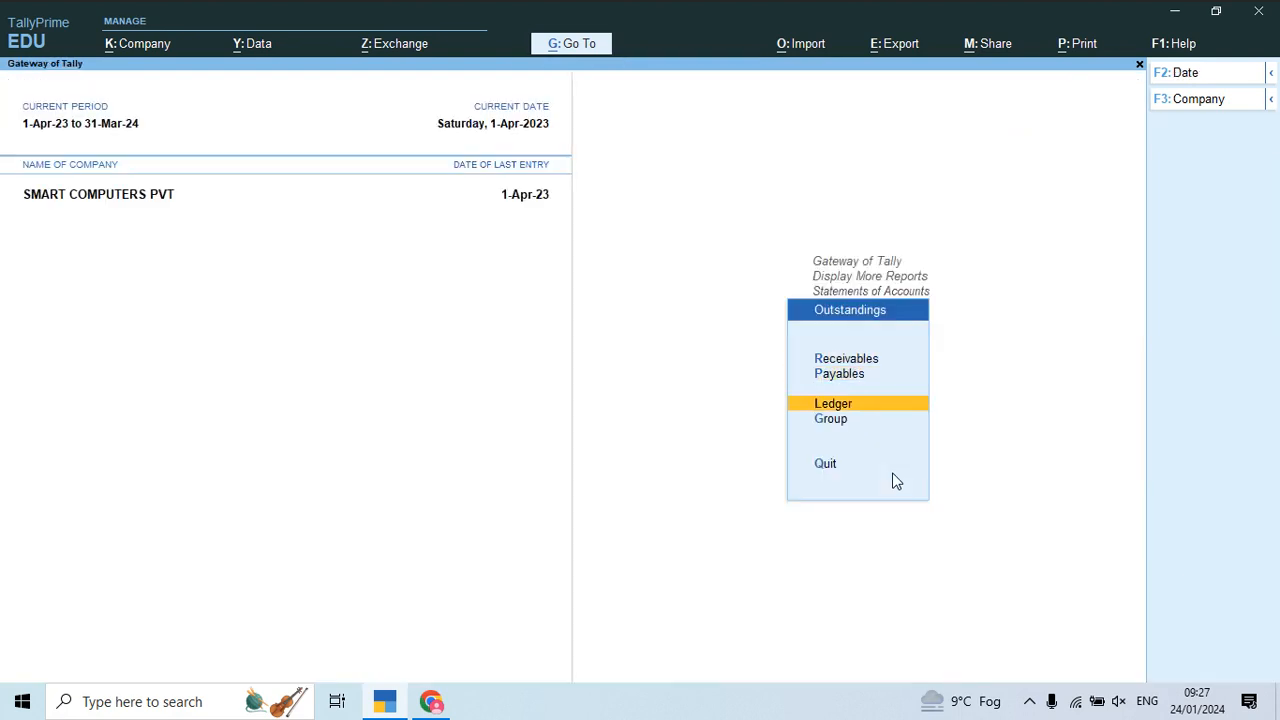
key(Down)
key(Return)
key(Down)
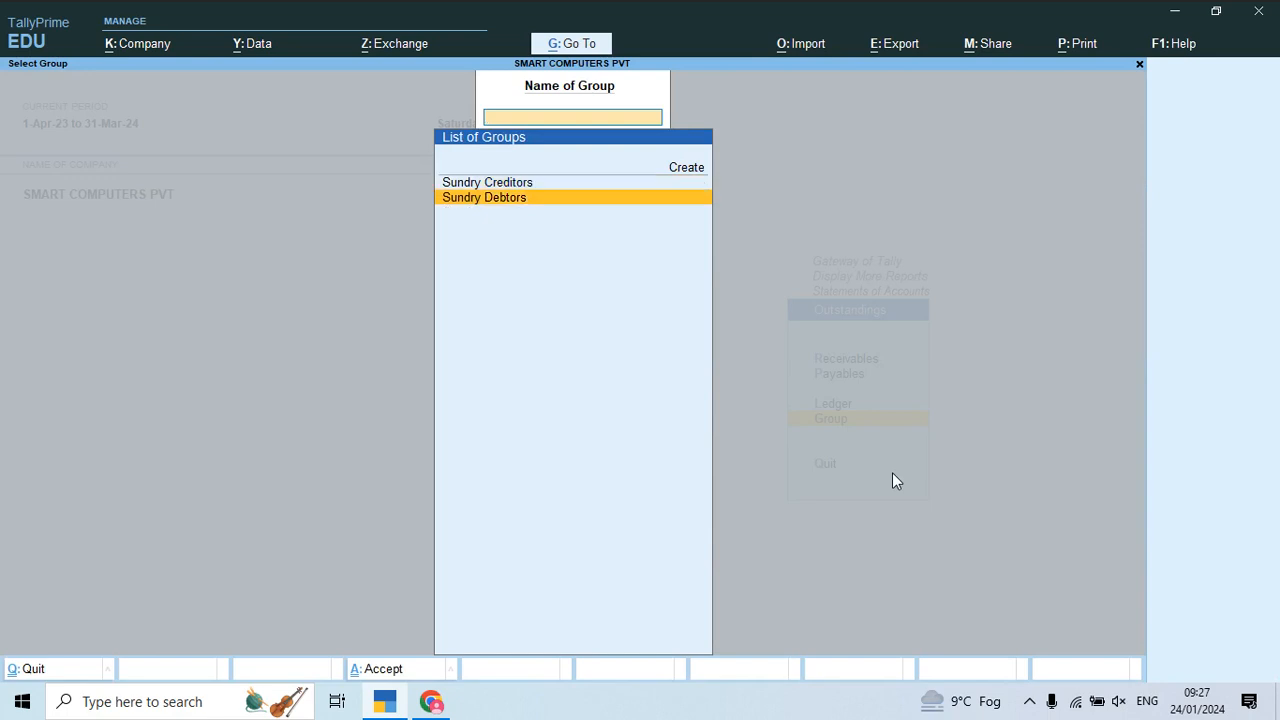
key(Return)
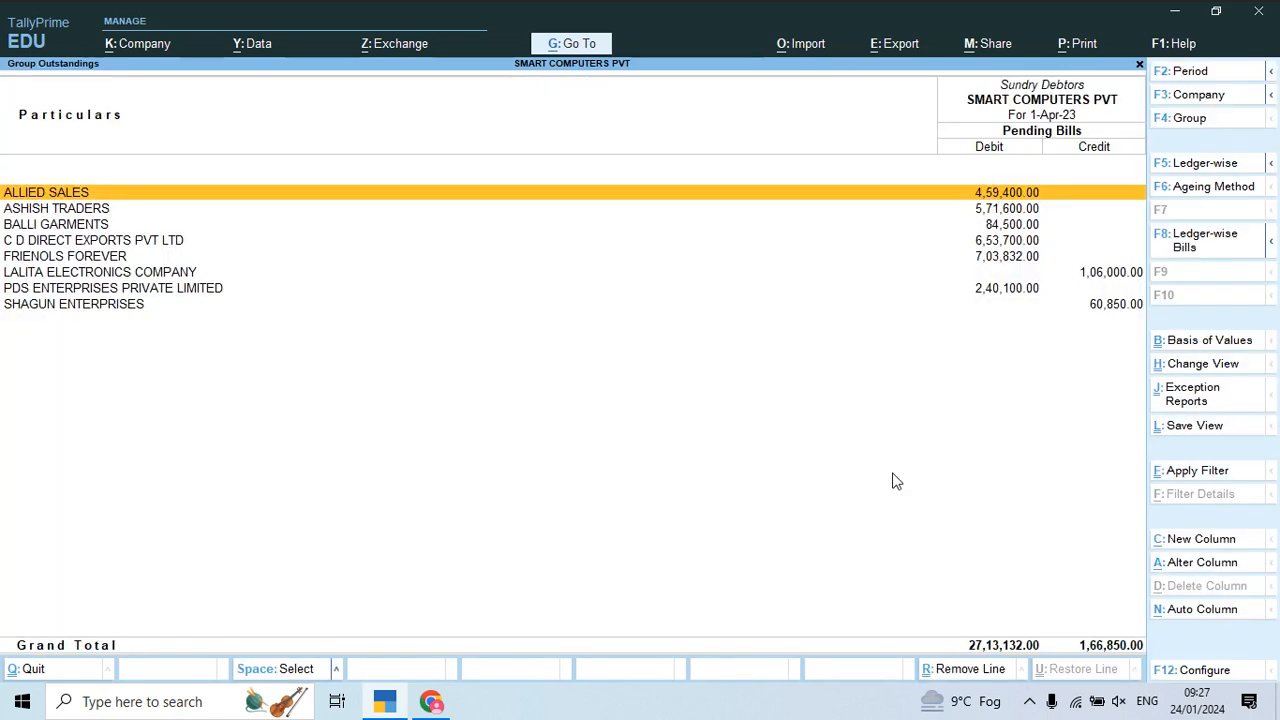
- Switch the group outstandings report to Sundry Creditors, and reopen the group selection
key(F4)
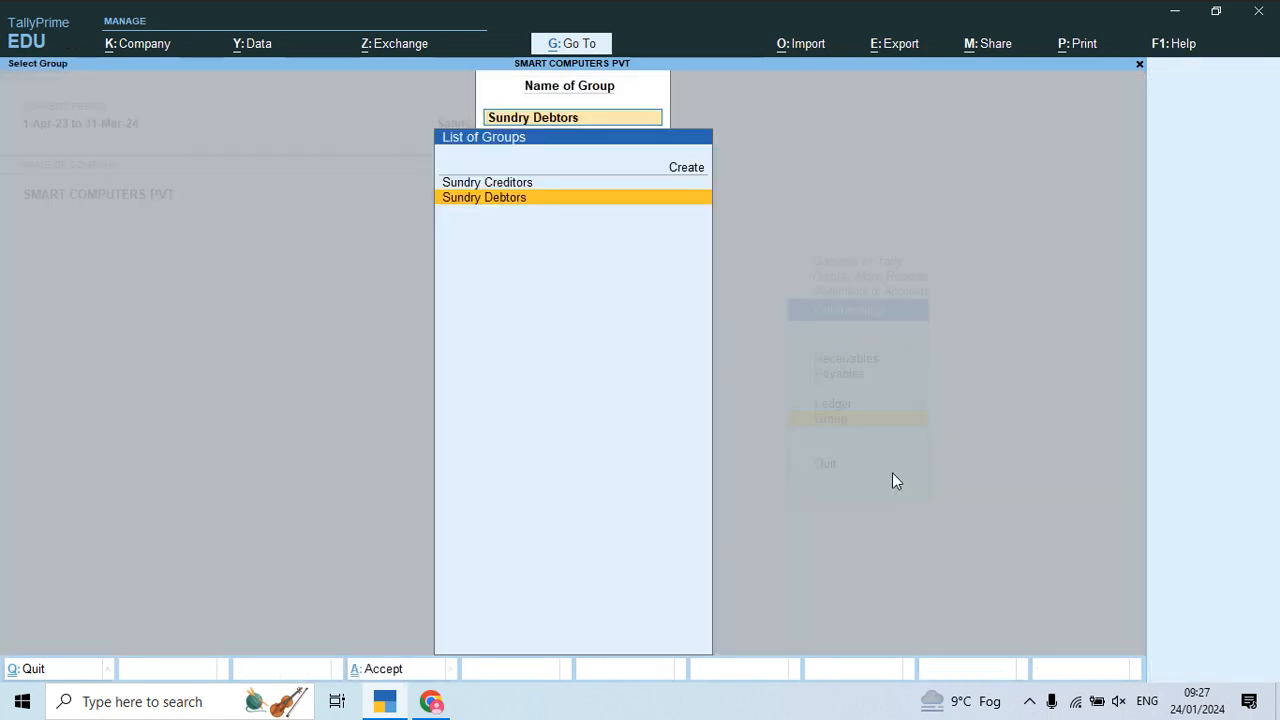
key(Up)
key(Return)
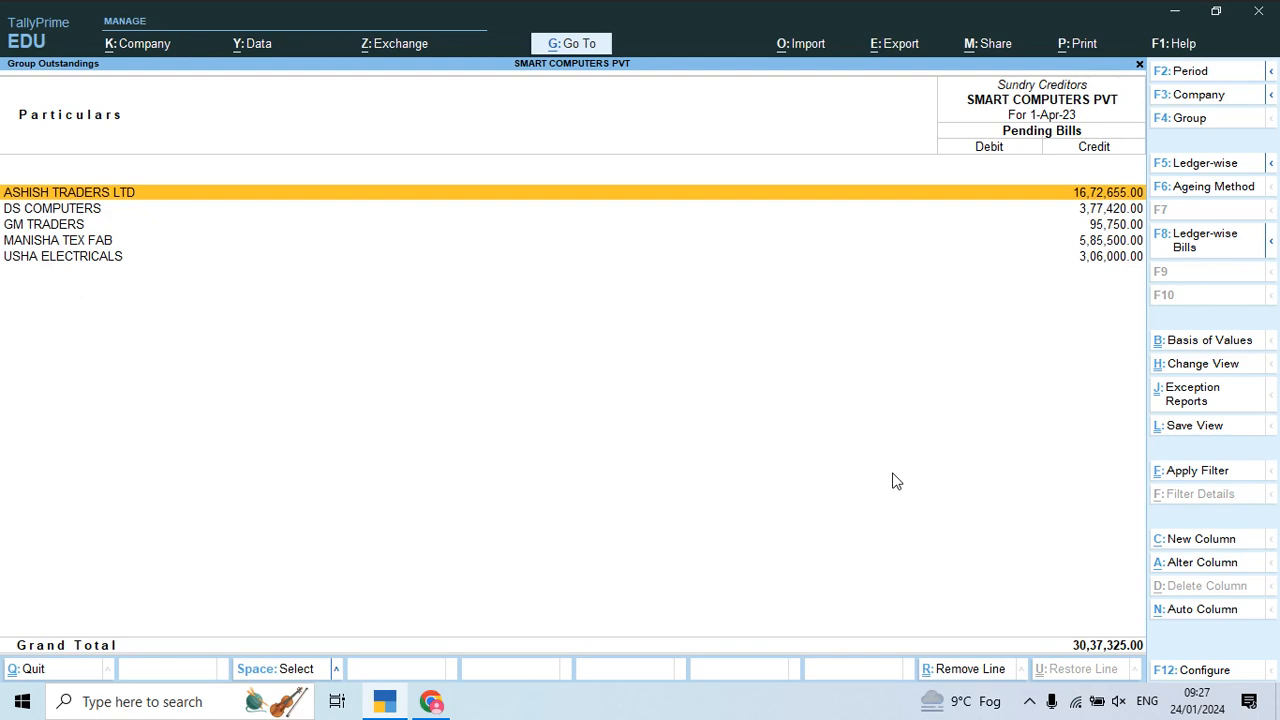
key(F4)
- Read question 10 about the meaning of ageing in Project 13.pdf in Chrome, and reopen the outstanding Receivables report in TallyPrime
key(alt+Tab)
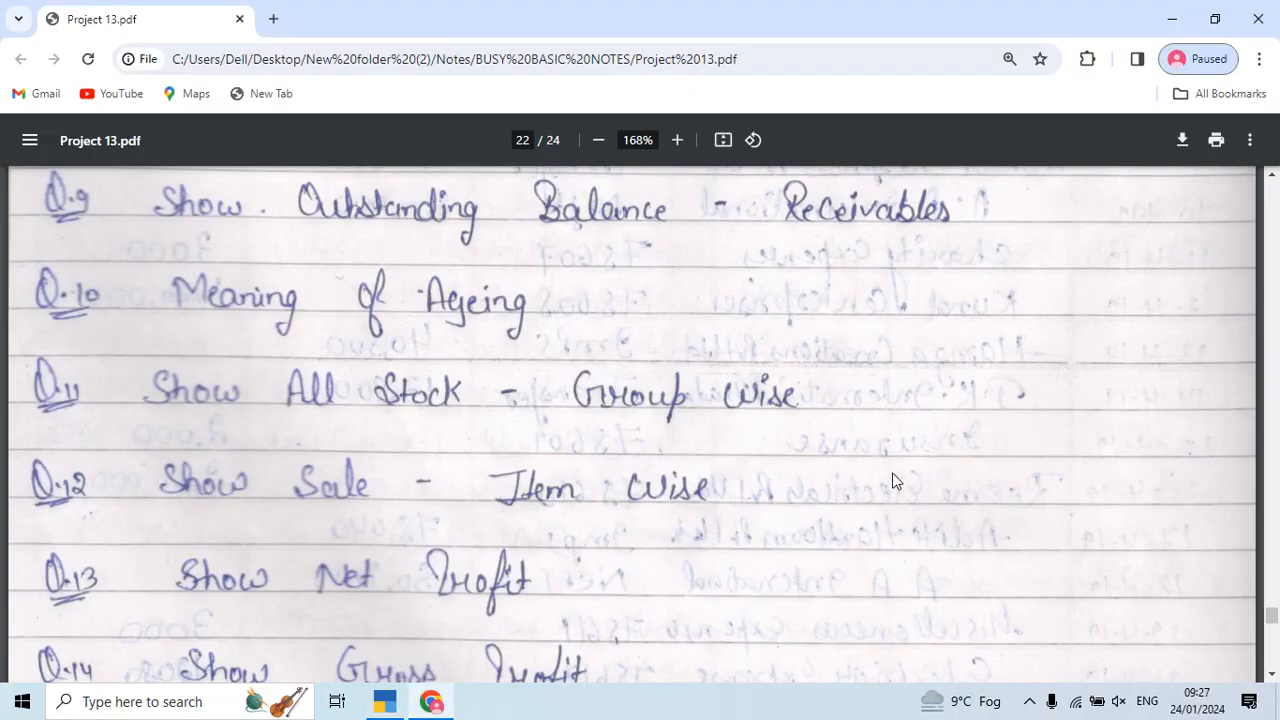
scroll(893, 481, down, 1)
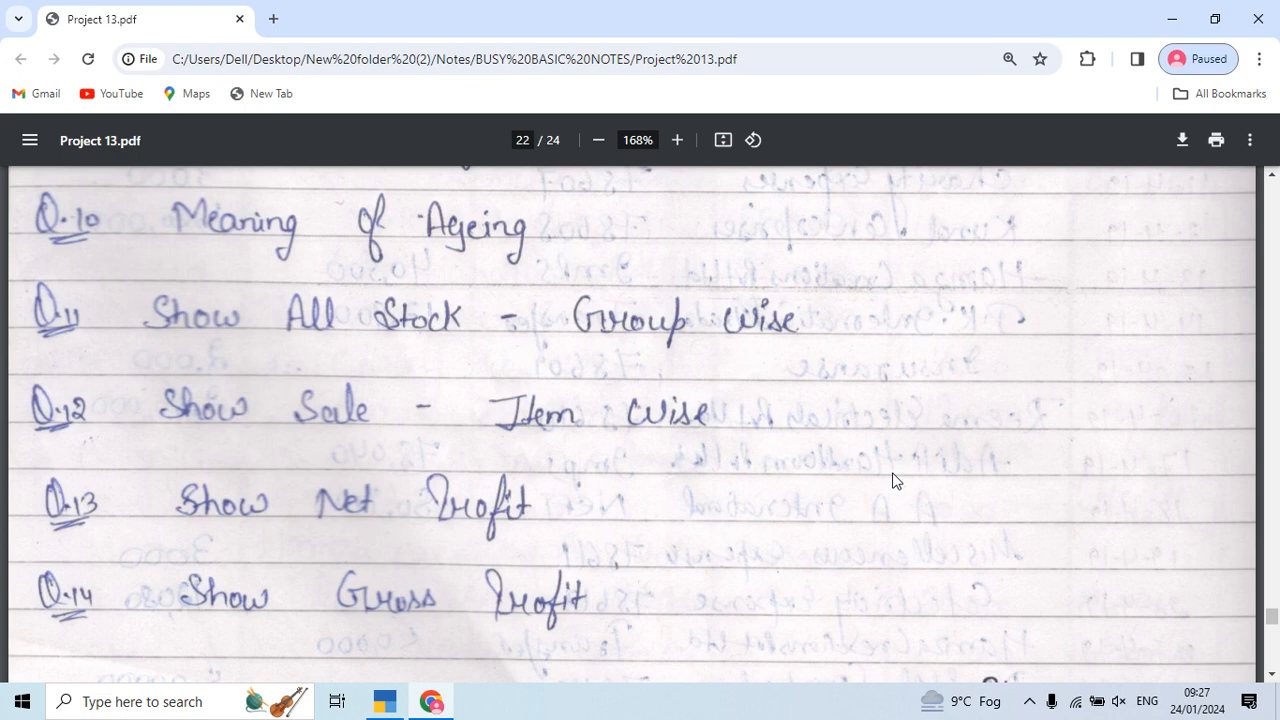
key(alt+Tab)
key(Escape)
key(Escape)
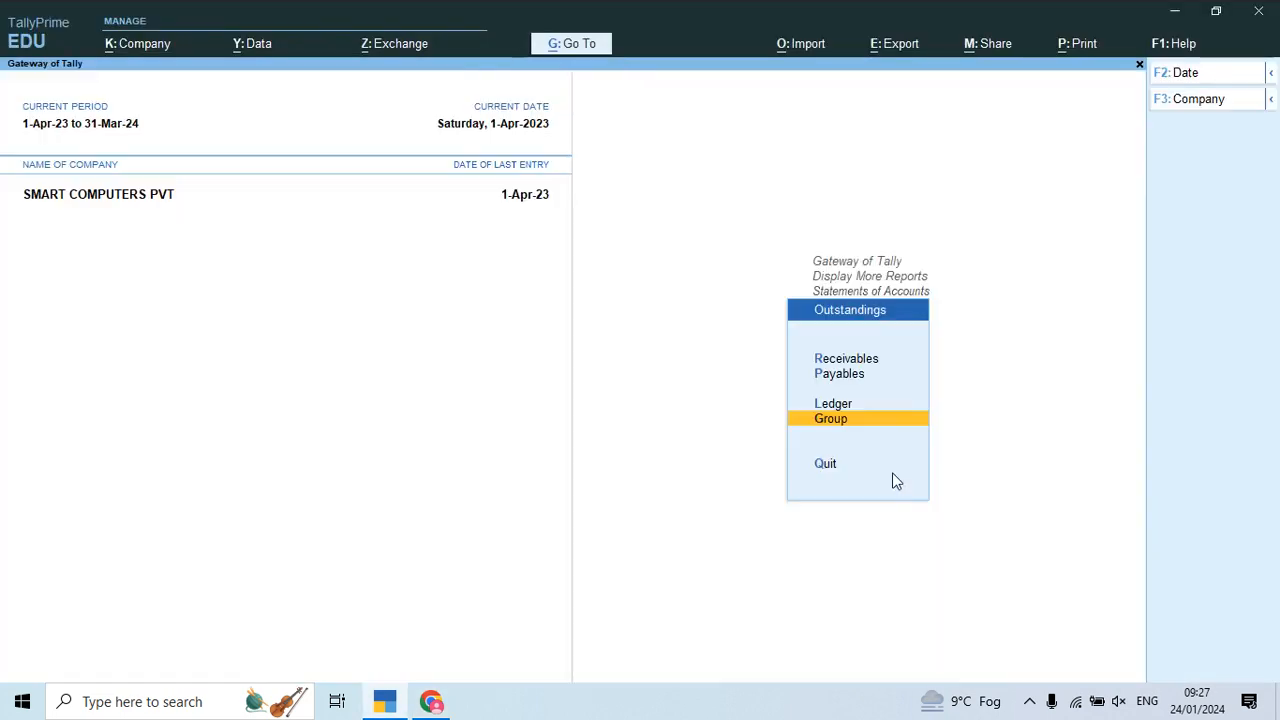
key(Up)
key(Up)
key(Up)
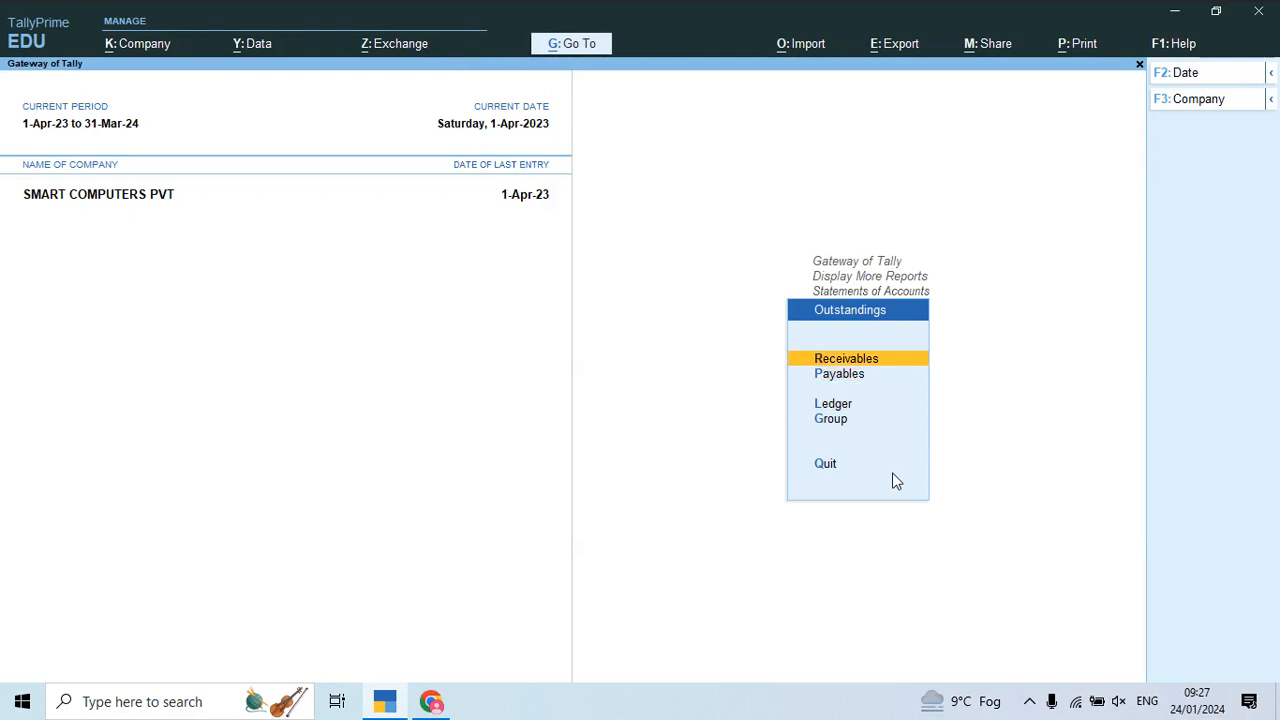
key(Return)
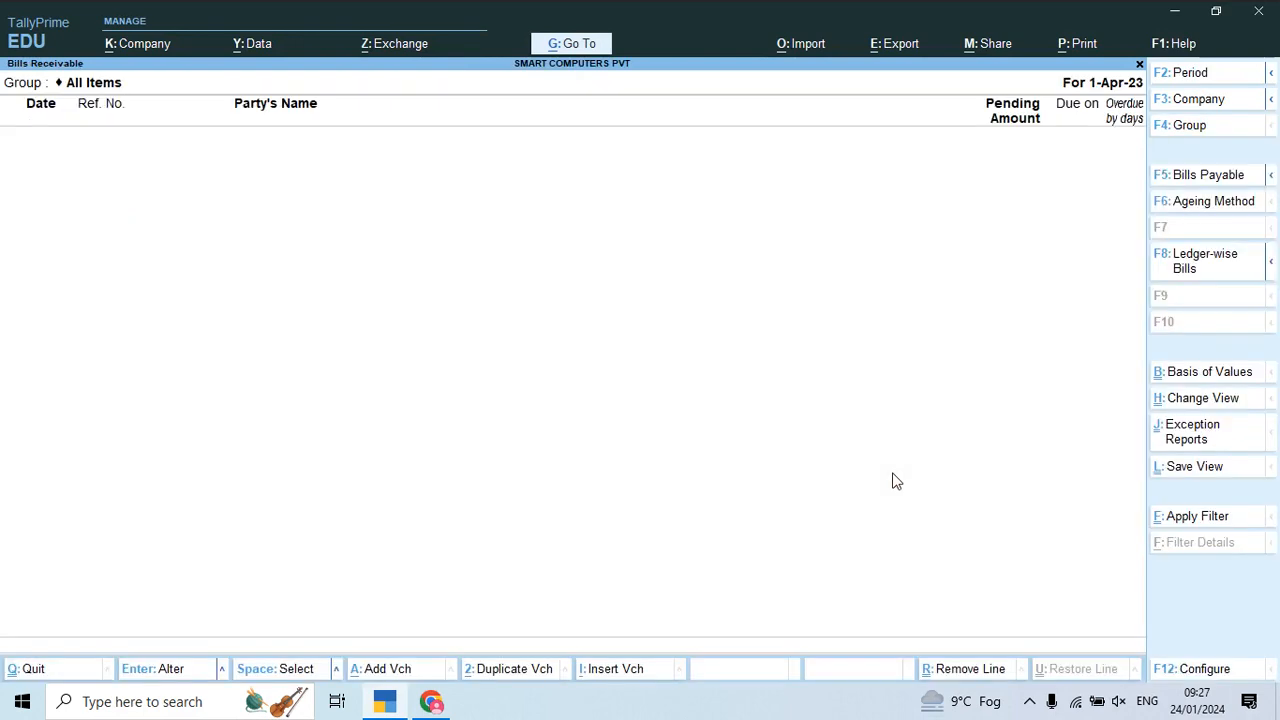
- Apply ageing by bill date to Bills Receivable, with periods of 0–10, 10–20, 20–30, 30–40 and over 40 days
click(1176, 214)
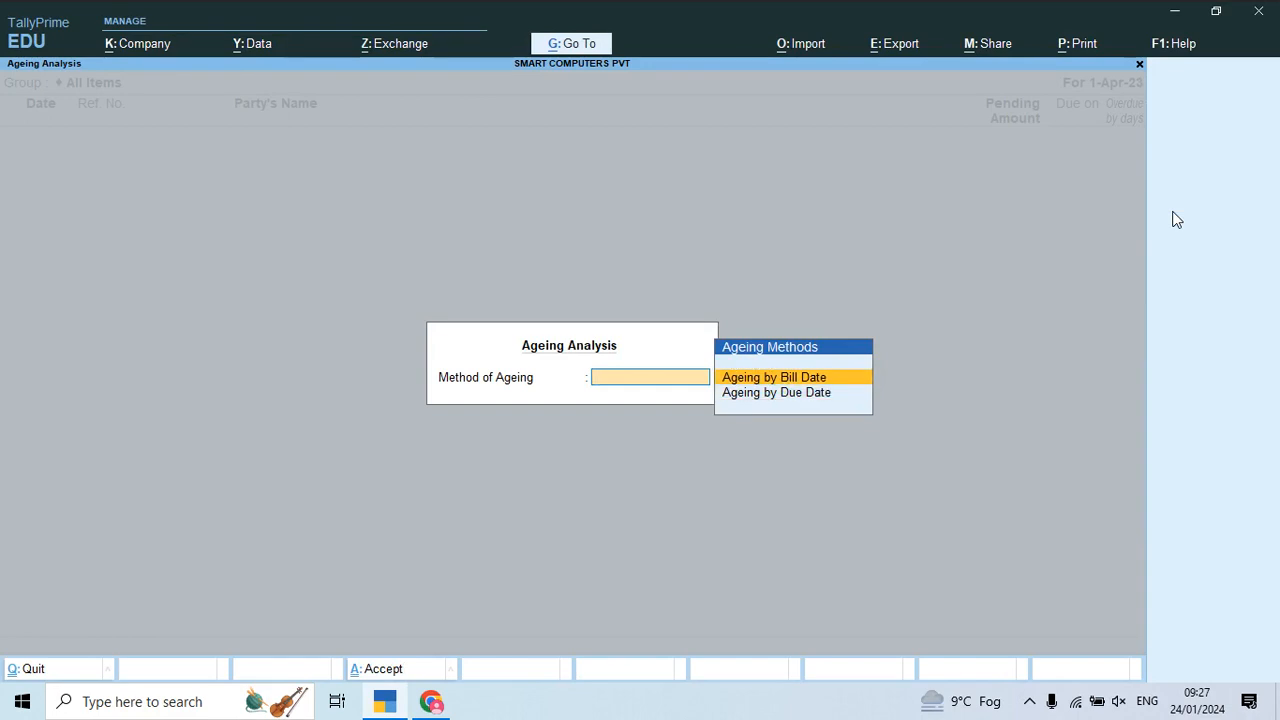
key(Return)
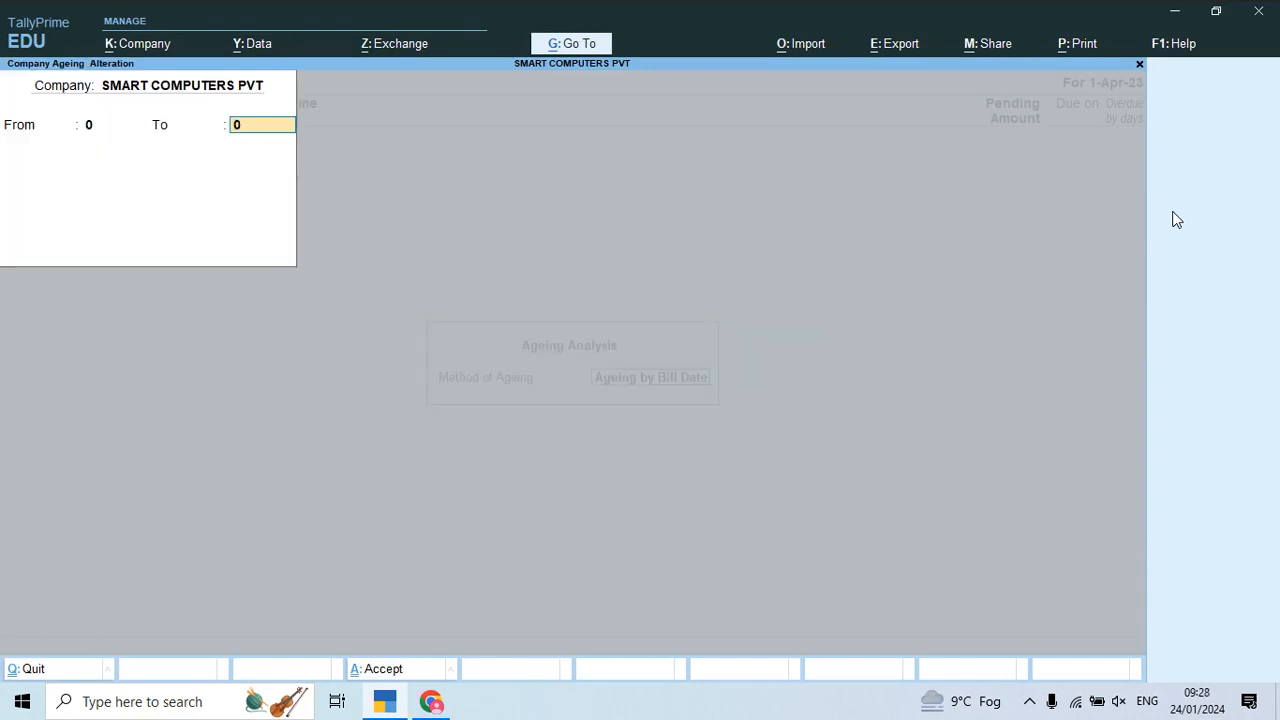
text(10)
key(Return)
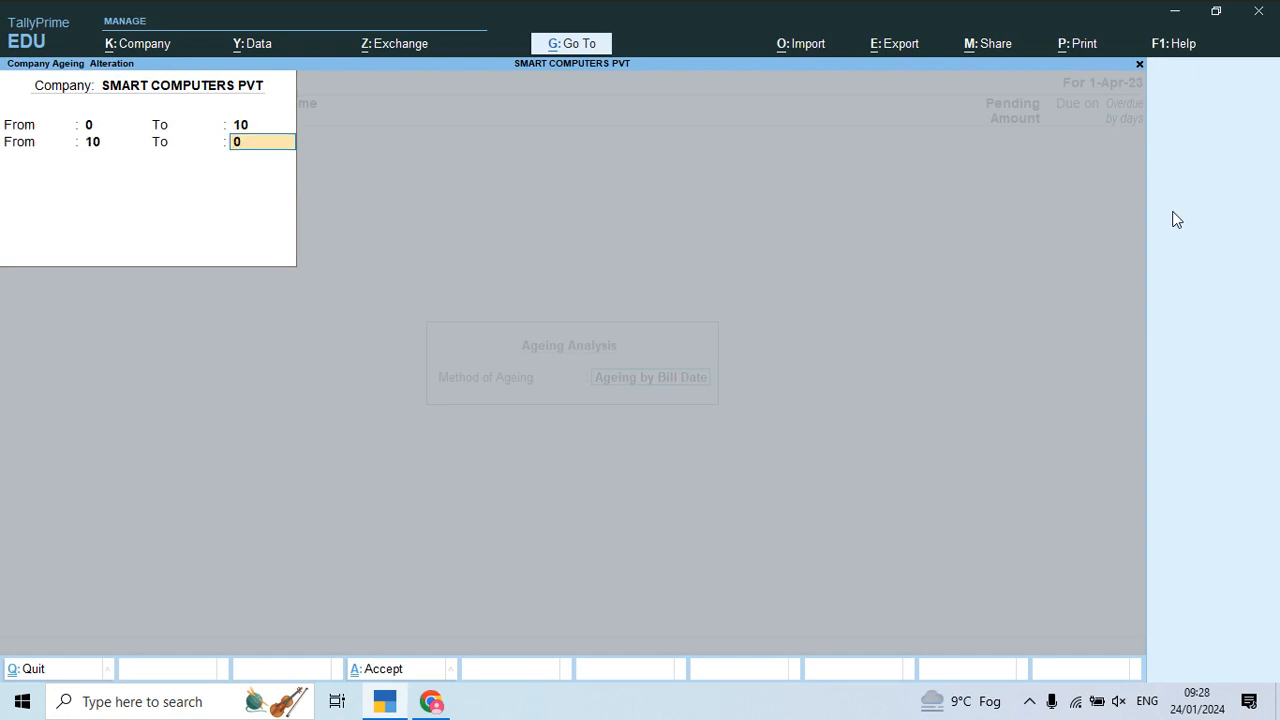
text(20)
key(Return)
text(30)
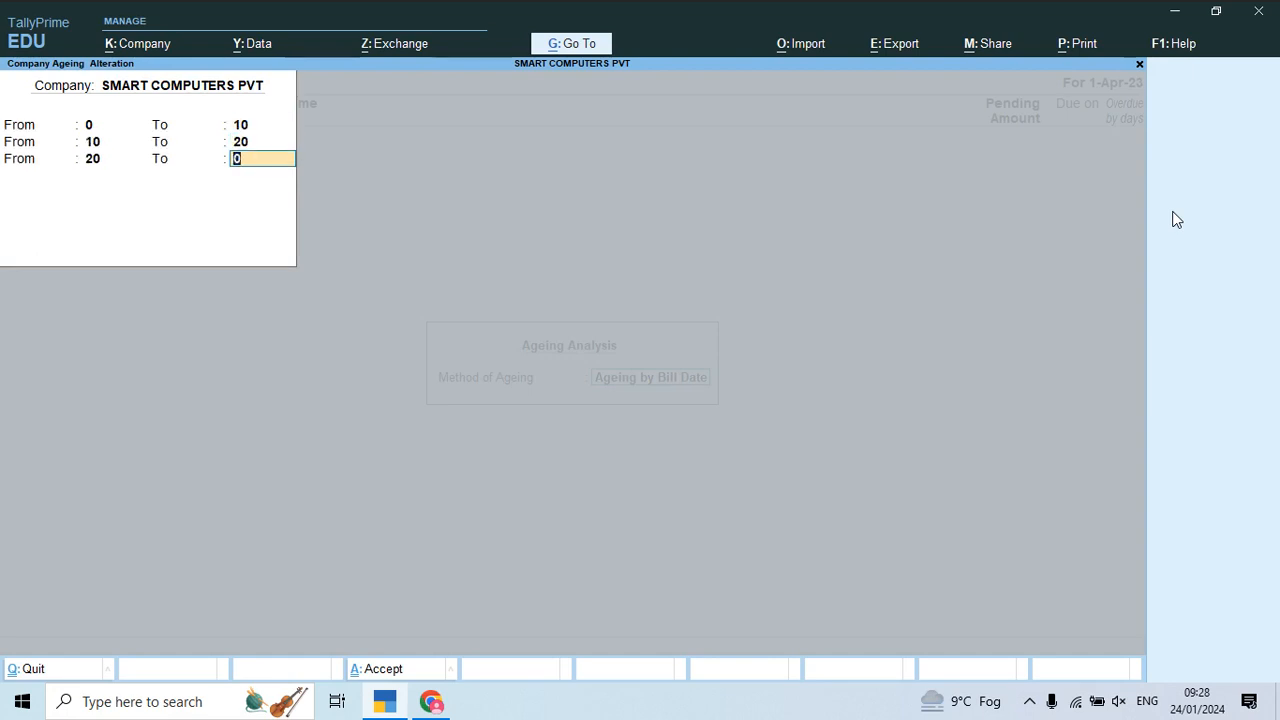
key(Return)
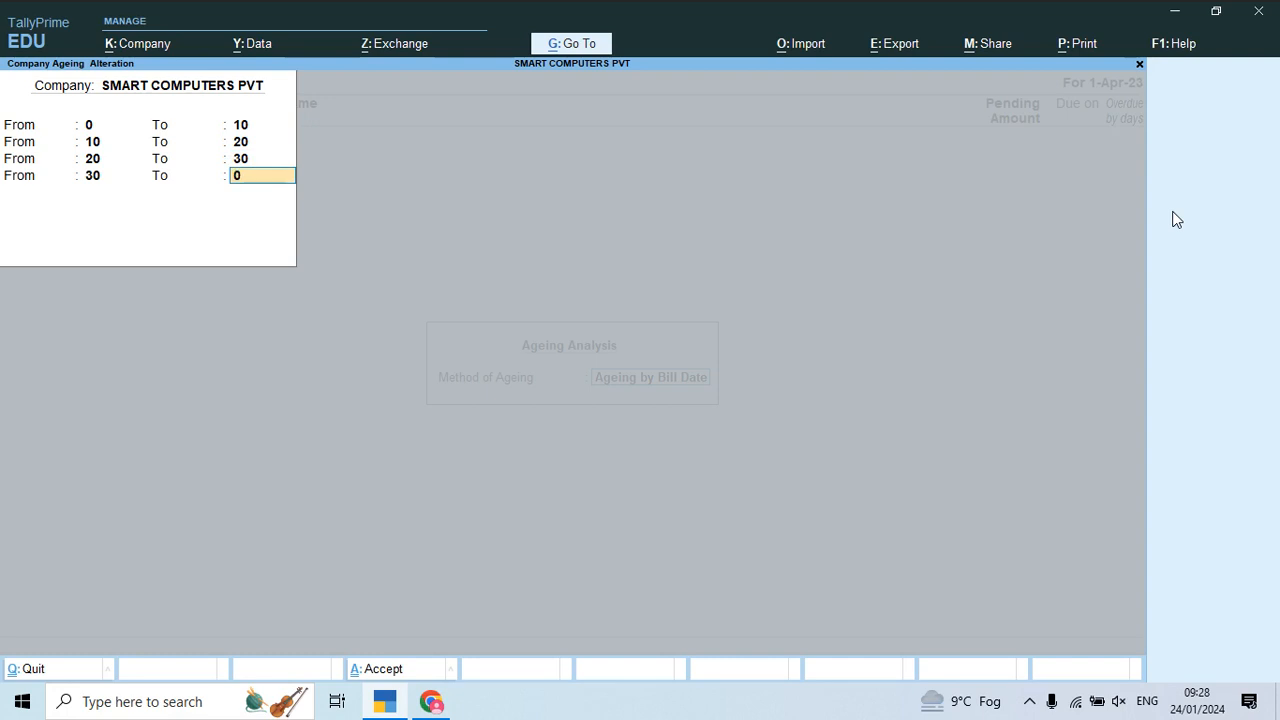
text(40)
key(Return)
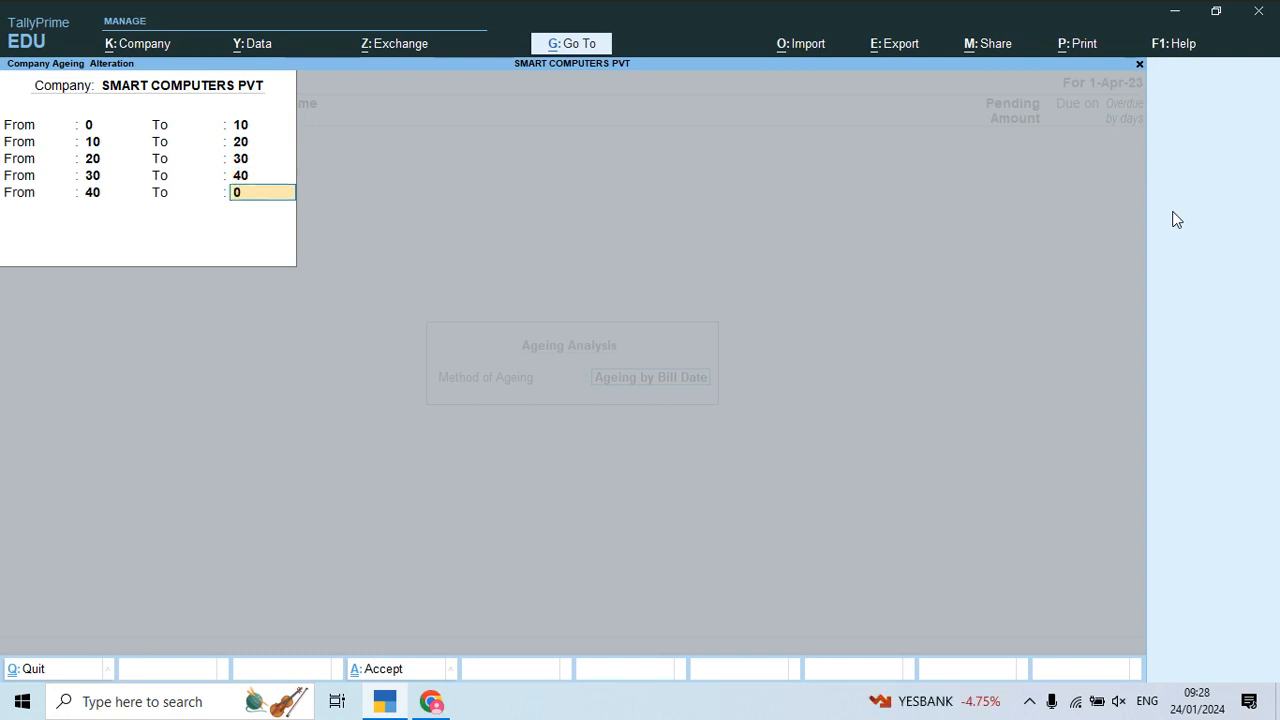
key(ctrl+a)
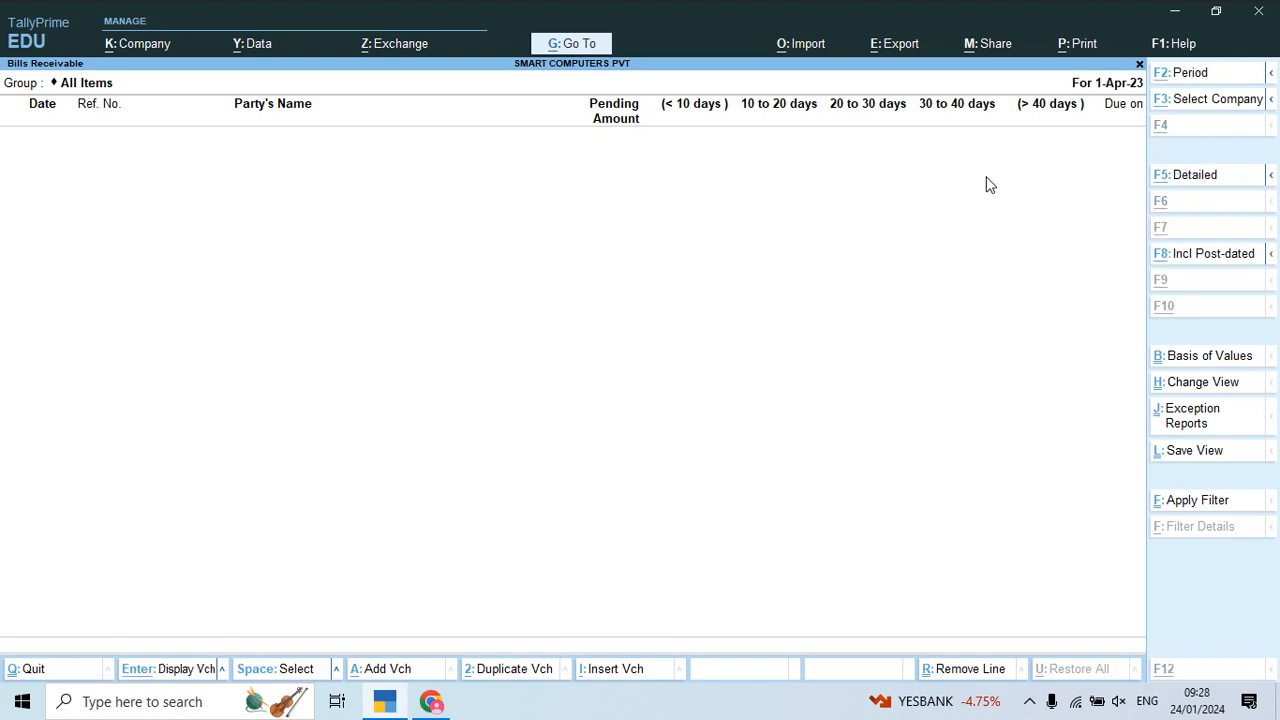
- Read question 11 about group-wise stock in Project 13.pdf in Chrome, and open the Stock Summary in TallyPrime
key(alt+Tab)
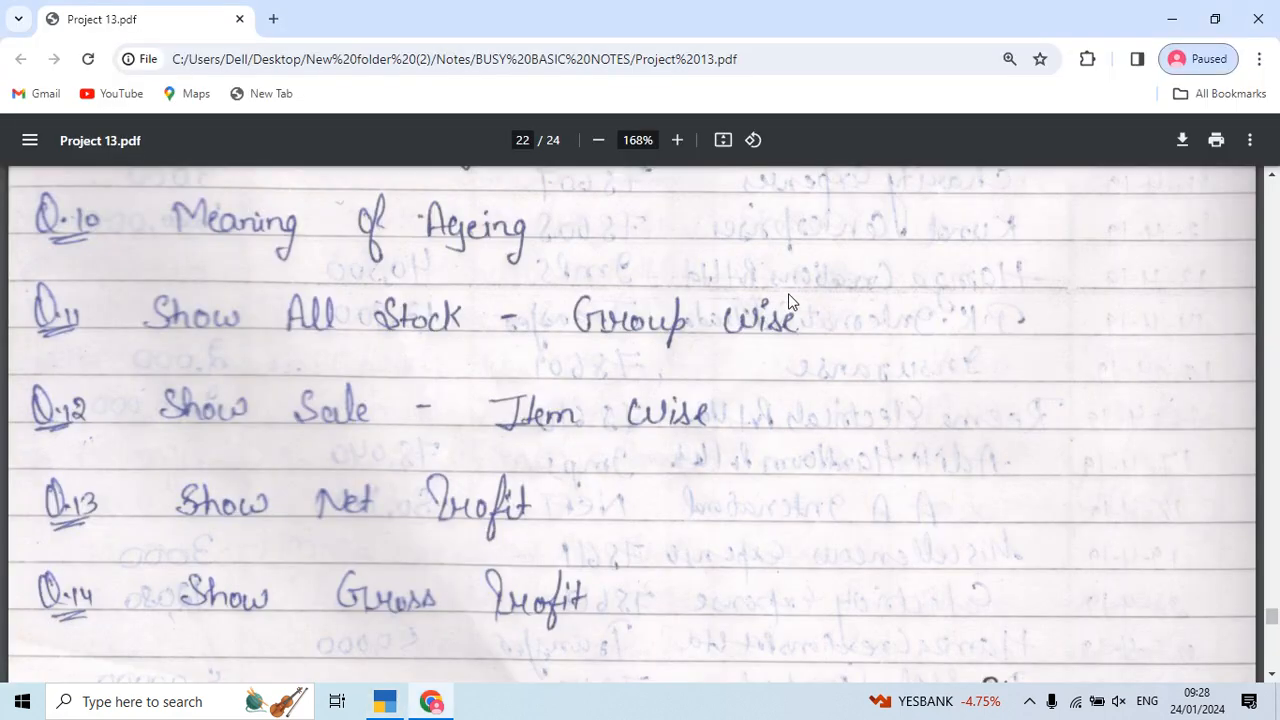
scroll(788, 302, down, 2)
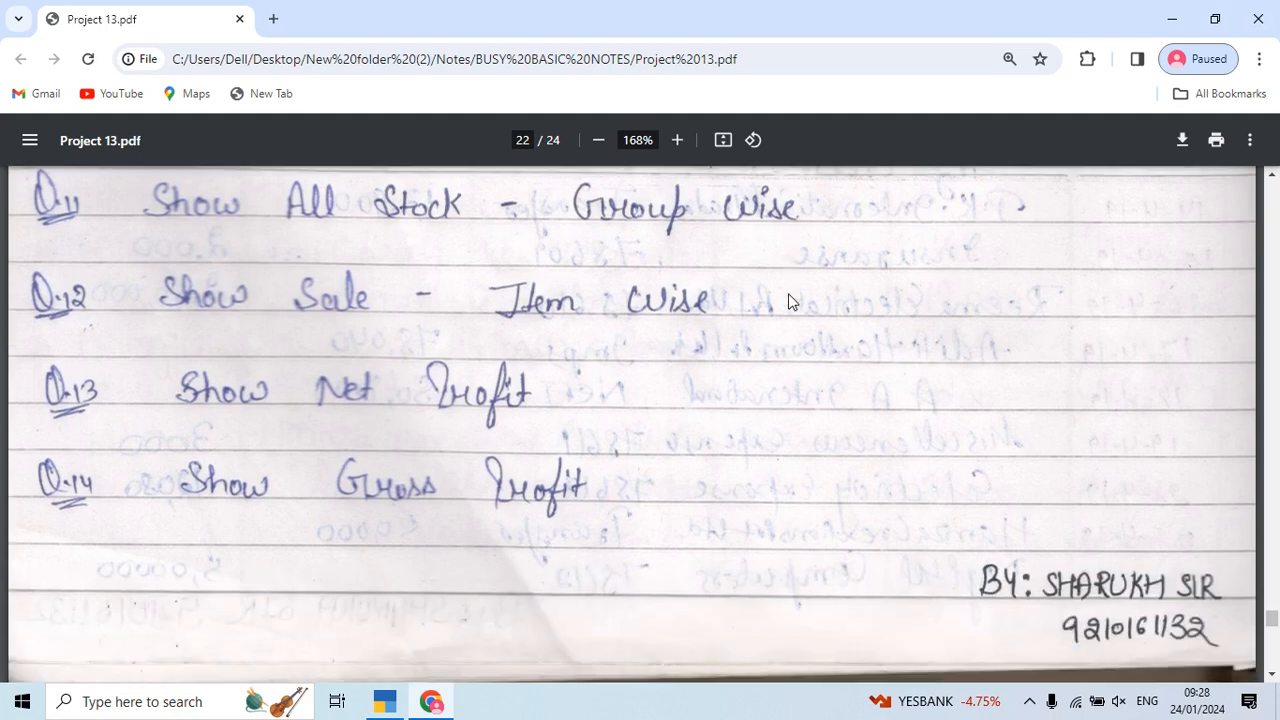
key(alt+Tab)
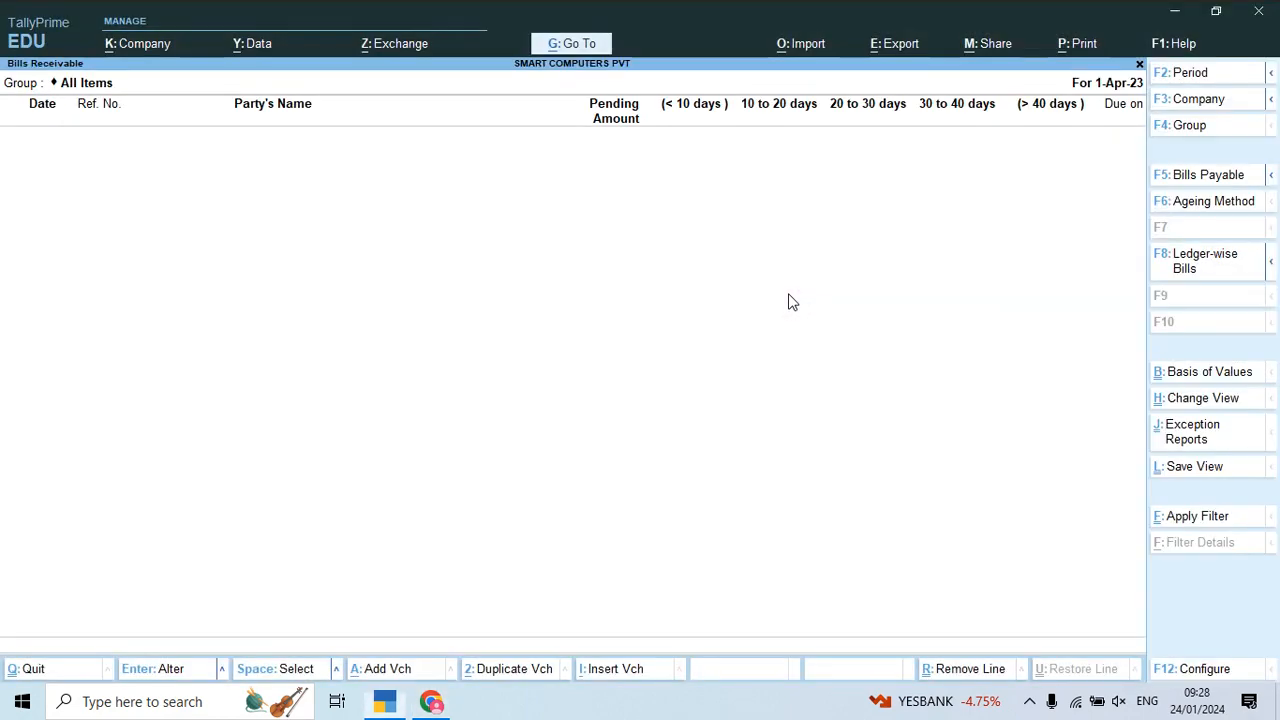
key(Escape)
key(Escape)
key(Escape)
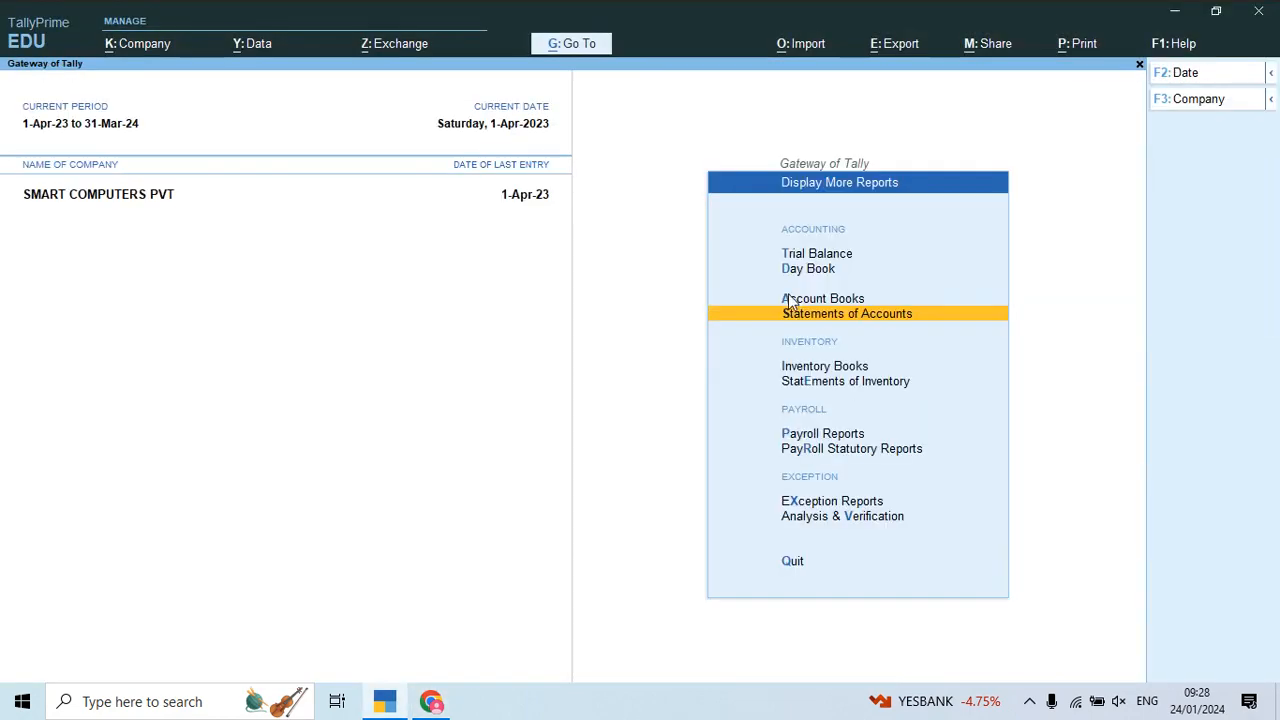
key(Escape)
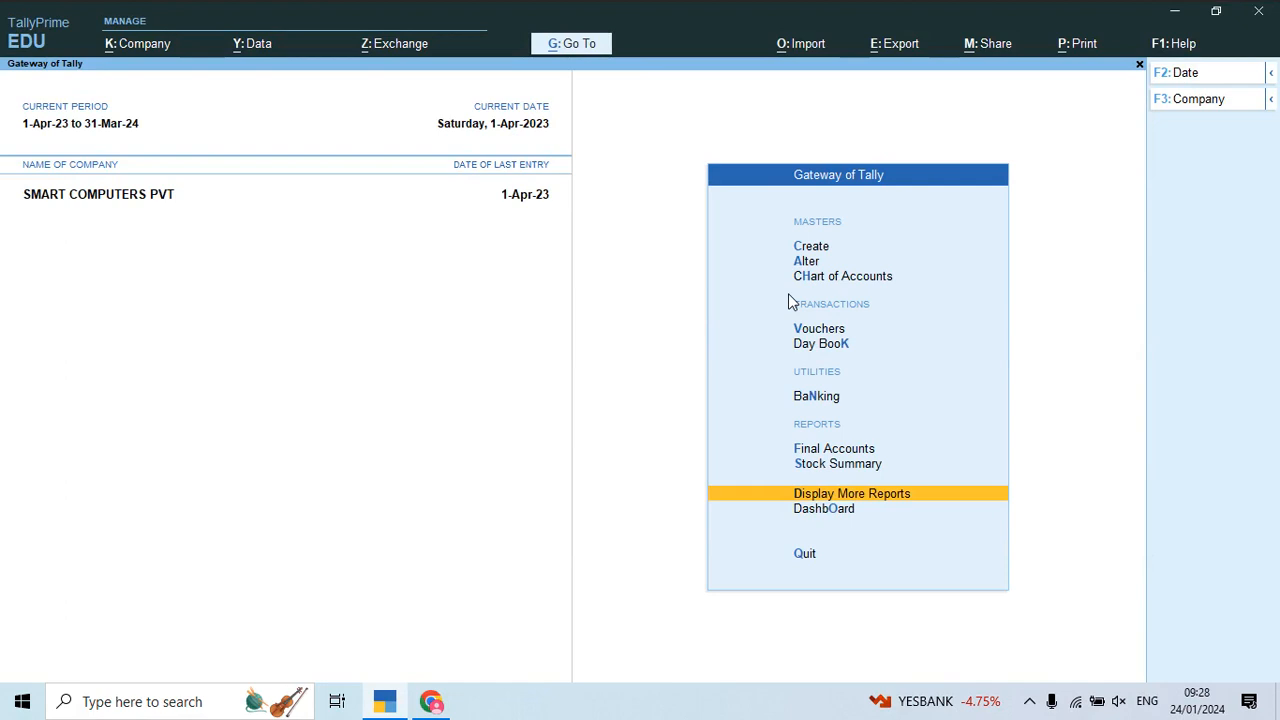
key(Up)
key(Return)
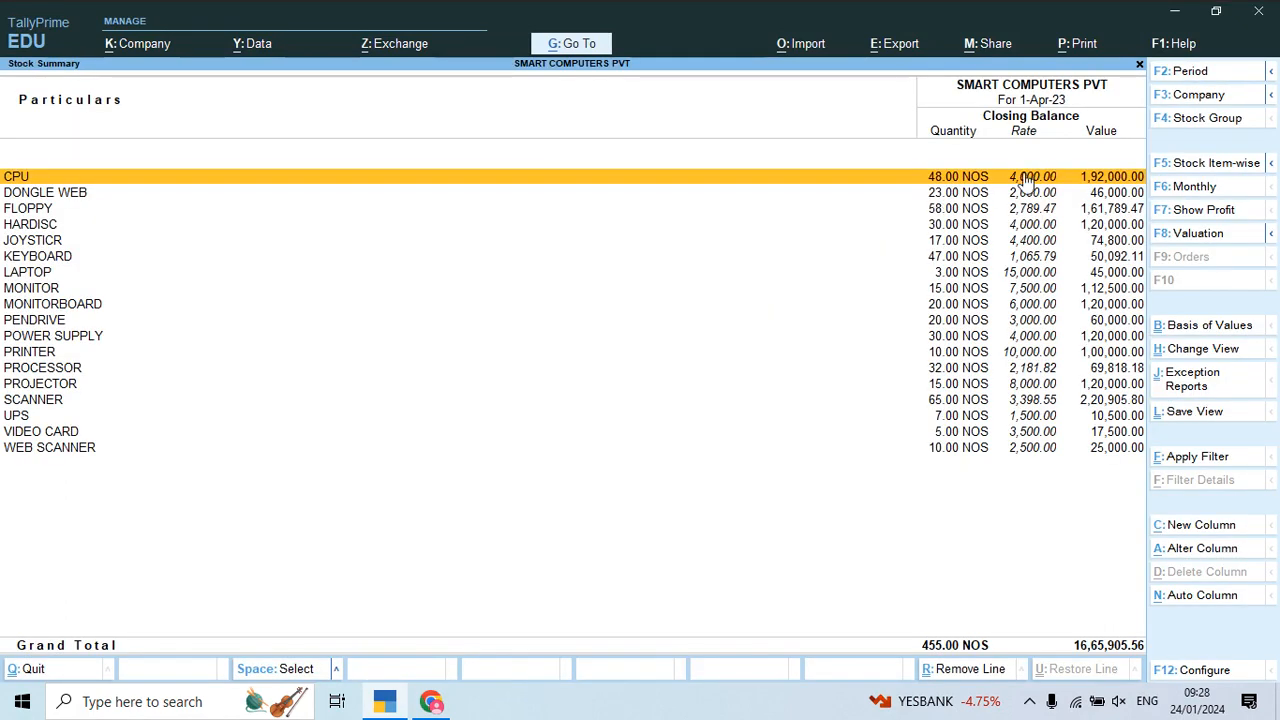
- Show the Stock Summary for the Primary stock group and go through its items from CPU down to WEB SCANNER
click(1191, 120)
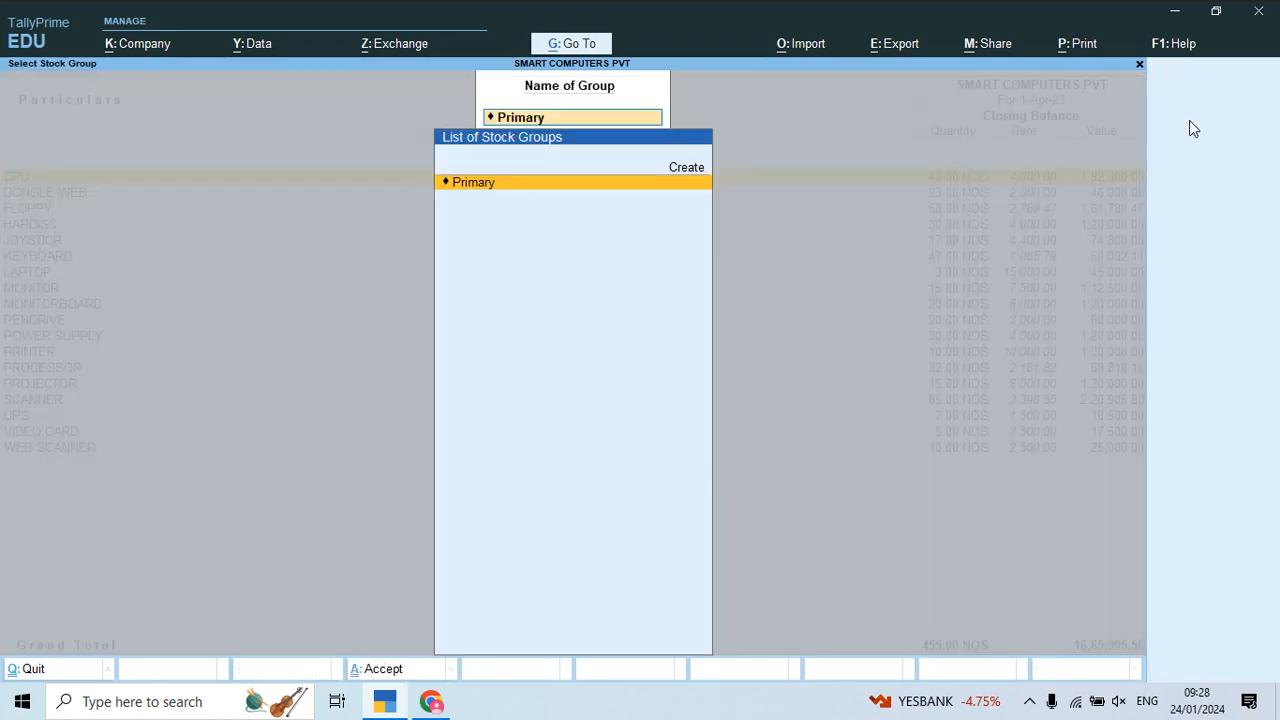
key(Return)
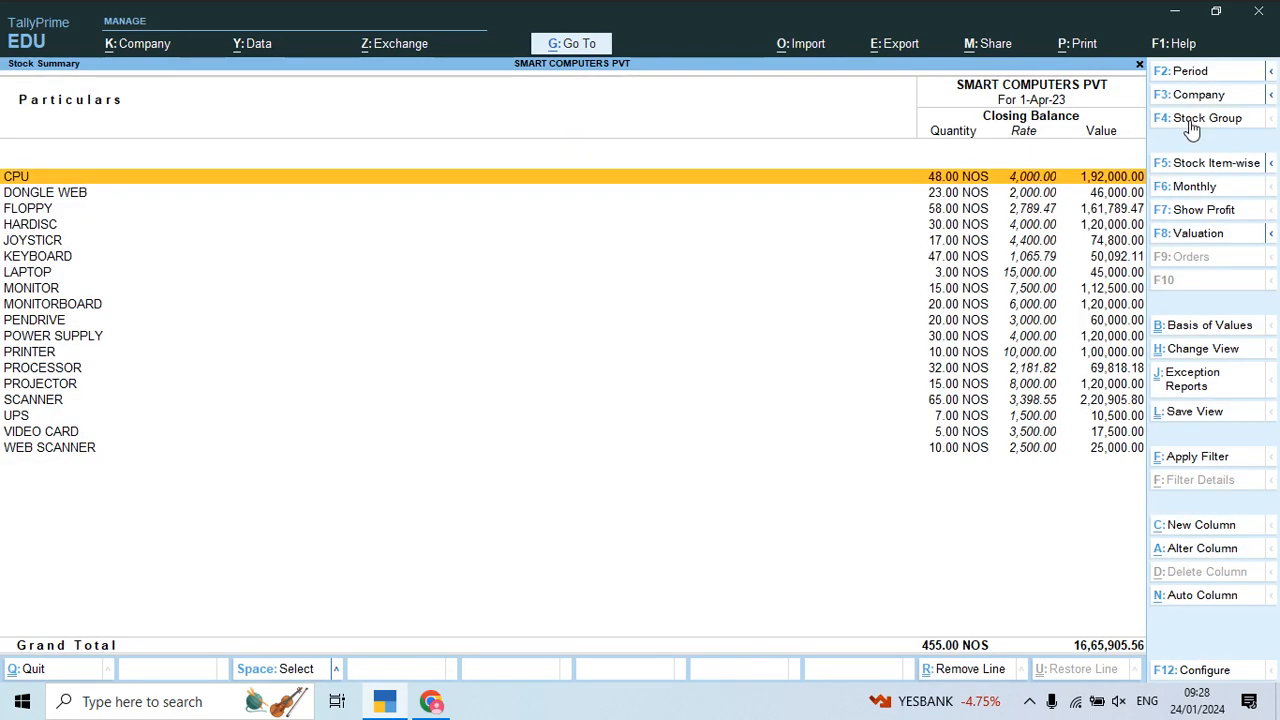
key(Down)
key(Down)
key(Down)
key(Down)
key(Down)
key(Down)
key(Down)
key(Down)
key(Down)
key(Down)
key(Down)
key(Down)
key(Down)
key(Down)
key(Down)
key(Down)
key(Down)
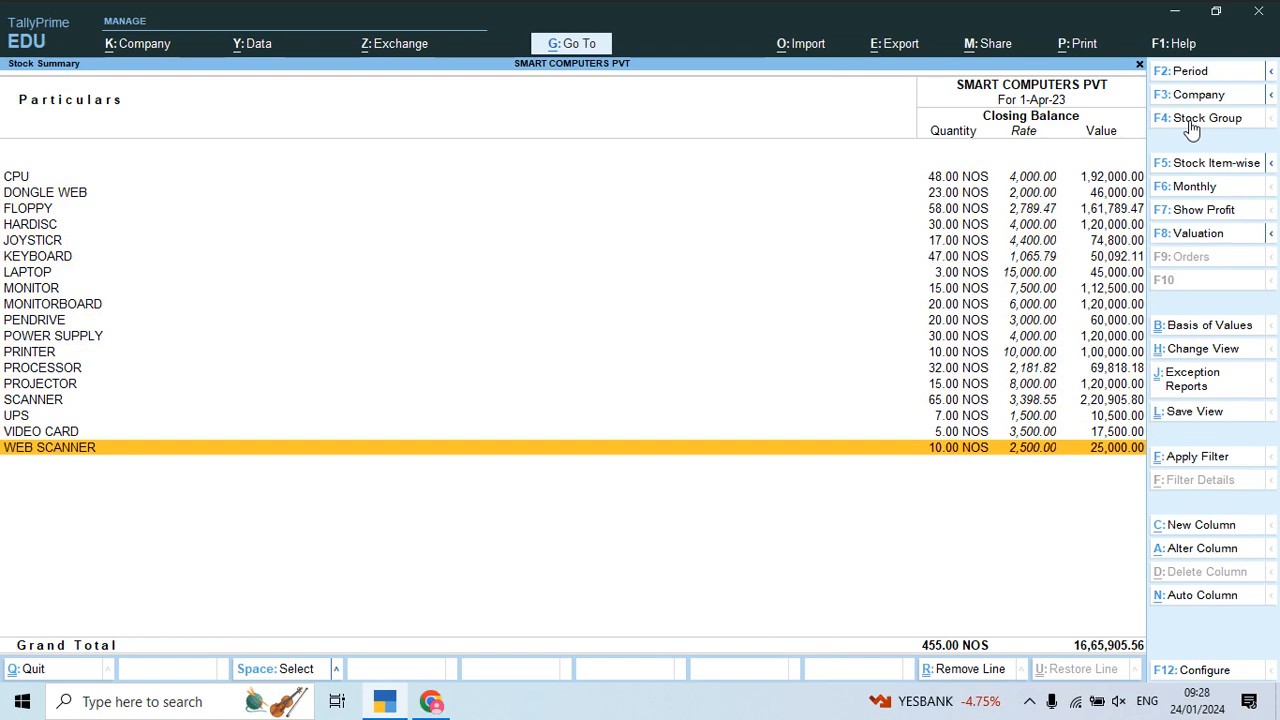
- Read questions 12 to 14 in Project 13.pdf in Chrome, and open the Profit & Loss A/c in TallyPrime
key(alt+Tab)
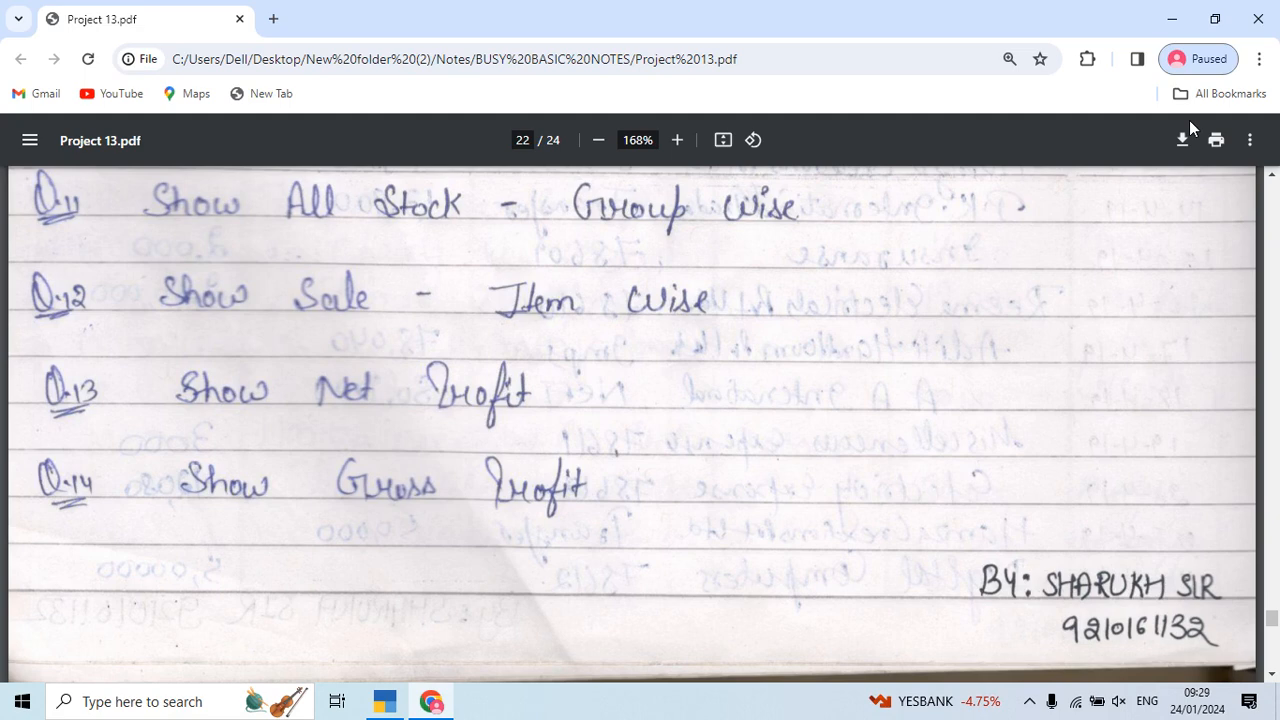
scroll(1190, 127, down, 1)
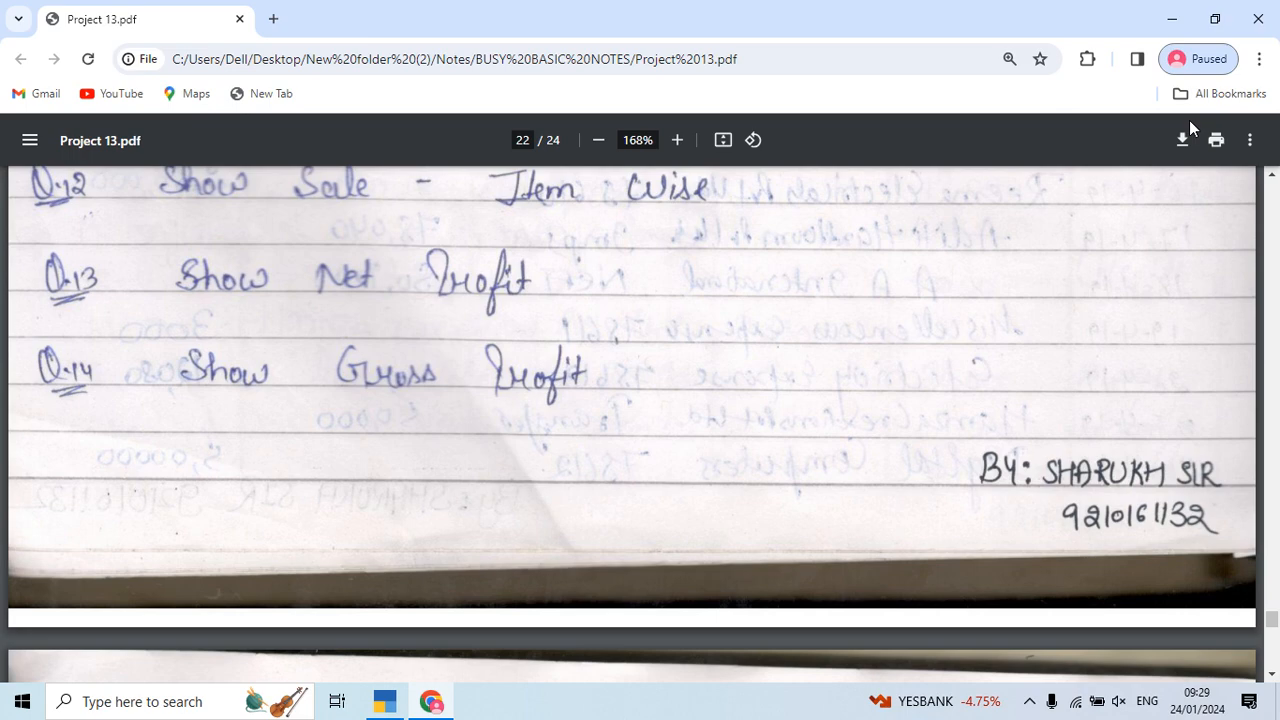
key(alt+Tab)
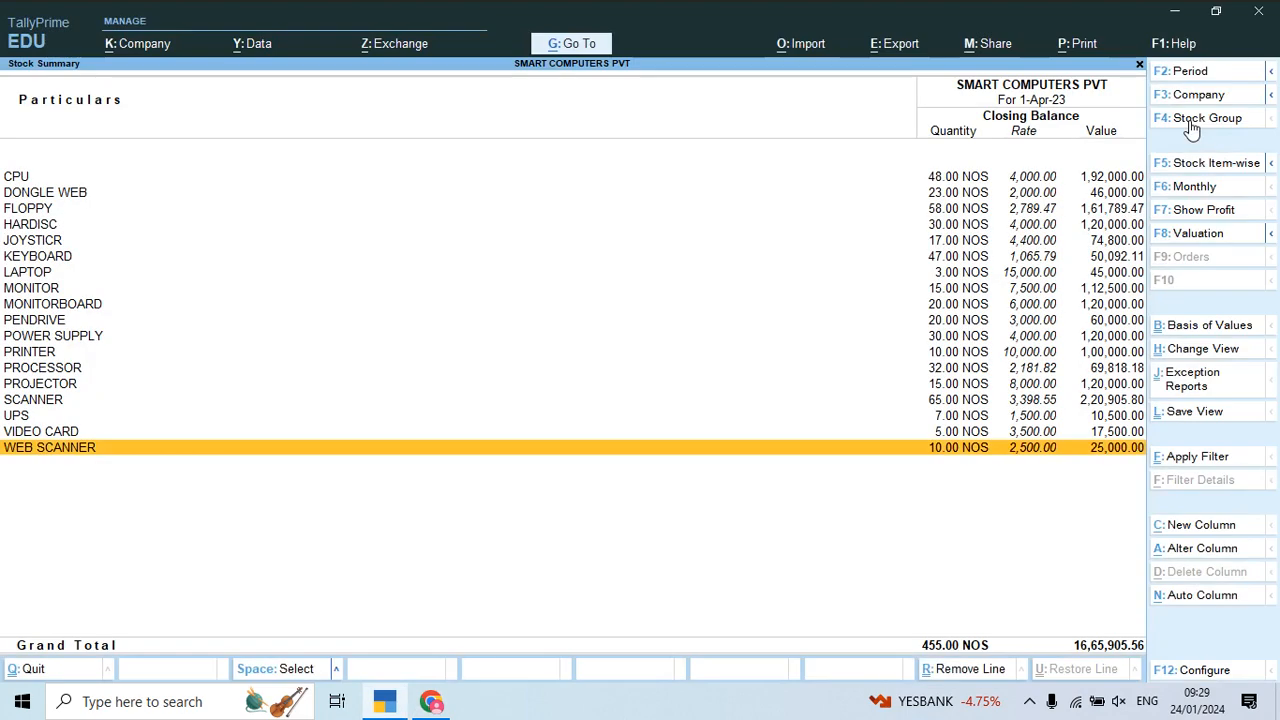
key(Escape)
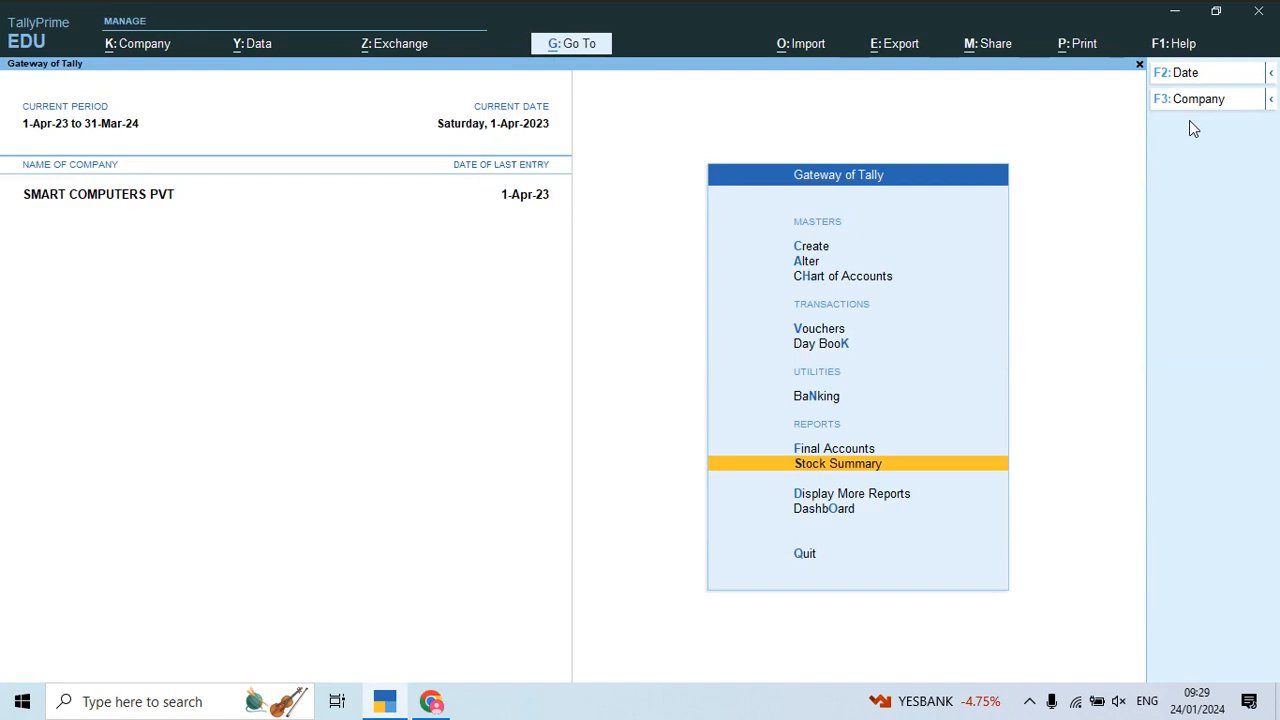
key(Up)
key(Return)
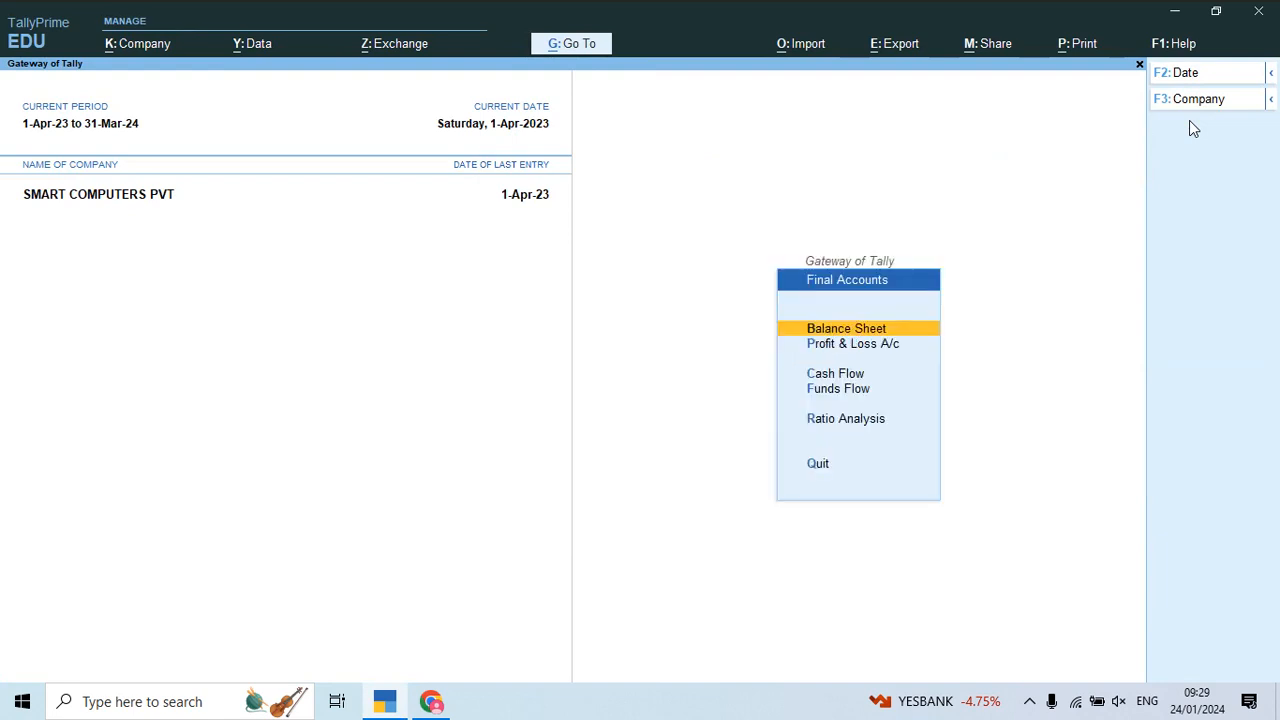
key(Down)
key(Return)
- Examine the gross profit and nett profit lines in the Profit & Loss A/c
key(Right)
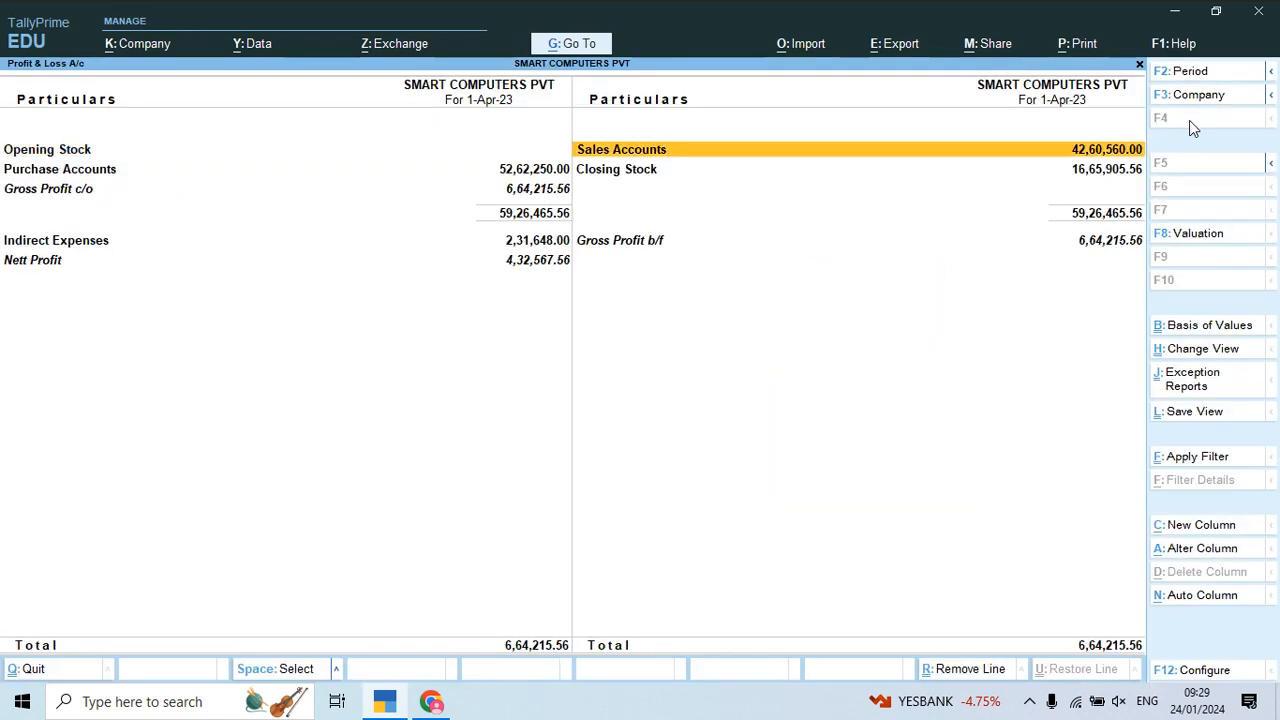
key(Down)
key(Down)
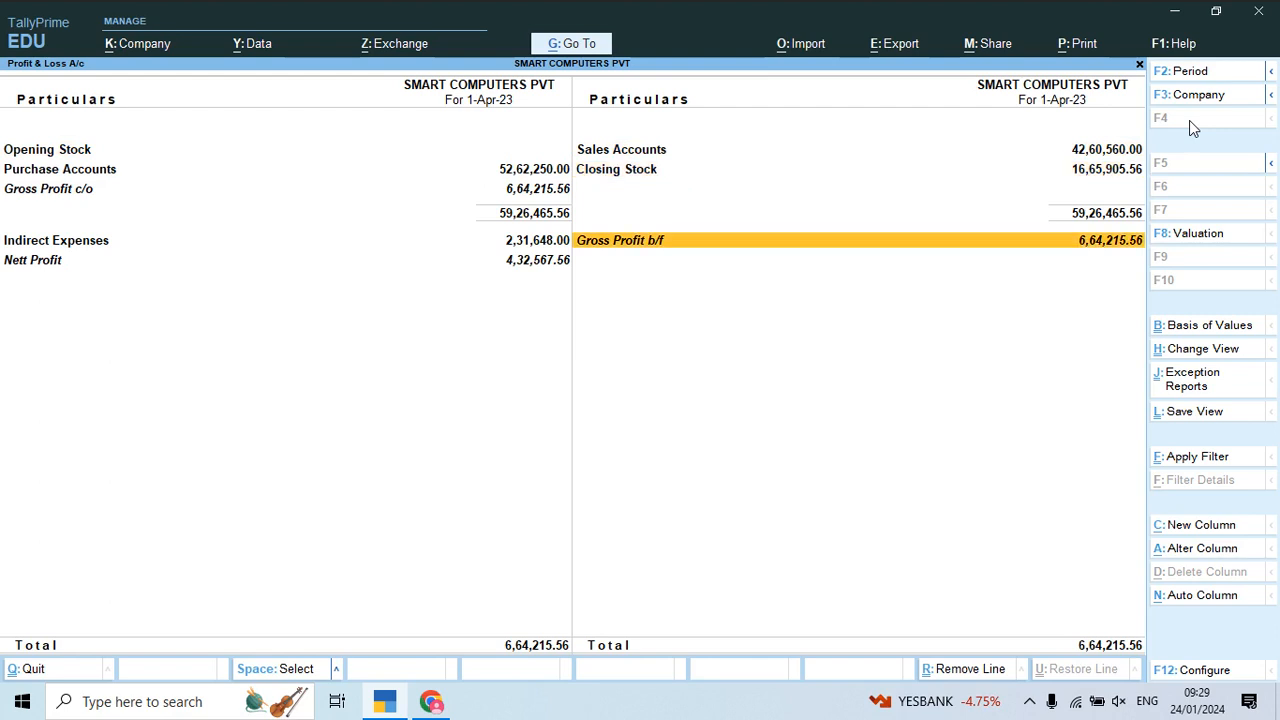
key(Left)
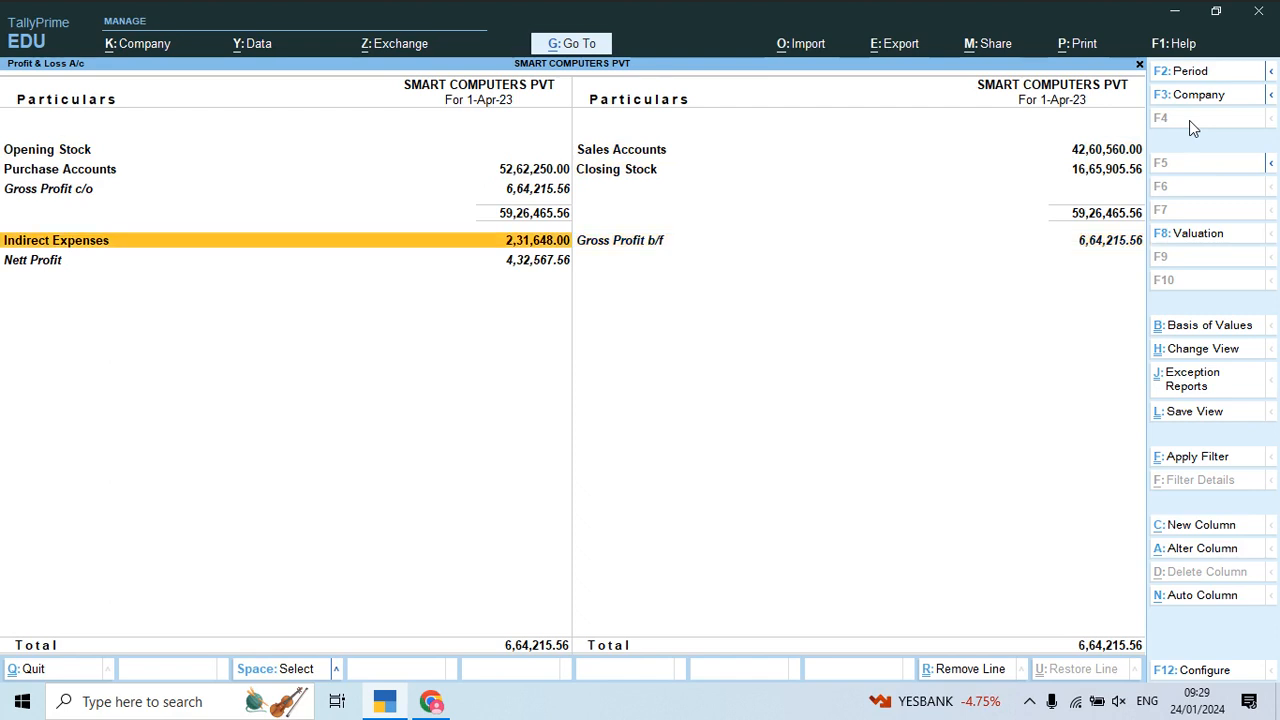
key(Down)
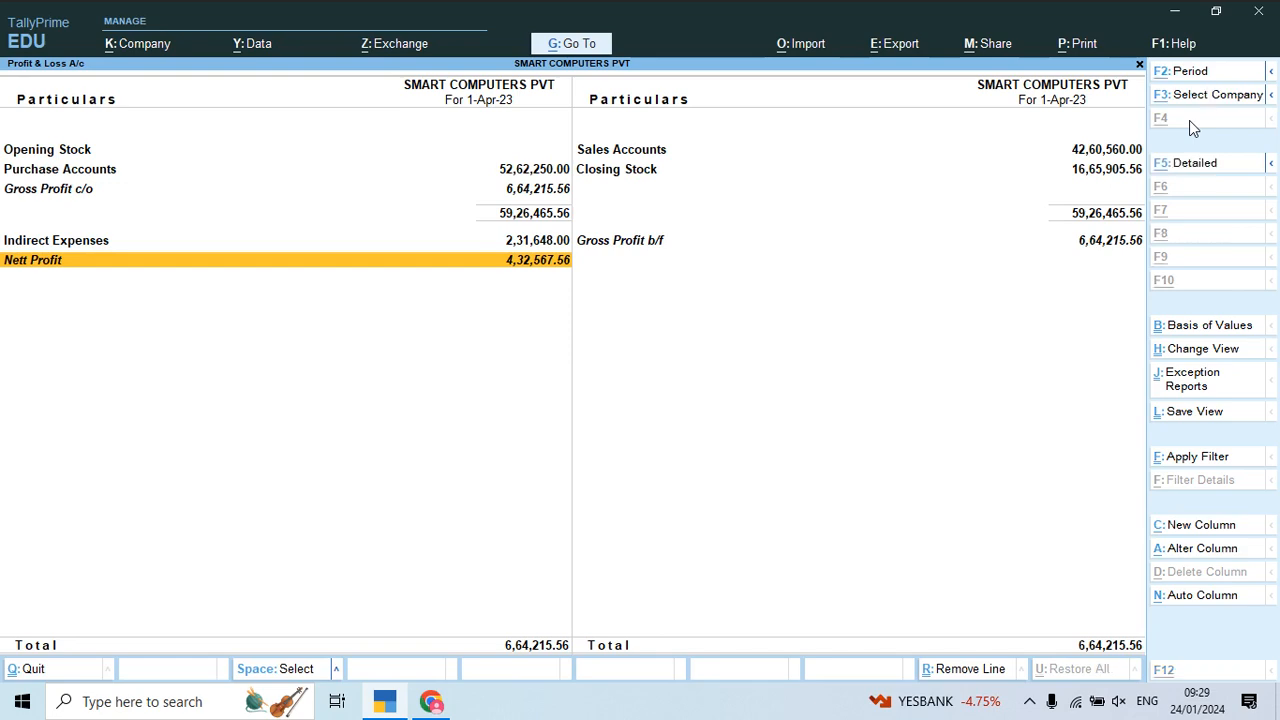
- Return to Project 13.pdf in Chrome and check for questions remaining after question 14
key(alt+Tab)
scroll(1190, 127, down, 4)
scroll(1190, 127, up, 4)
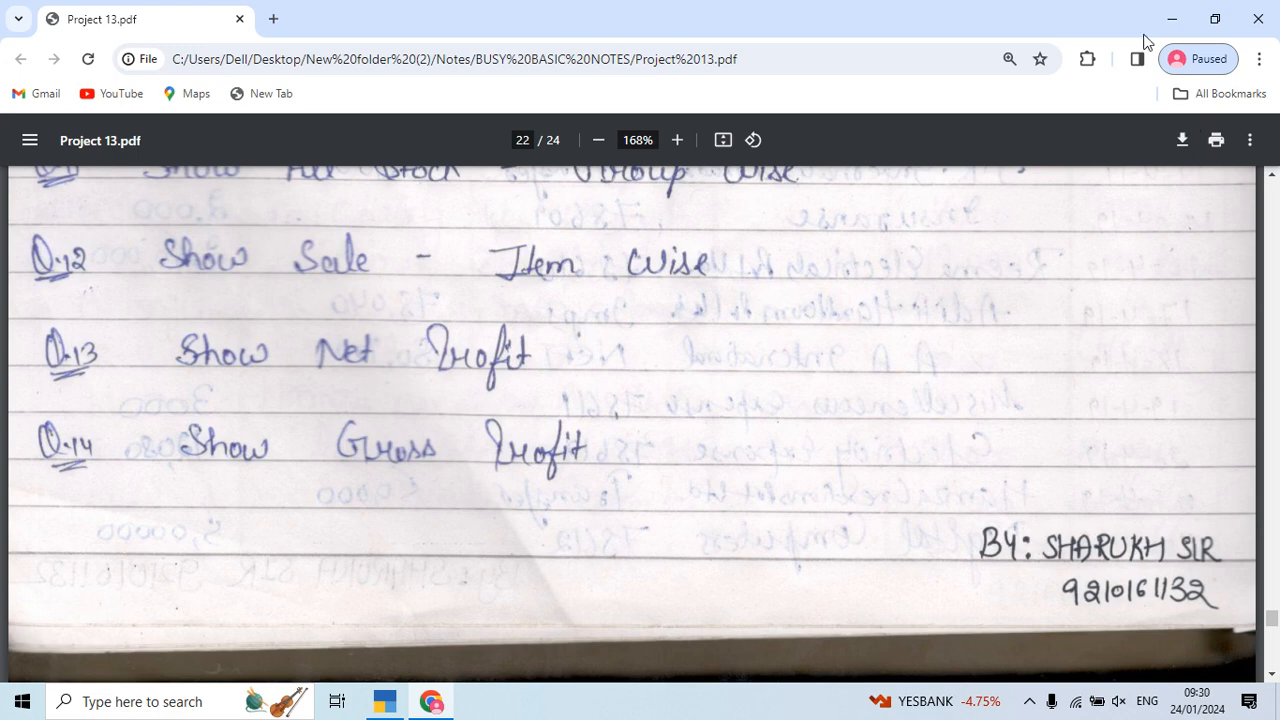
click(1027, 703)
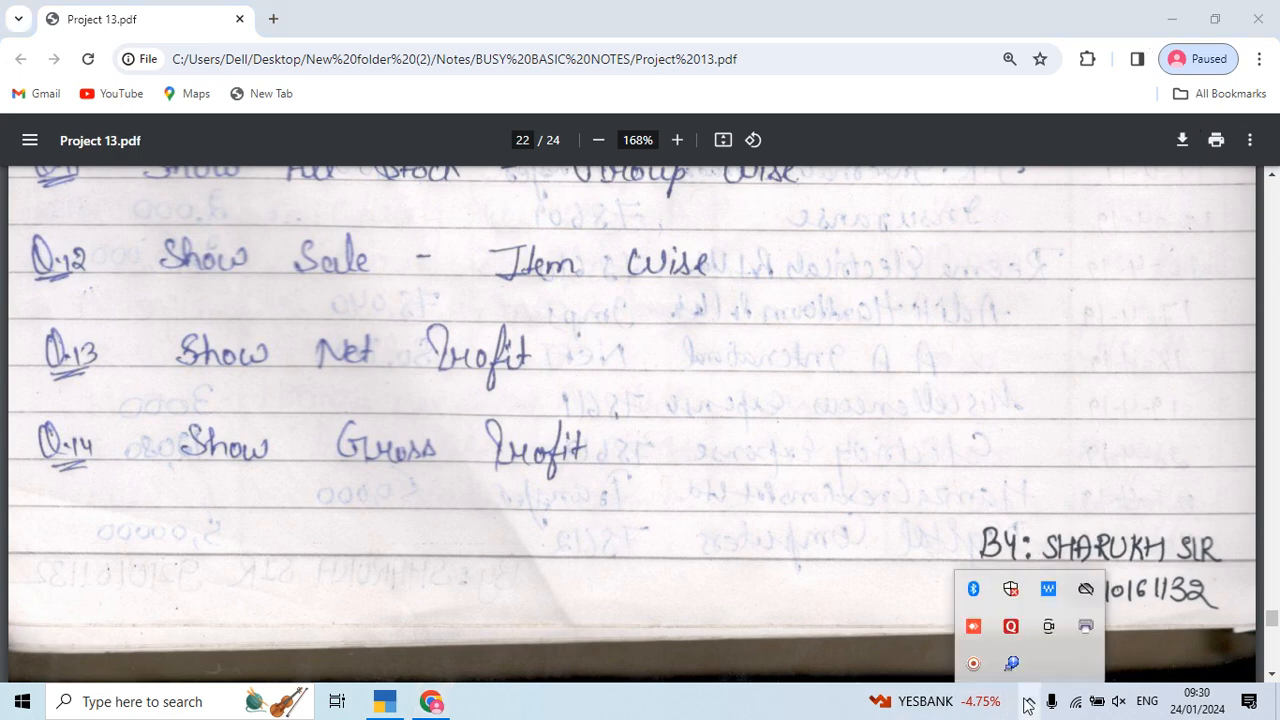
click(1027, 703)
click(1027, 703)
click(973, 663)
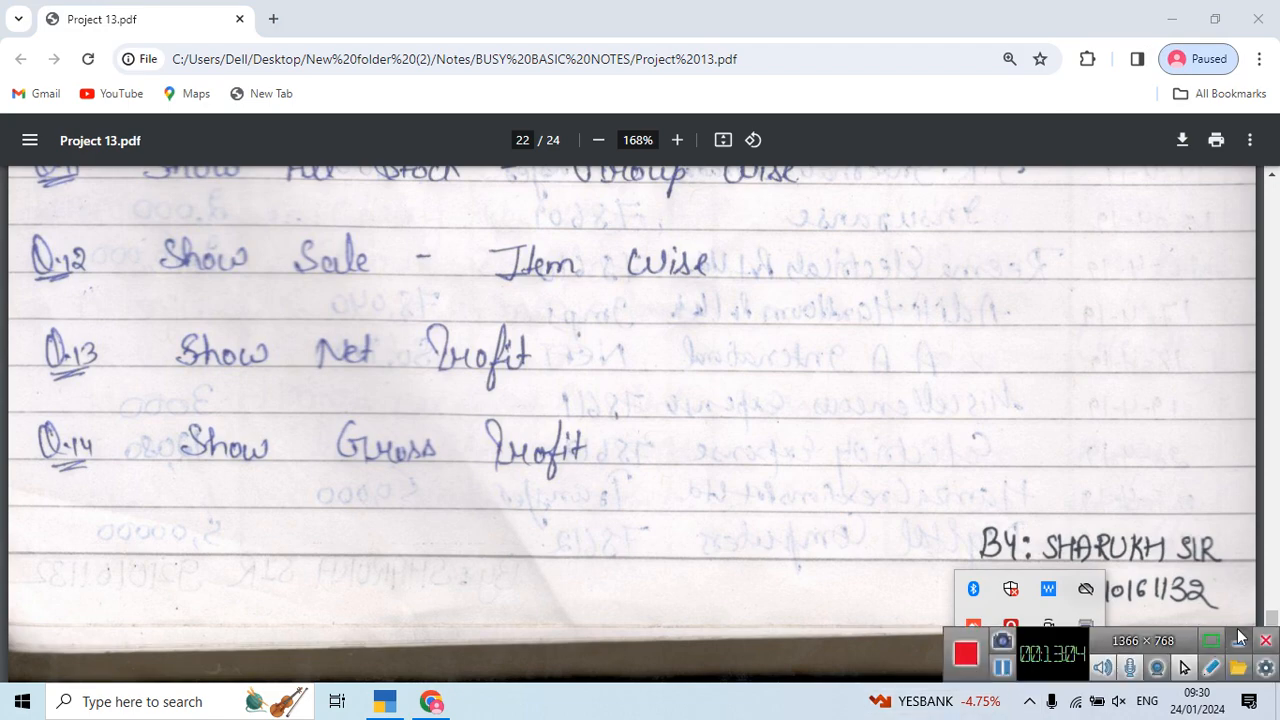